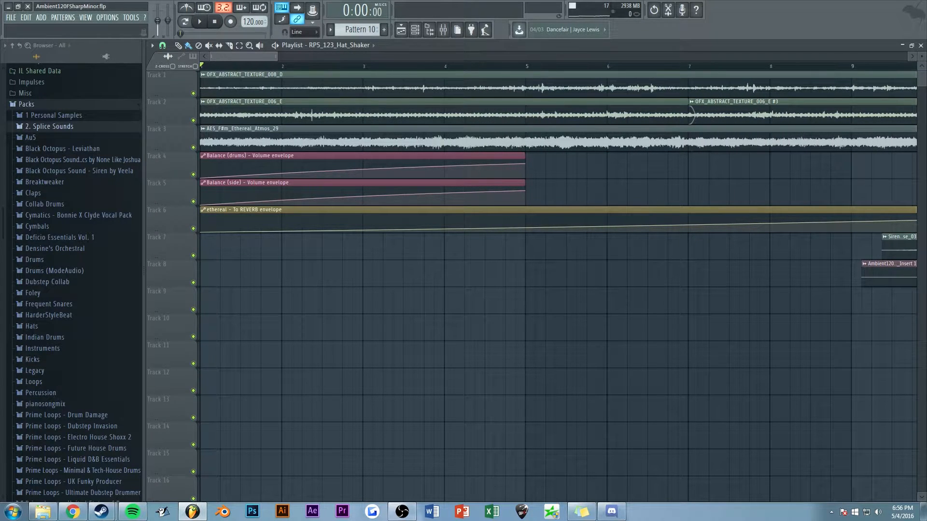
Move the playback position to bar 5 and open the channel settings of the OFX_ABSTRACT_TEXTURE_008_D clip
scroll(273, 86, down, 2)
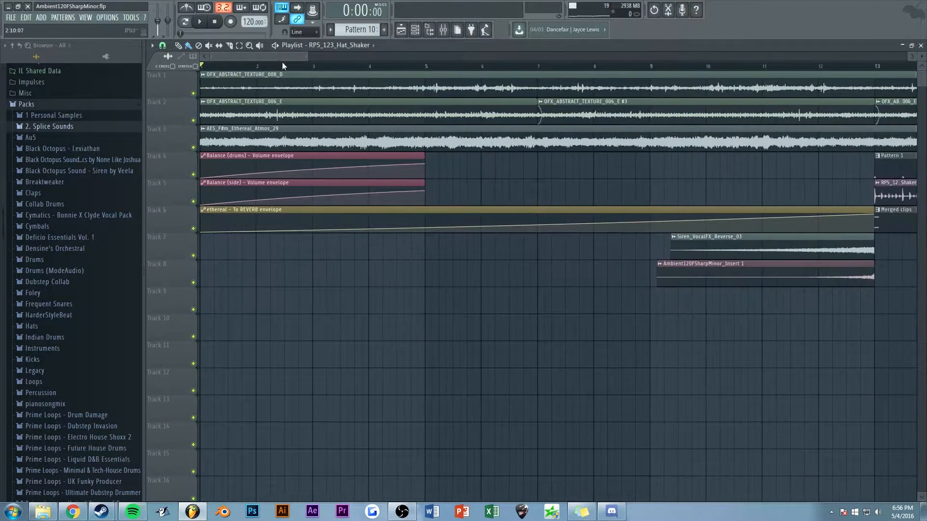
click(422, 66)
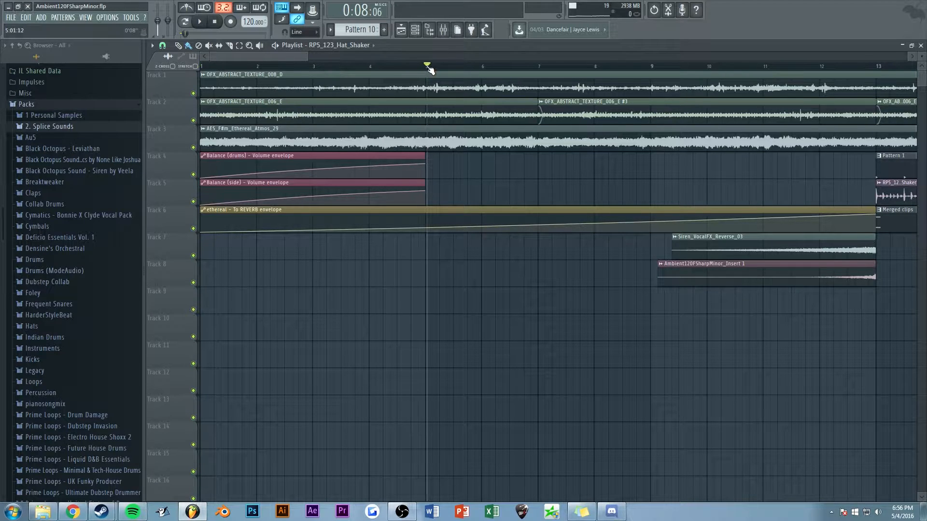
scroll(568, 285, up, 2)
double_click(369, 89)
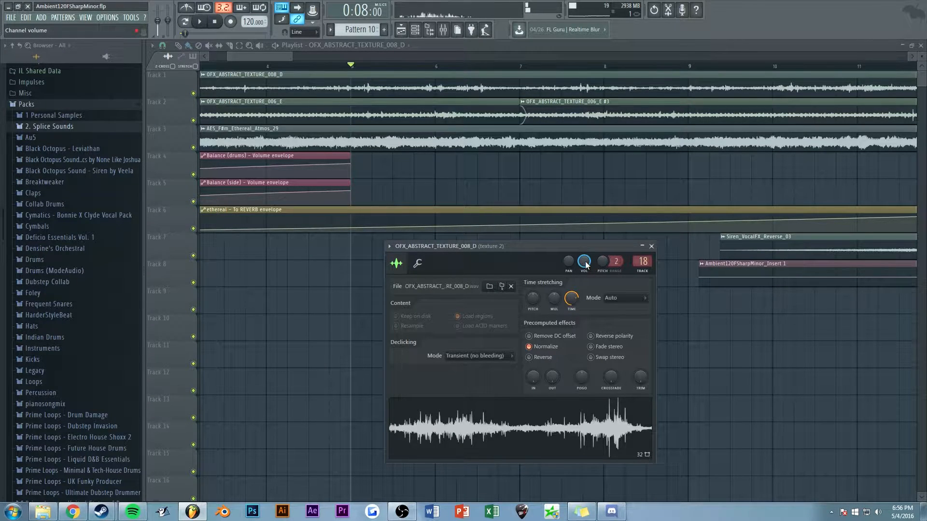
Preview the OFX_ABSTRACT_TEXTURE_006_E and AES_F#m_Ethereal_Atmos_29 samples in their channel settings, closing each window
double_click(417, 115)
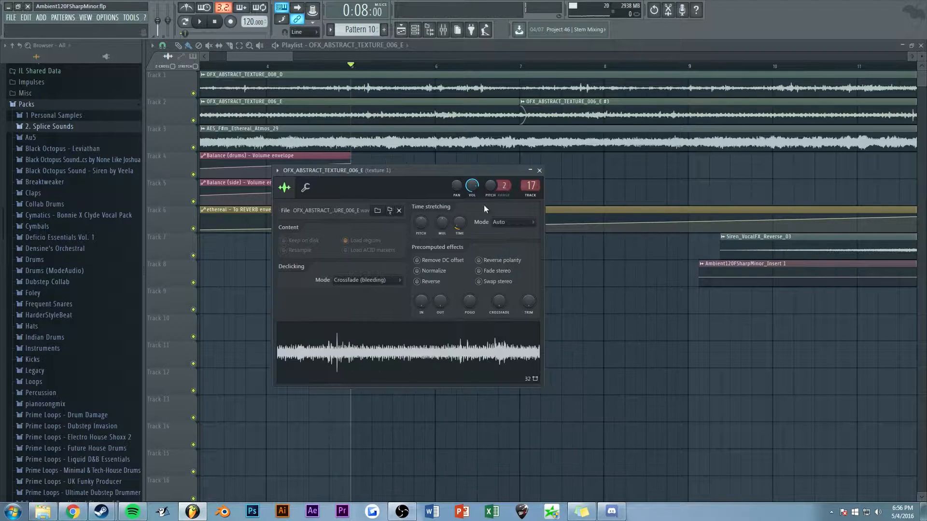
click(419, 356)
click(539, 171)
double_click(369, 145)
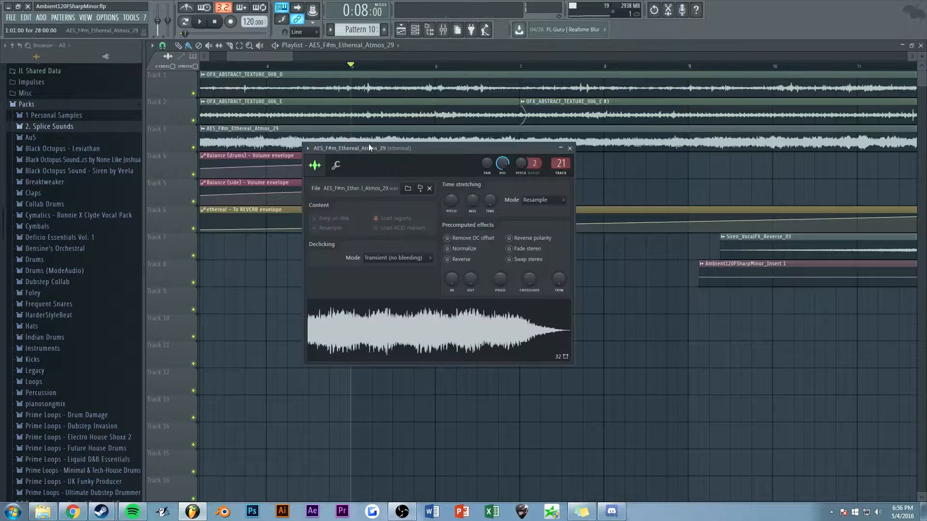
click(403, 356)
key(Escape)
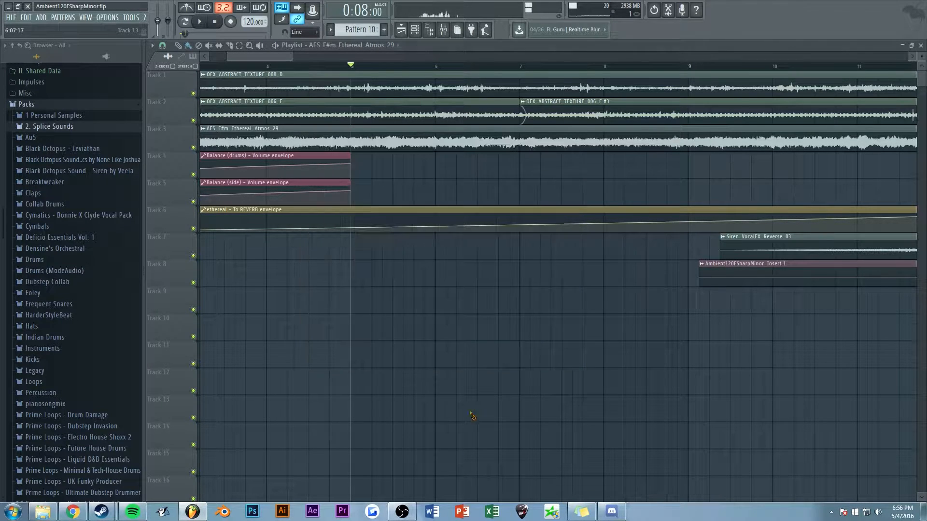
Move the playback position to bar 9, just before the reversed clips begin
scroll(335, 127, down, 4)
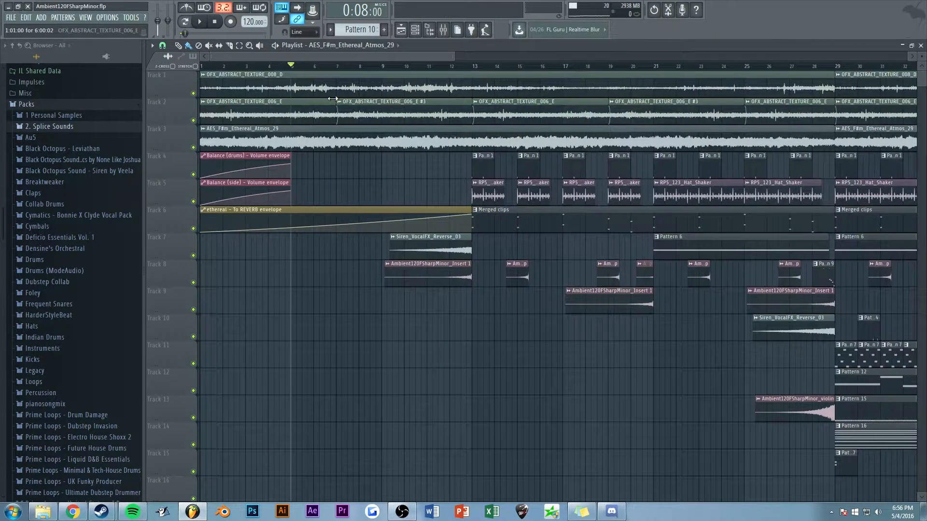
scroll(338, 55, down, 1)
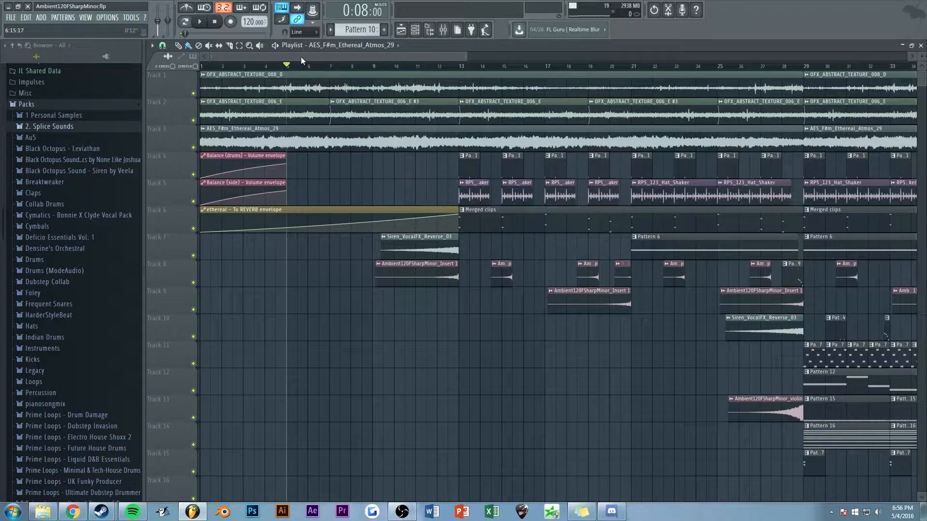
scroll(297, 56, up, 4)
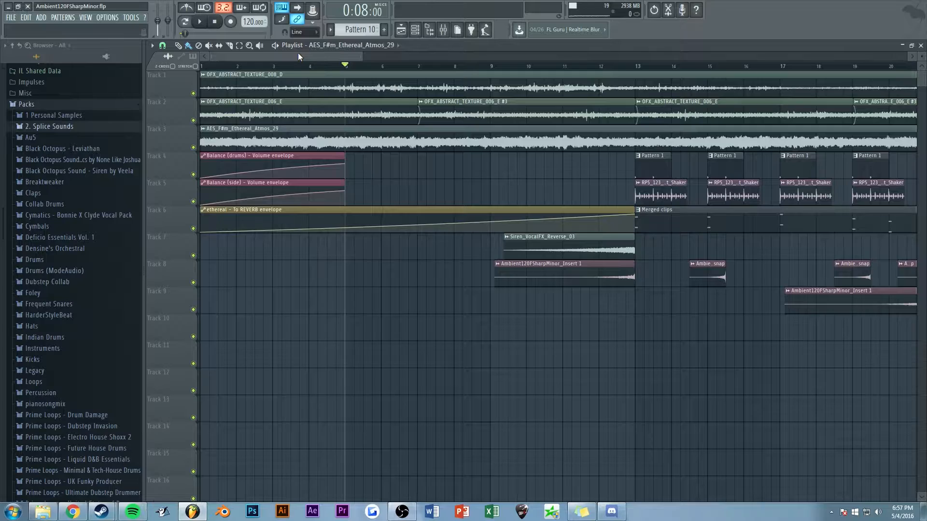
scroll(297, 56, up, 3)
drag(303, 56, 204, 188)
scroll(278, 57, up, 3)
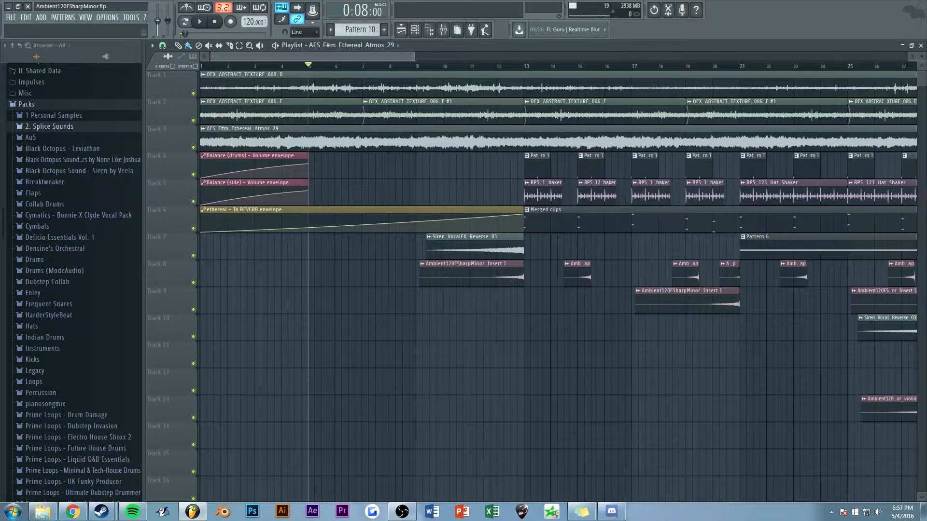
scroll(320, 57, up, 4)
click(307, 66)
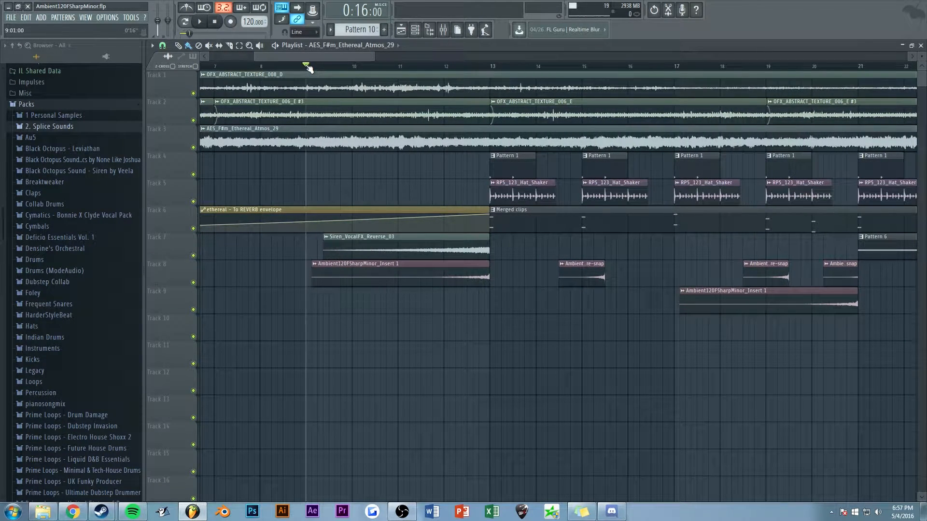
Open the Siren_VocalFX_Reverse_03 channel settings and look through the Black Octopus Sound - Siren by Veela pack folder
scroll(335, 264, up, 1)
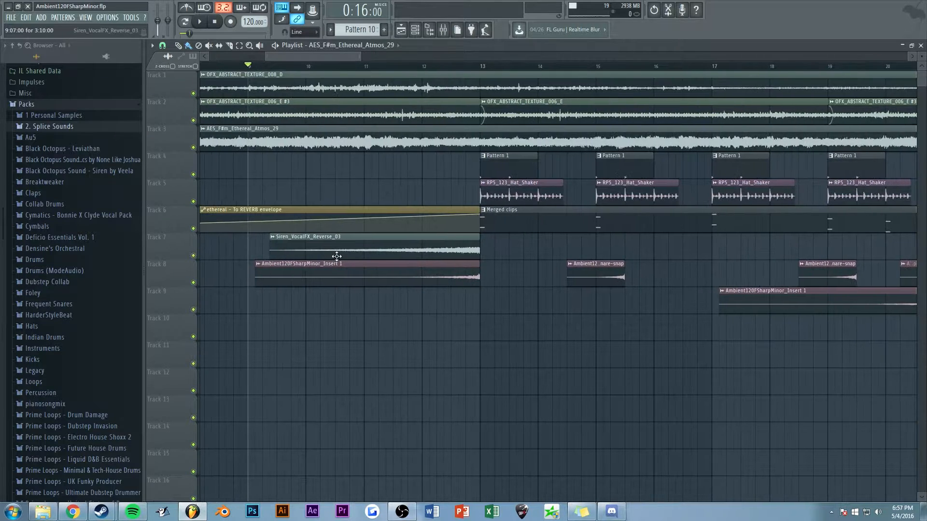
double_click(338, 254)
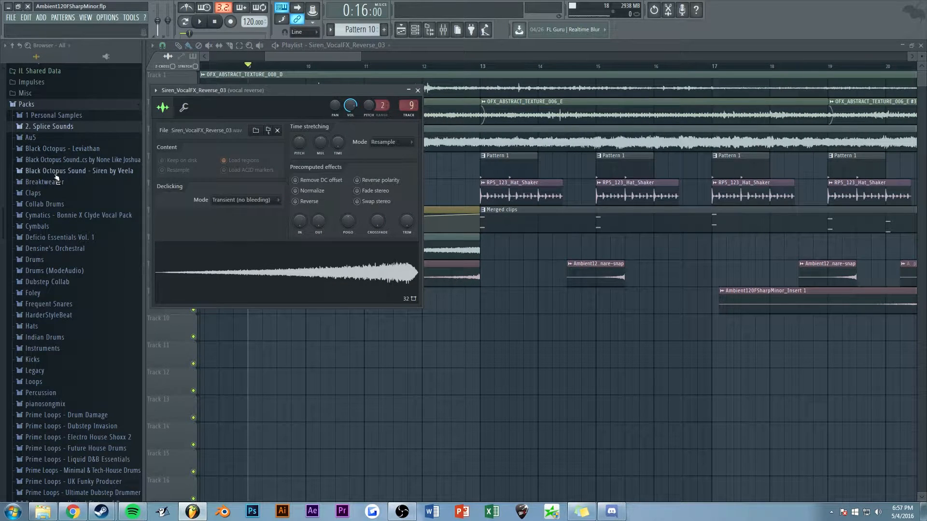
click(71, 172)
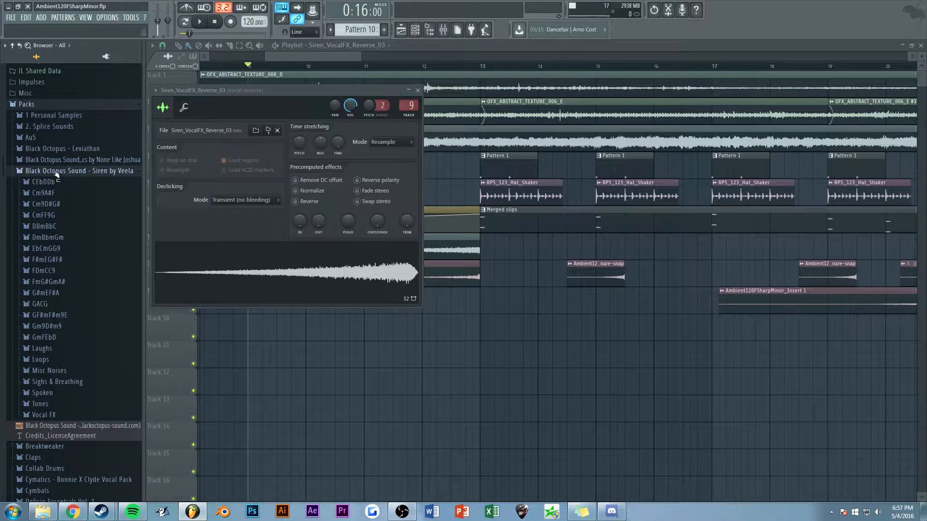
click(59, 173)
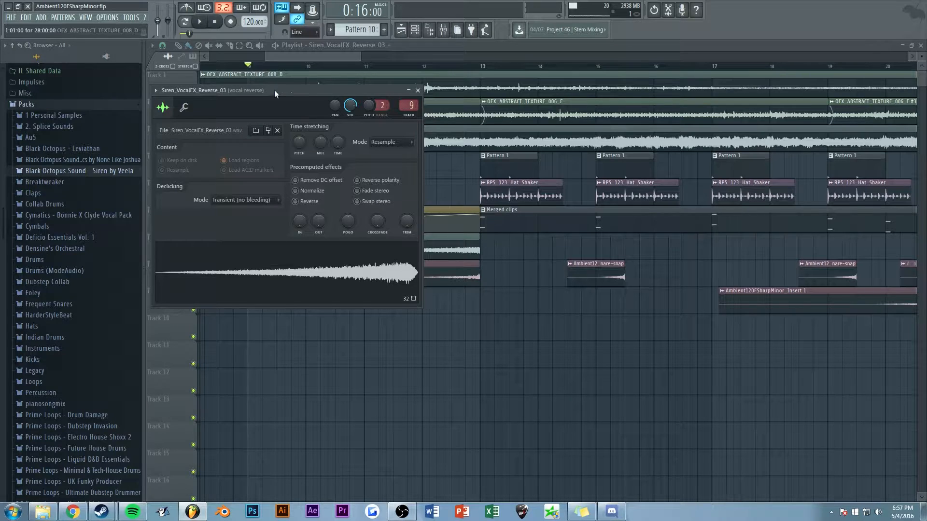
drag(274, 89, 302, 91)
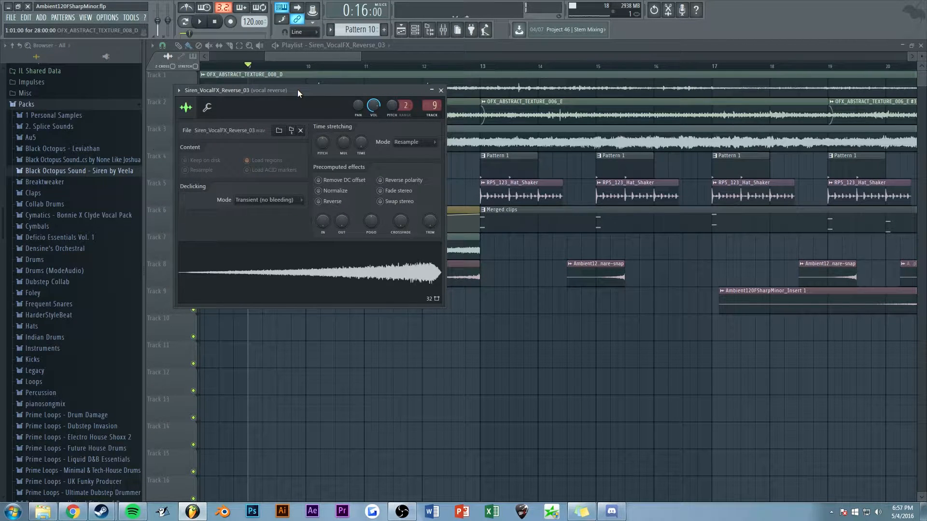
drag(298, 90, 303, 112)
Inspect the ValhallaRoom_x64 reverb settings on the vocal reverse mixer track used by the Siren_VocalFX_Reverse_03 clip
drag(334, 54, 346, 56)
scroll(346, 102, down, 2)
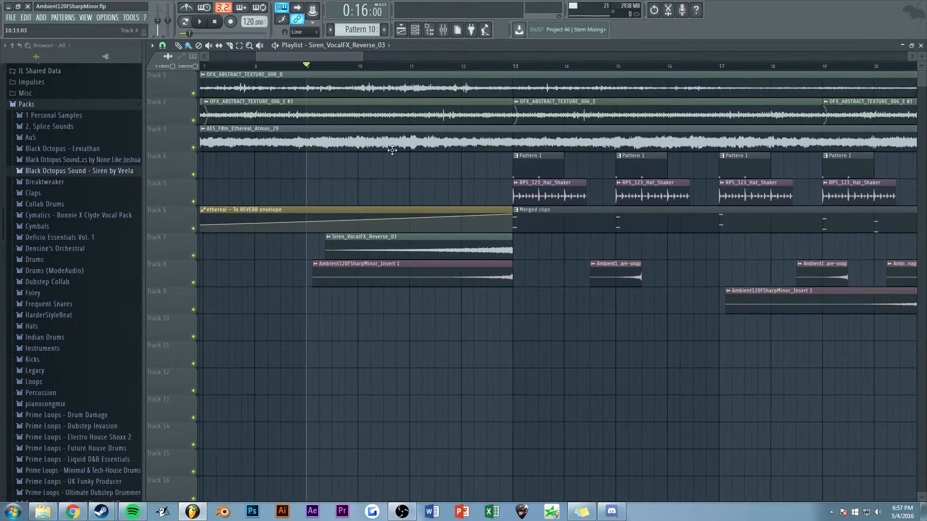
double_click(483, 249)
scroll(430, 119, up, 2)
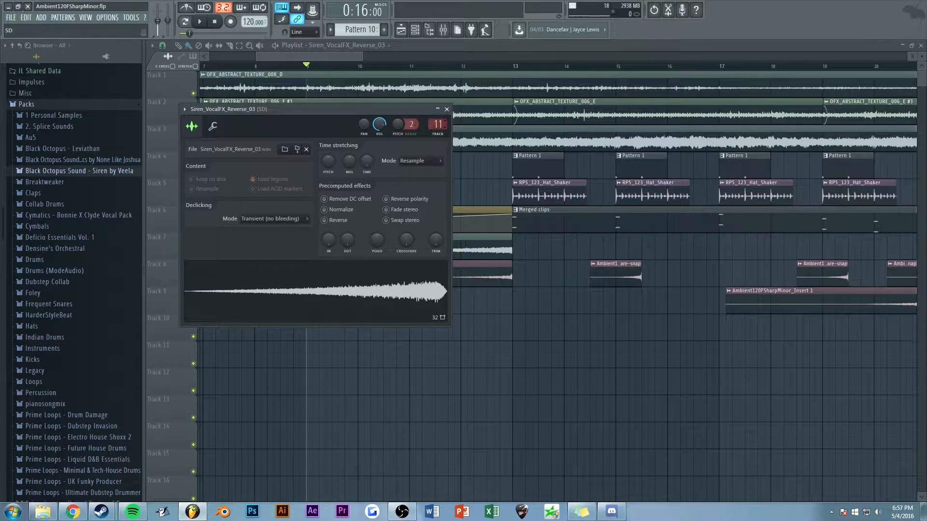
key(F9)
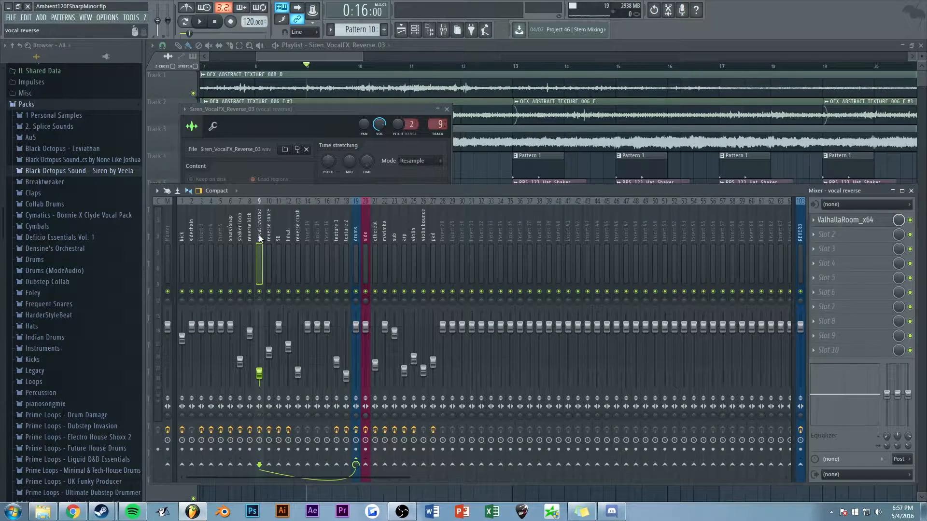
click(836, 220)
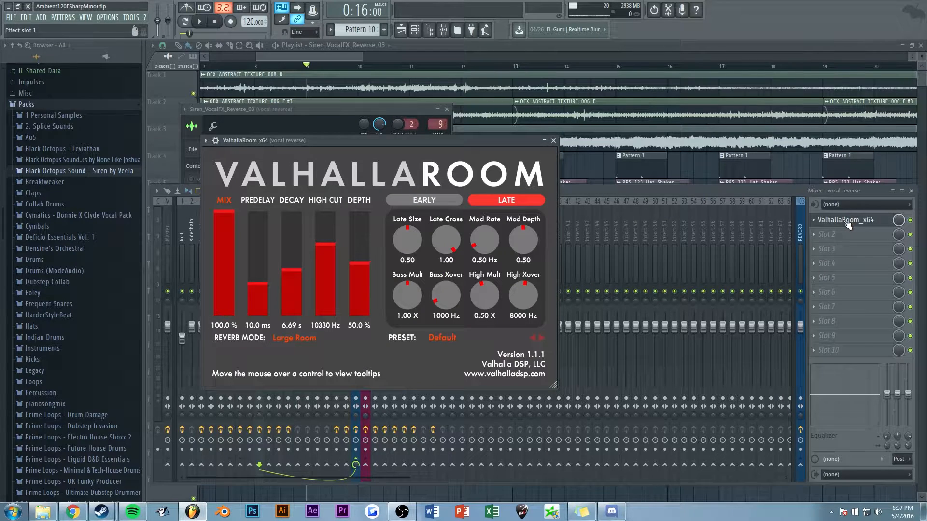
click(602, 174)
View the reverse kick channel settings of the Track 8 Ambient120FSharpMinor_Insert 1 clip and close them
double_click(415, 272)
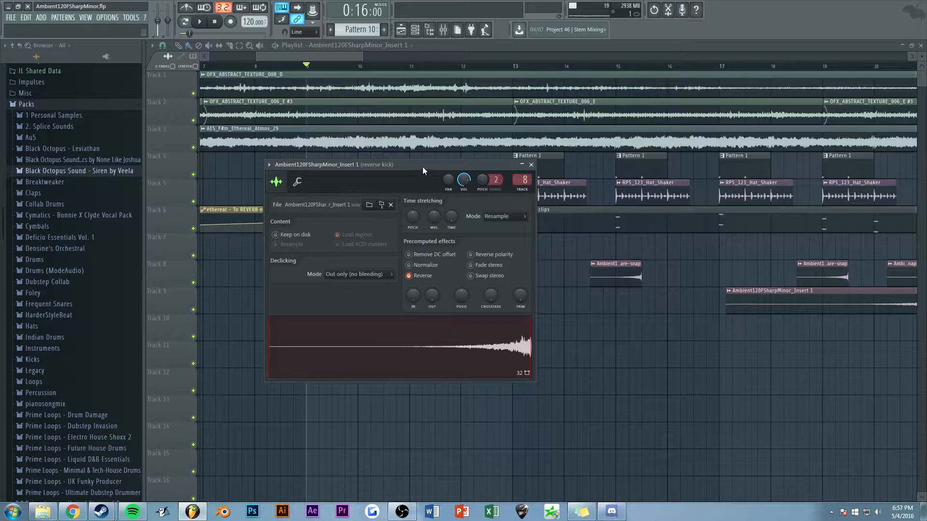
drag(414, 166, 405, 175)
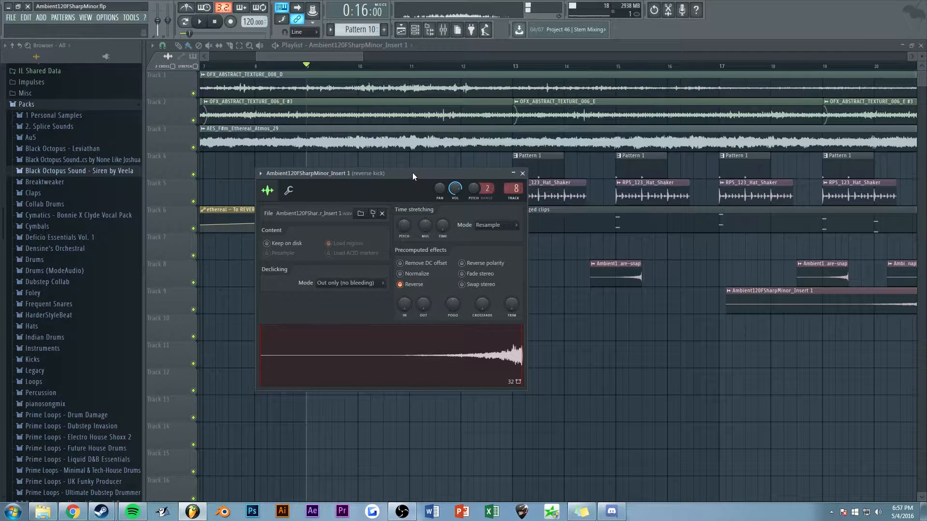
key(Escape)
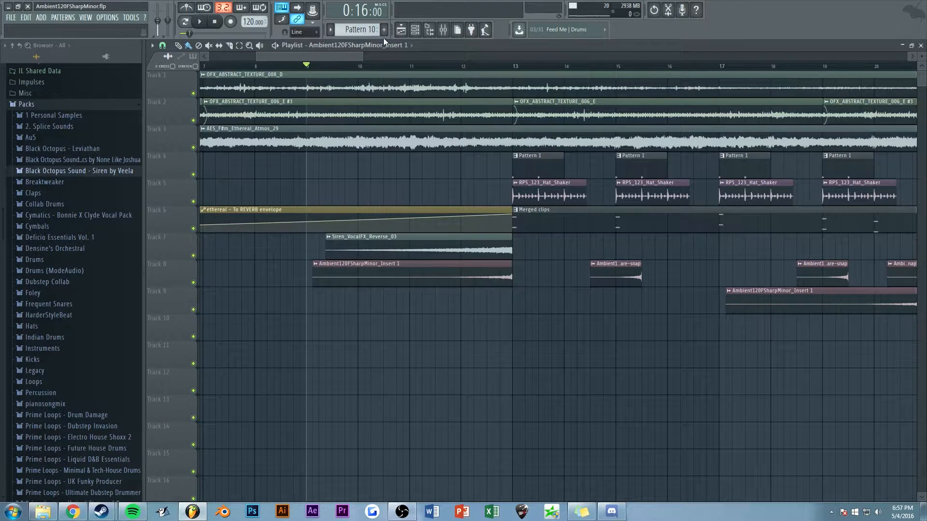
Try extending the end of the Track 8 Ambient120FSharpMinor_Insert 1 clip past bar 13, and undo it
scroll(378, 55, down, 2)
scroll(378, 55, down, 1)
scroll(377, 55, down, 1)
scroll(370, 54, up, 1)
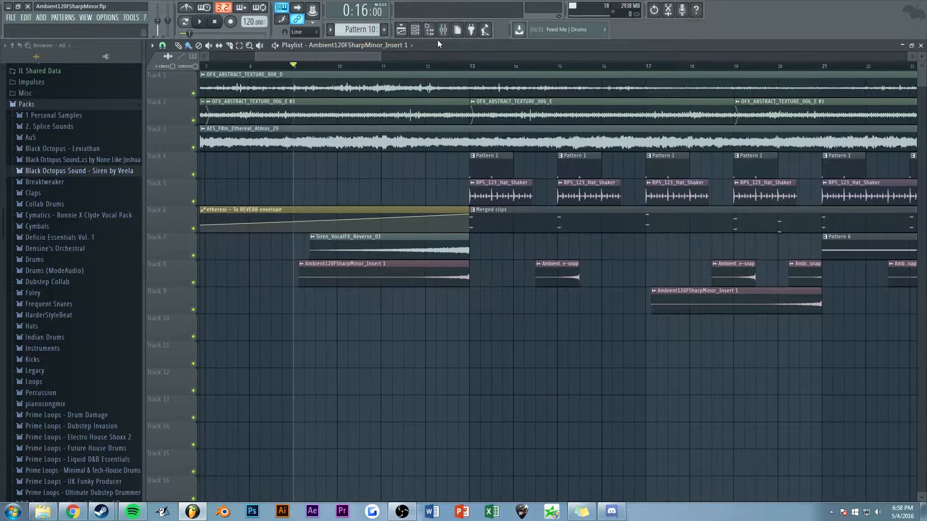
scroll(361, 55, up, 2)
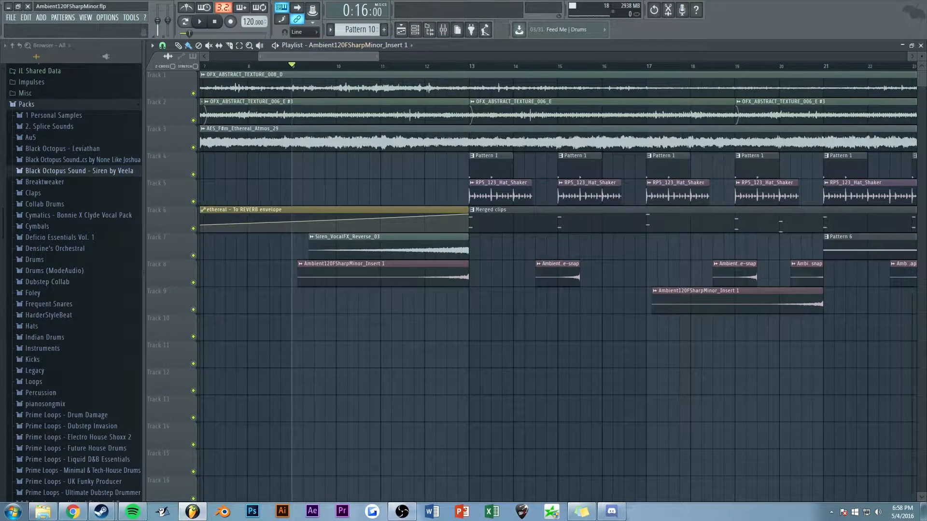
drag(449, 275, 473, 277)
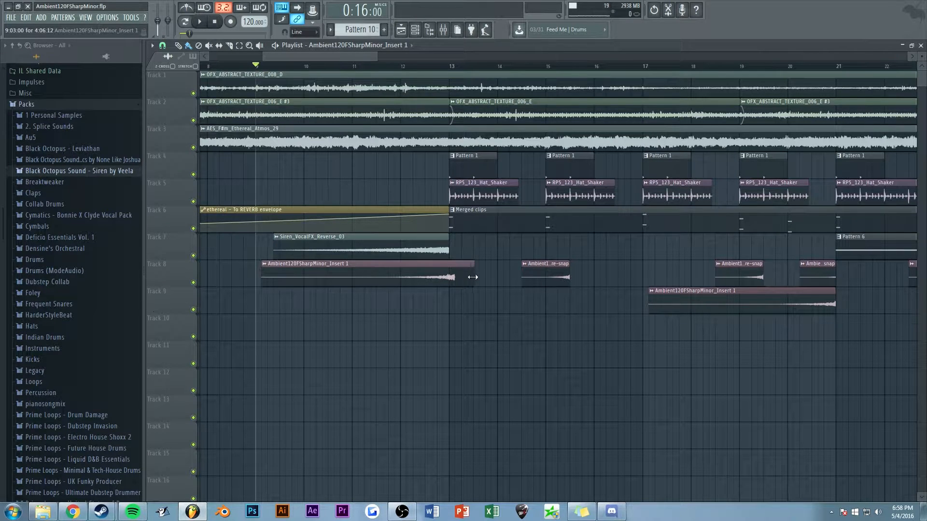
key(ctrl+z)
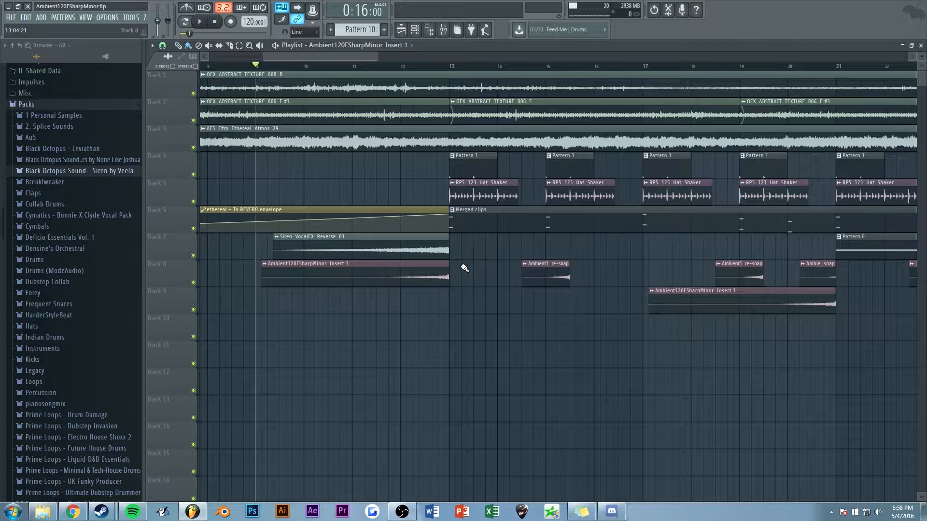
Examine the ends of the reversed clips at bar 13, and check the OFX_ABSTRACT_TEXTURE_006_E #3 channel settings
scroll(349, 54, up, 3)
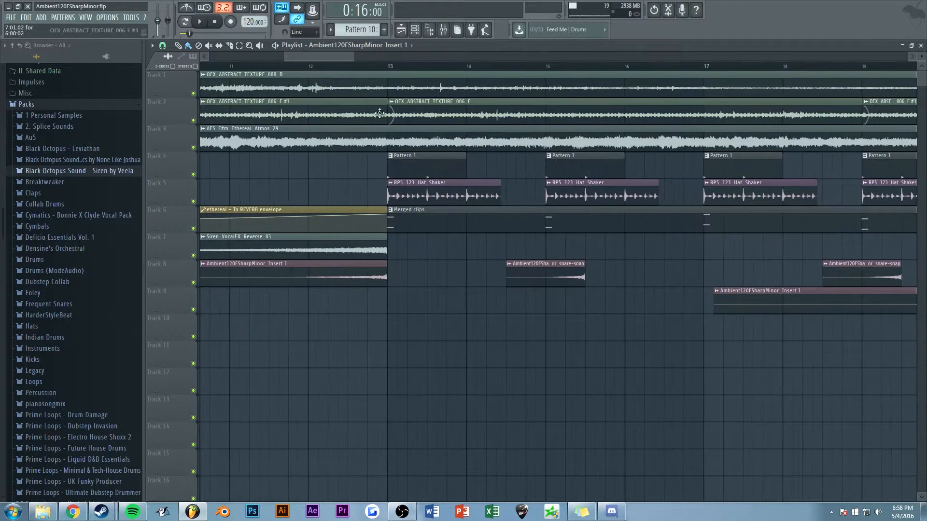
scroll(372, 348, up, 5)
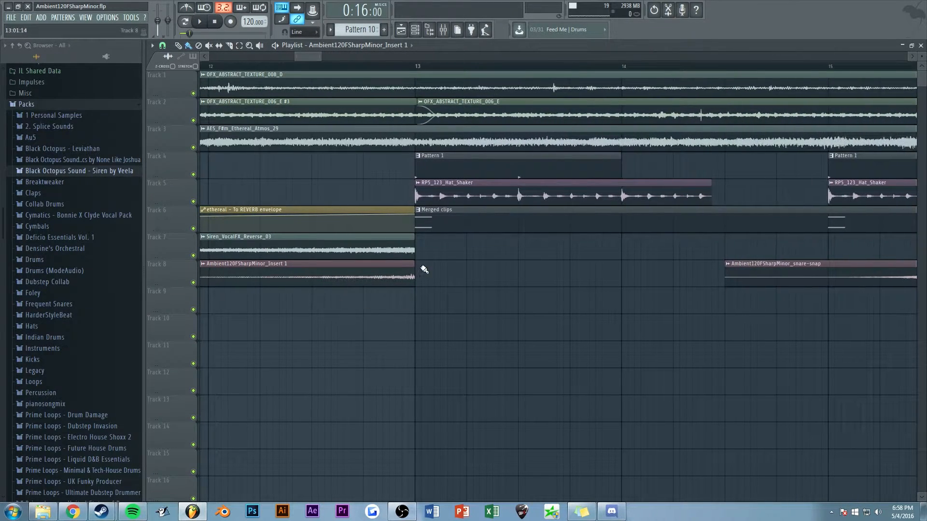
scroll(309, 57, down, 2)
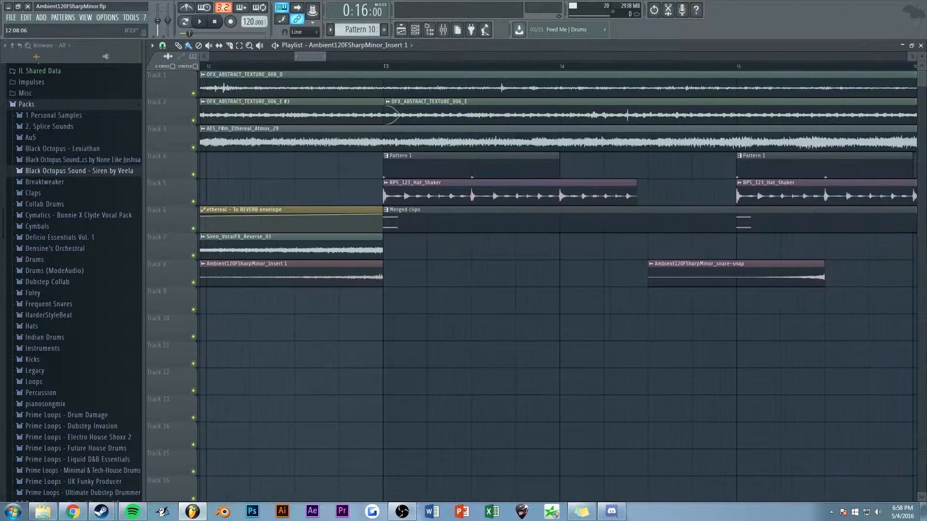
scroll(705, 290, down, 5)
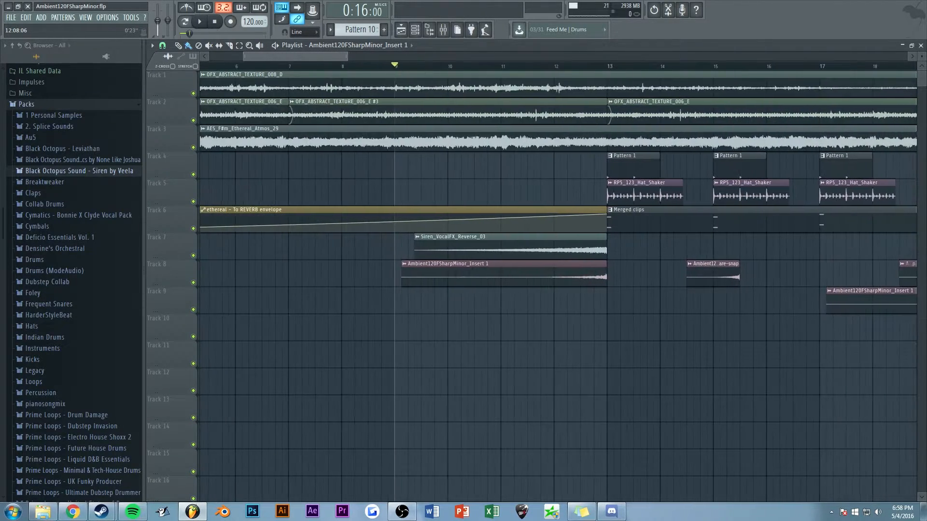
scroll(395, 108, down, 4)
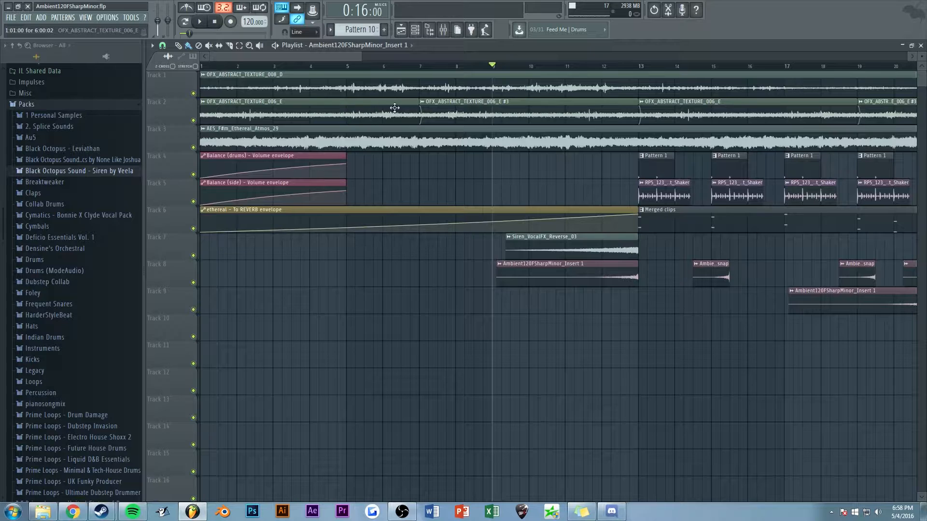
double_click(395, 108)
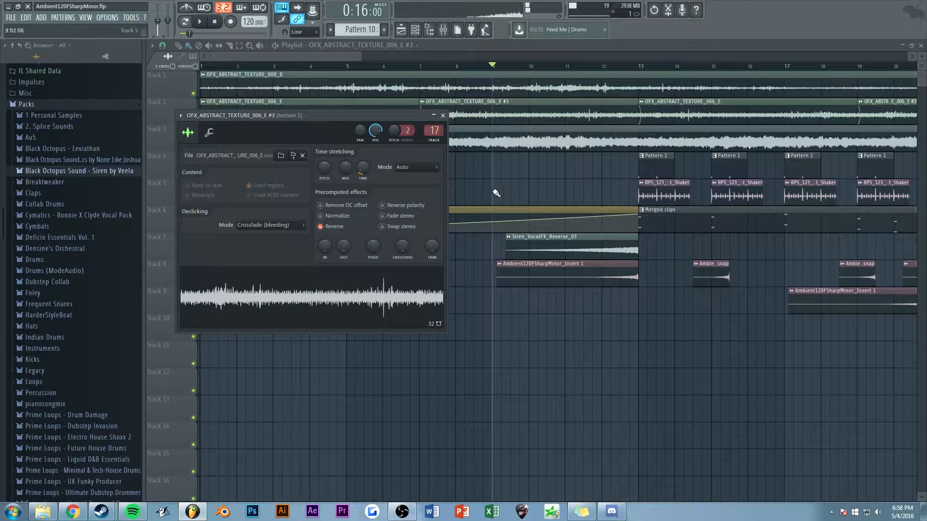
click(443, 116)
Check the declicking mode of the OFX_ABSTRACT_TEXTURE_006_E #3 clip against its crossfade at bar 7, closing its settings
drag(341, 56, 317, 108)
scroll(396, 106, up, 1)
double_click(396, 106)
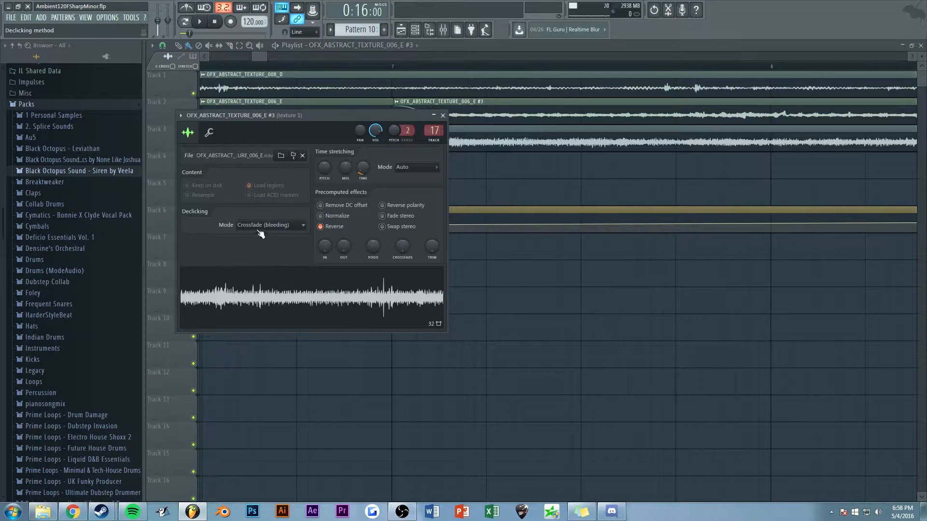
right_click(504, 182)
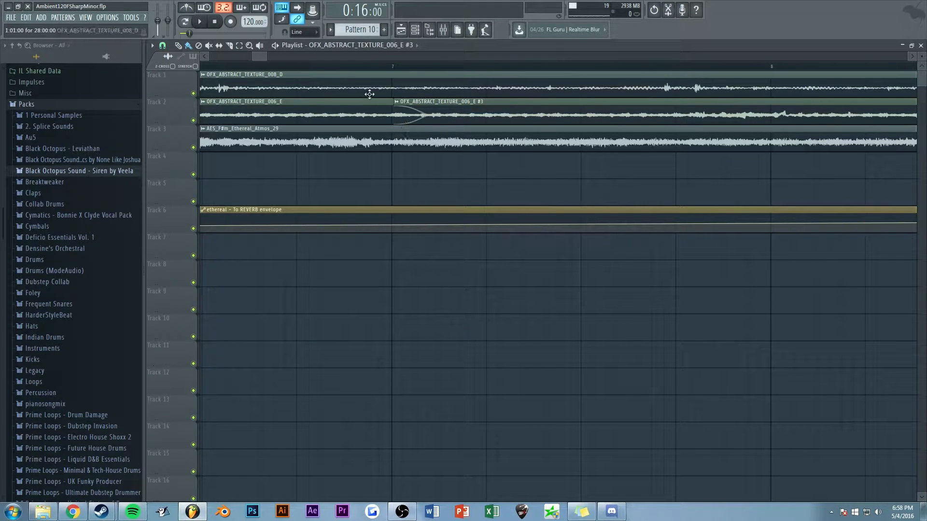
Play the arrangement from bar 13, where the Pattern 1 and shaker clips come in, and stop playback
scroll(394, 162, down, 5)
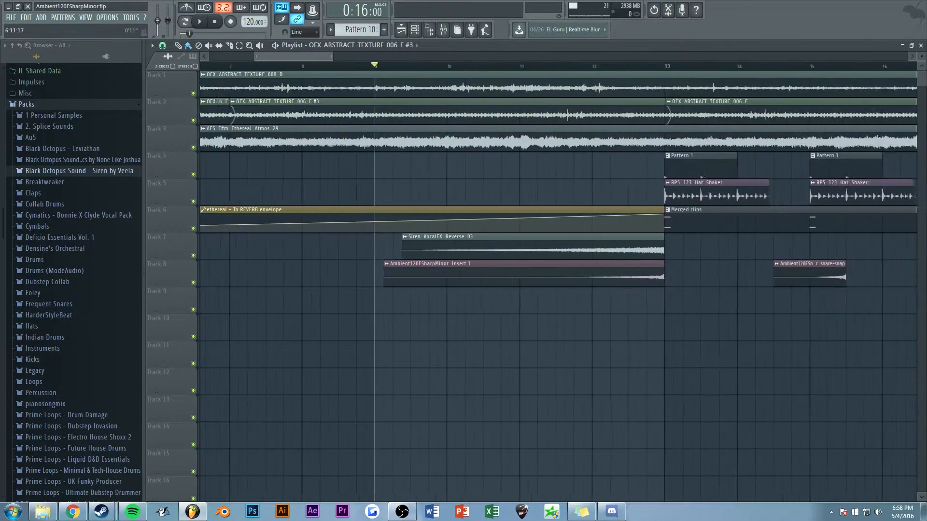
drag(254, 55, 329, 58)
click(330, 66)
key(space)
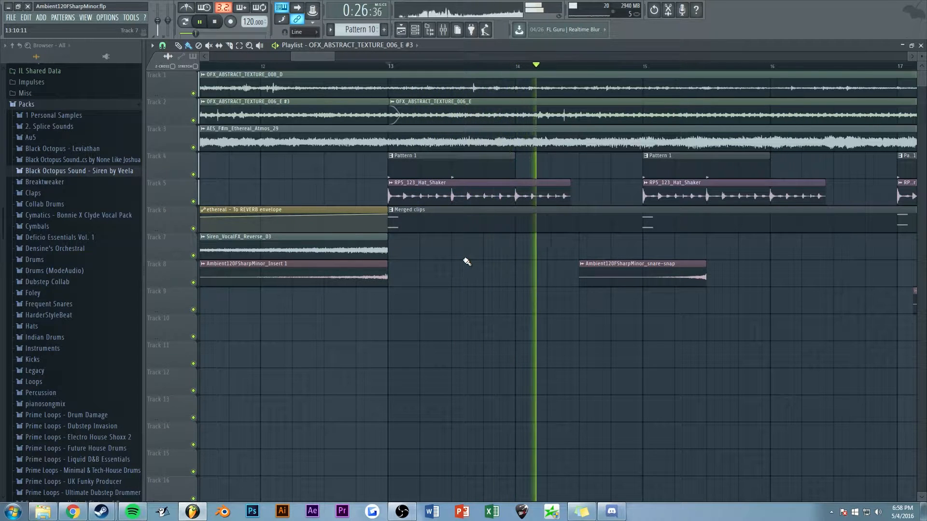
key(space)
Inspect the channel settings of the RP5_123_Hat_Shaker clip at bar 13 and close them
double_click(430, 196)
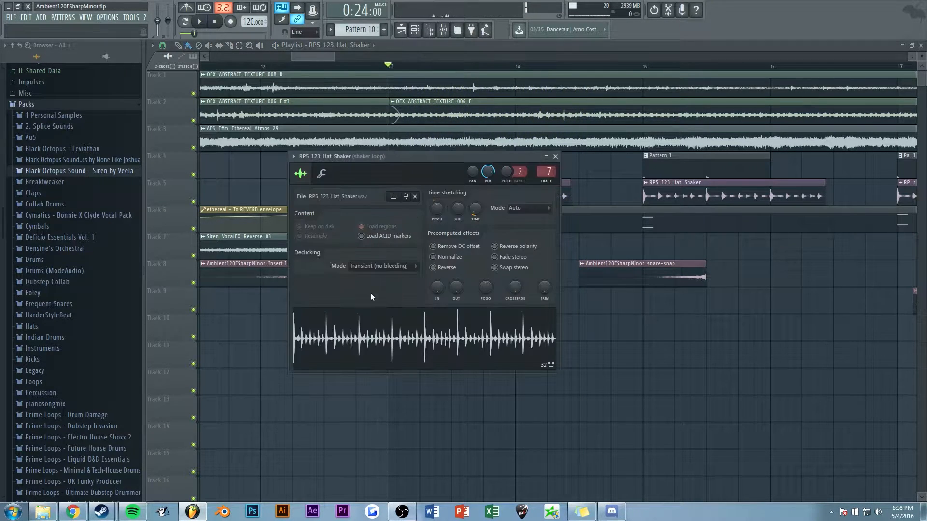
click(555, 157)
drag(299, 56, 317, 55)
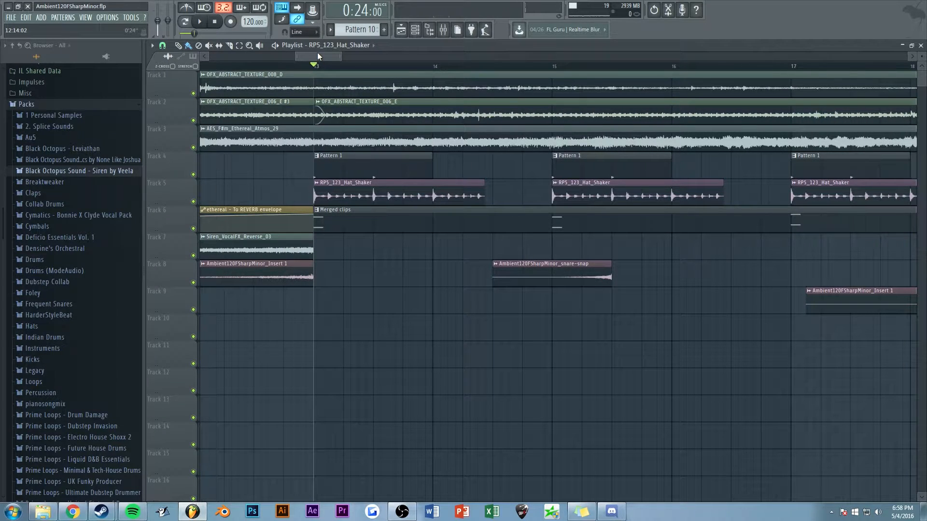
drag(317, 56, 309, 58)
double_click(324, 189)
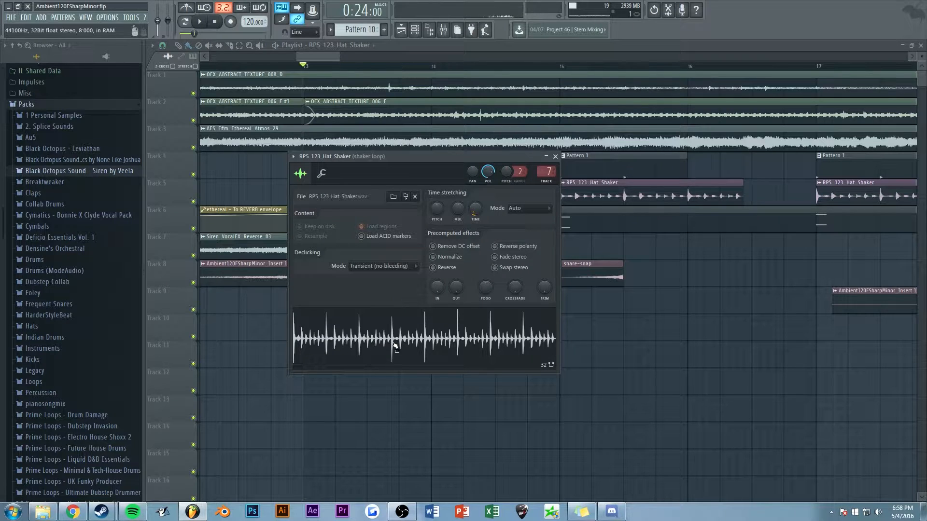
click(216, 23)
View the SS_kick_island notes of Pattern 1 at bar 13, and open that kick's channel settings
drag(314, 57, 312, 60)
click(289, 65)
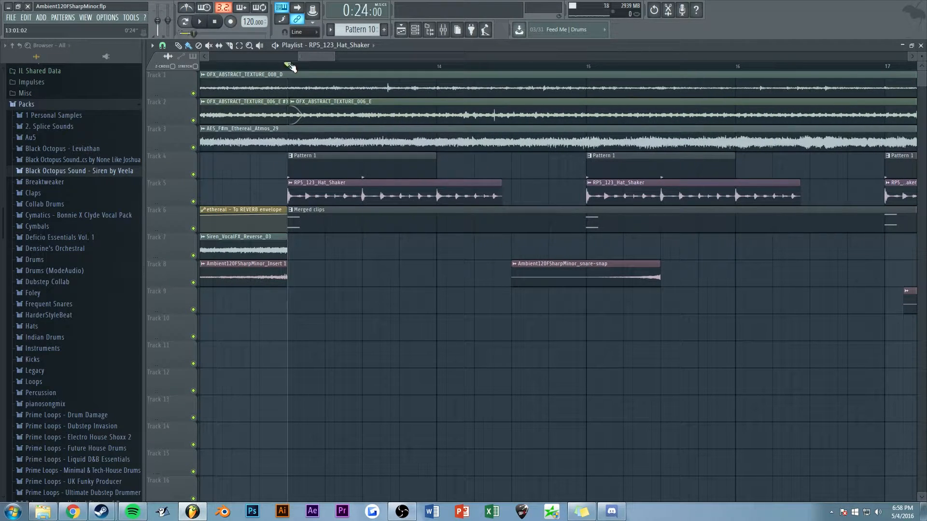
double_click(307, 168)
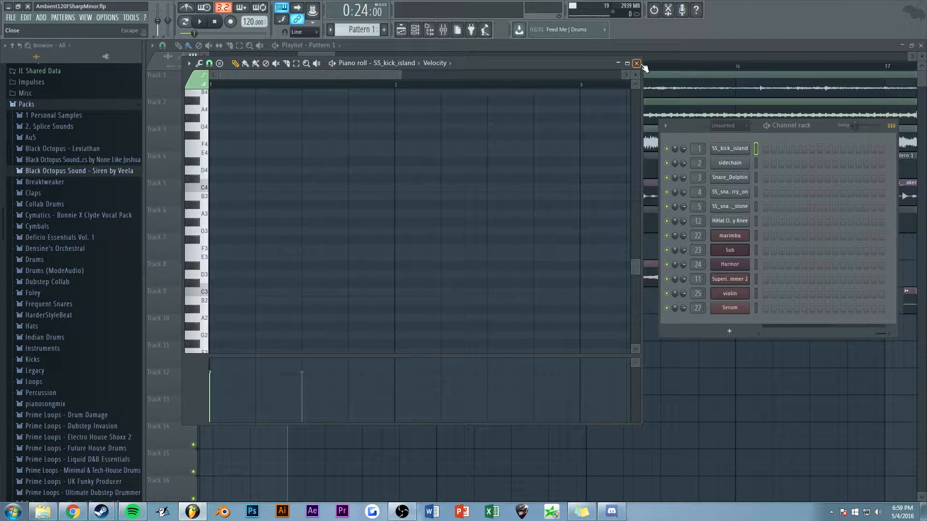
click(642, 65)
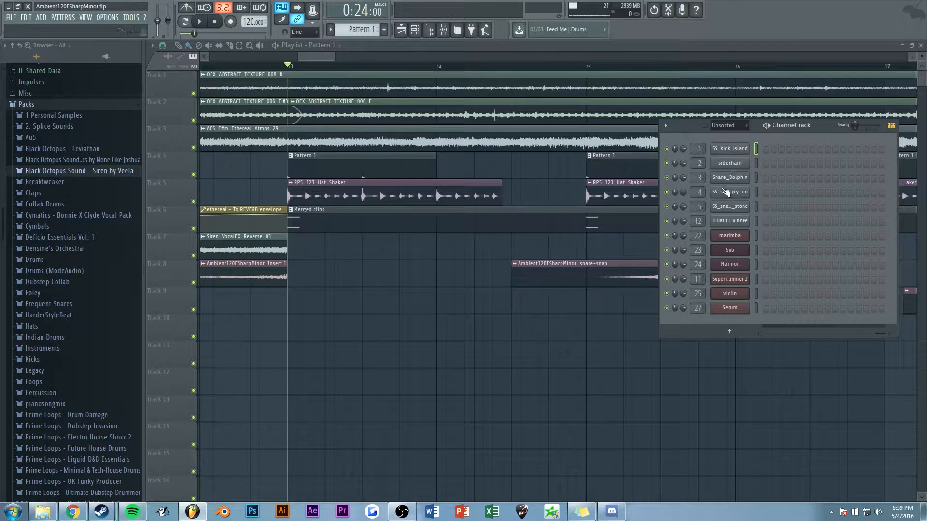
click(732, 149)
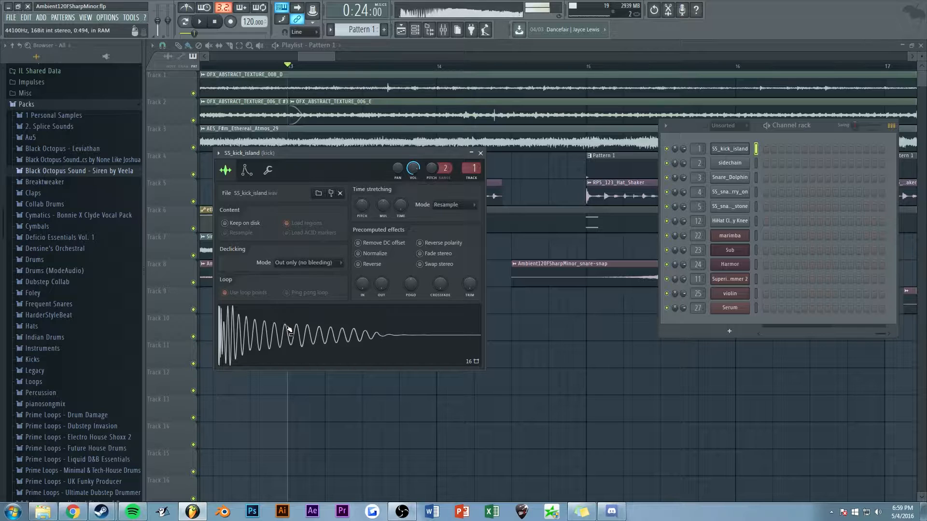
Browse the Splice sample packs to the drum hits of Tropical House By Singular Sounds, and collapse that pack again
click(46, 126)
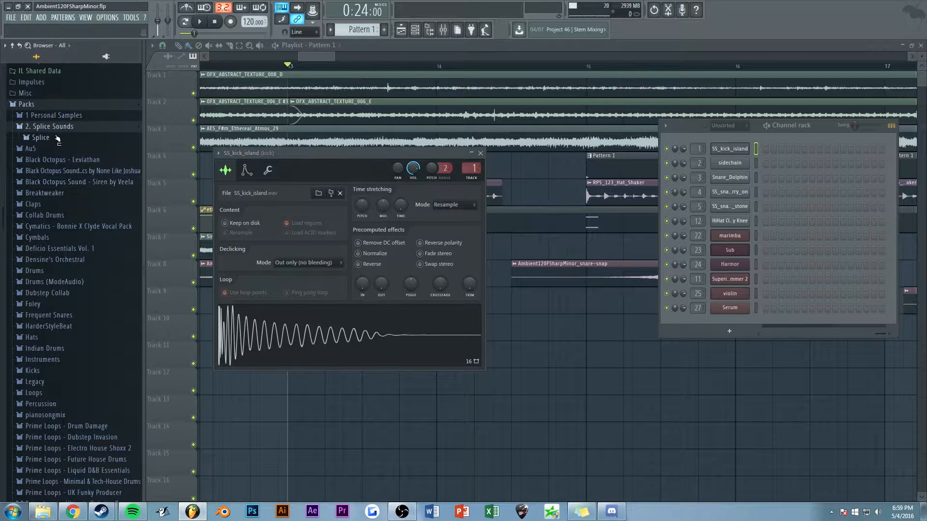
click(56, 137)
click(57, 149)
click(54, 160)
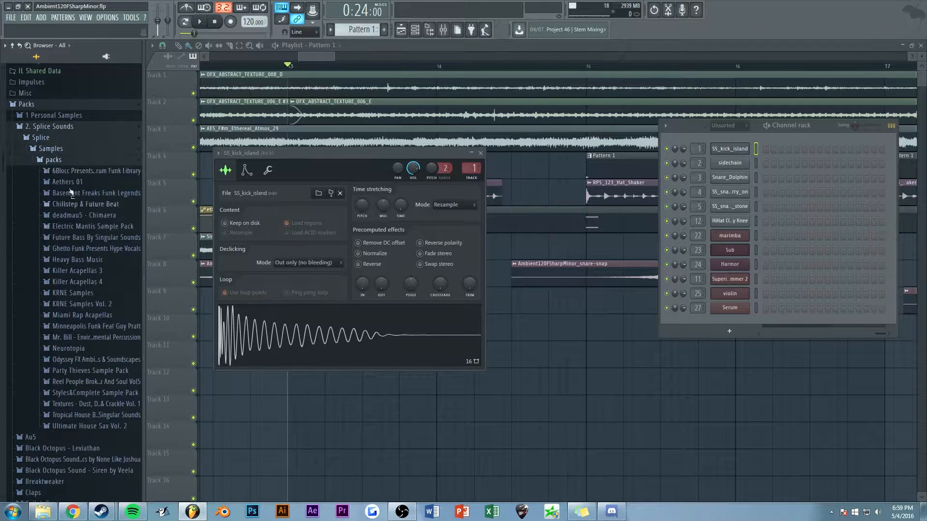
click(92, 415)
click(94, 426)
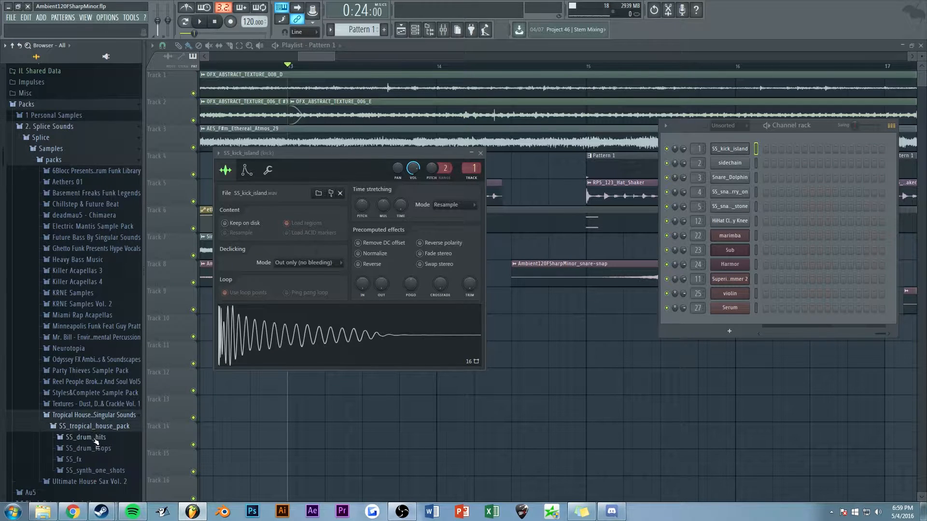
click(97, 437)
scroll(98, 436, down, 2)
drag(90, 397, 84, 376)
click(85, 364)
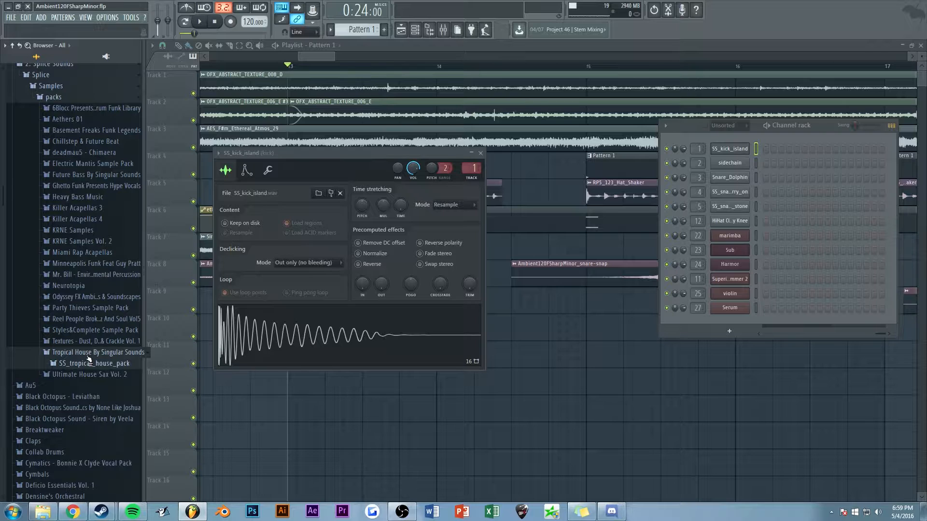
click(88, 354)
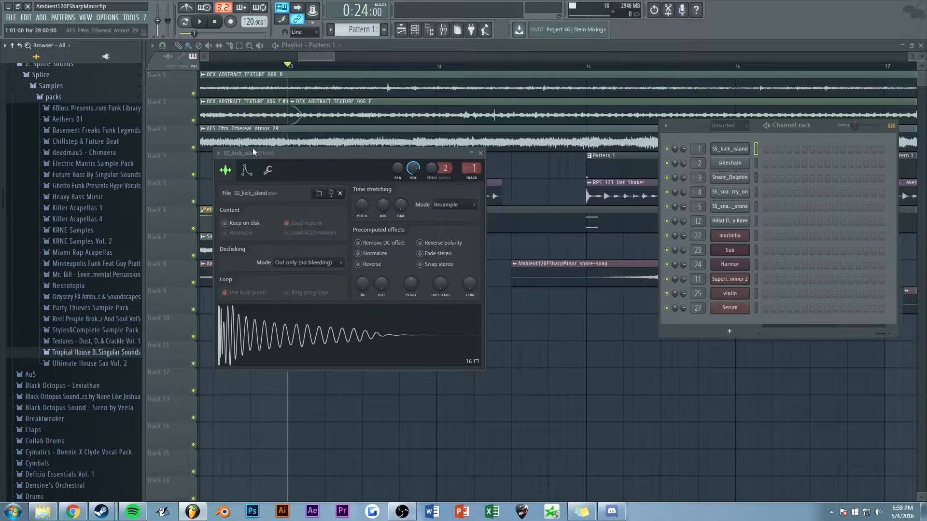
click(230, 155)
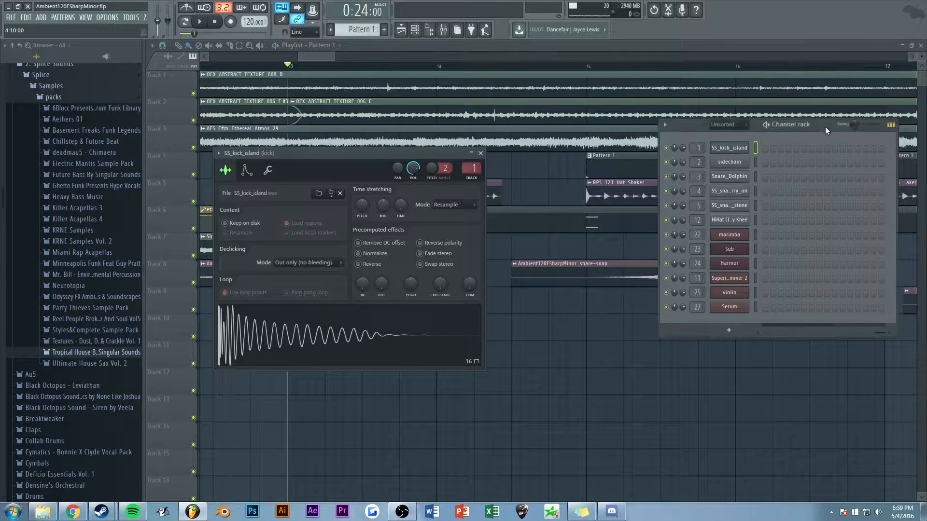
Inspect the Fruity parametric EQ 2 on the kick's mixer track, closing it and the mixer
drag(827, 130, 768, 123)
click(443, 29)
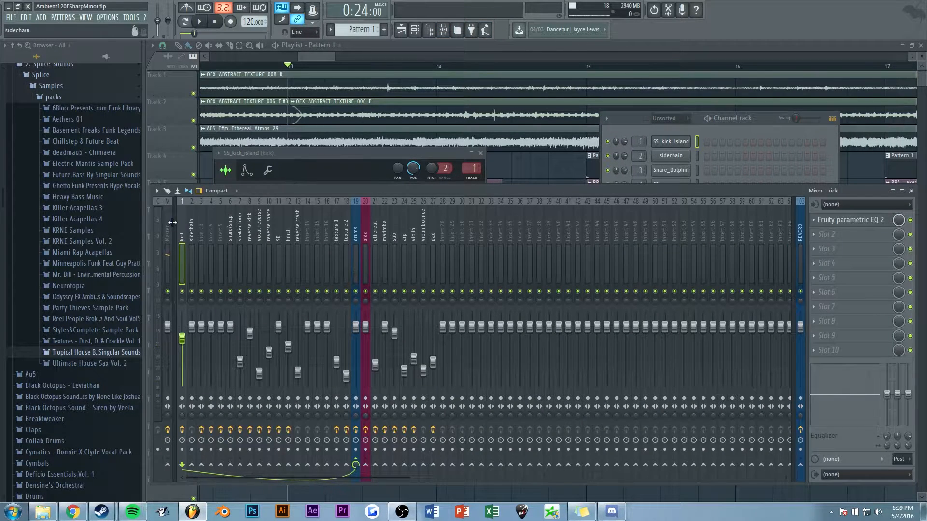
click(844, 222)
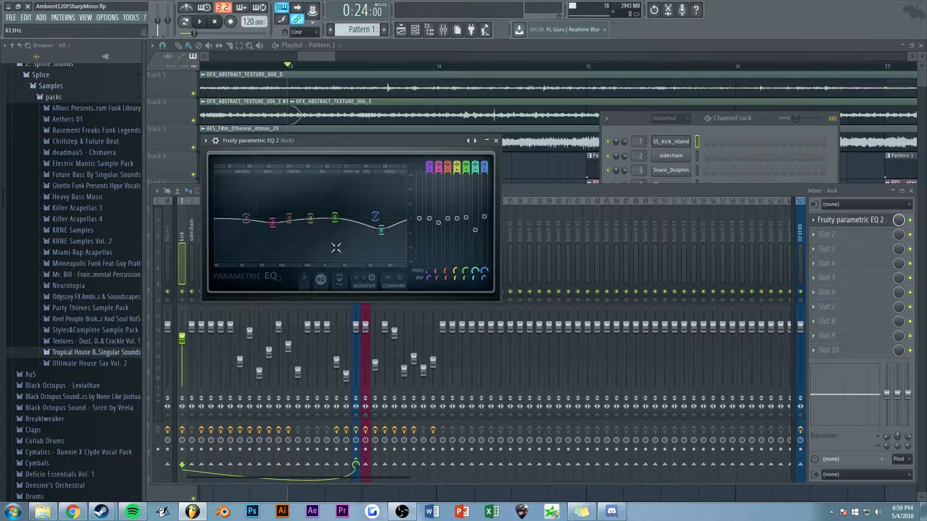
click(495, 141)
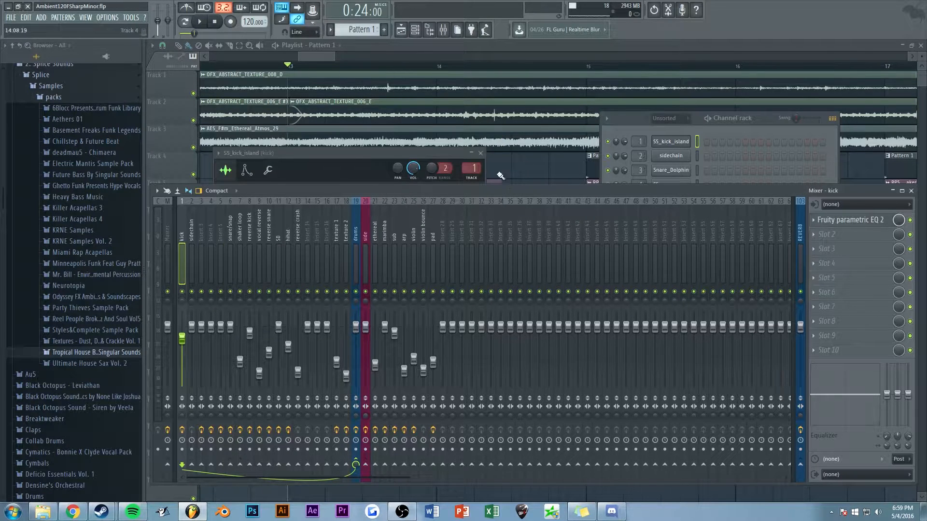
right_click(540, 170)
Review the Pattern 1 notes again, and examine the sidechain track's routing to the shaker loop in the mixer
double_click(314, 167)
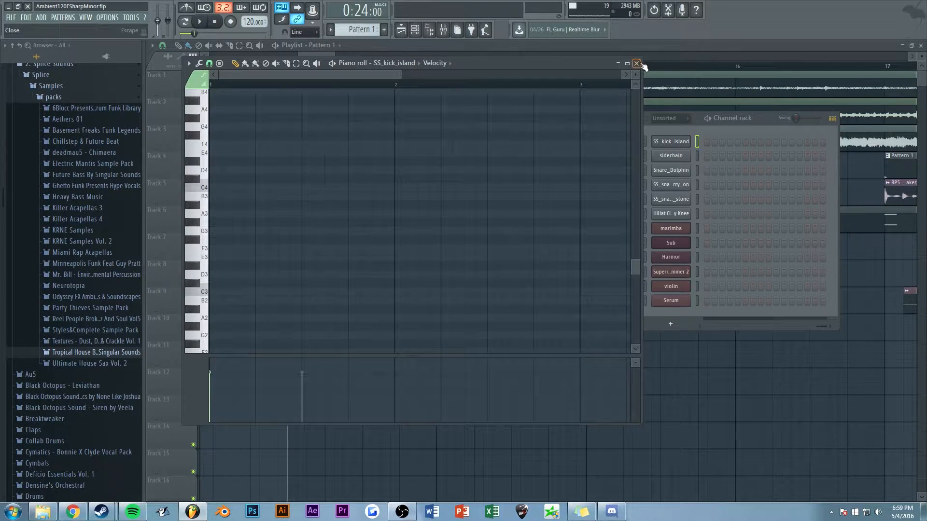
click(636, 63)
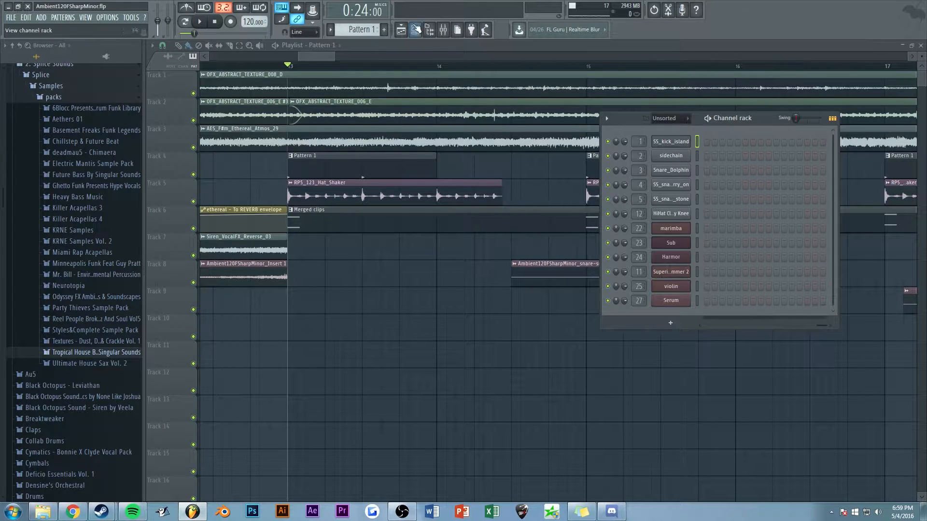
click(444, 30)
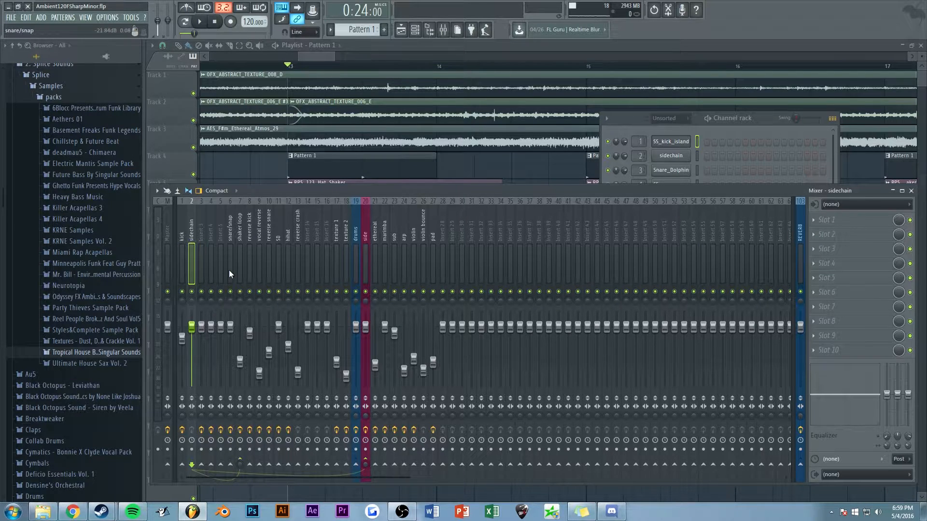
right_click(461, 171)
drag(334, 56, 331, 56)
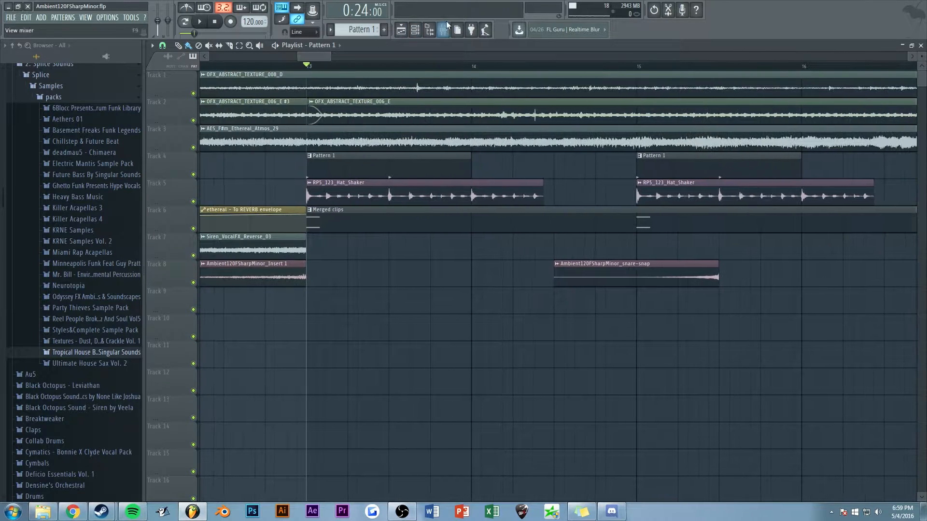
click(444, 29)
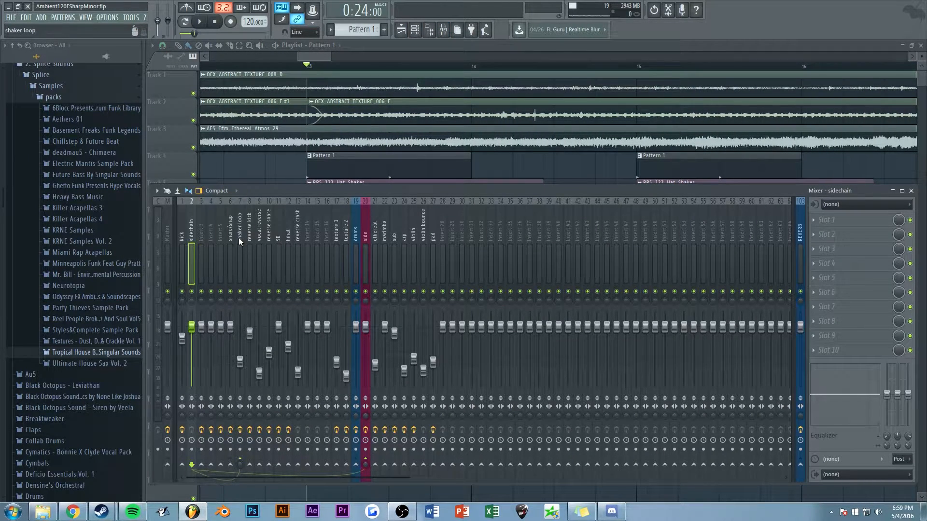
right_click(265, 177)
Examine the marimba notes of the Merged clips pattern in the piano roll, and play the pattern back
drag(331, 57, 323, 56)
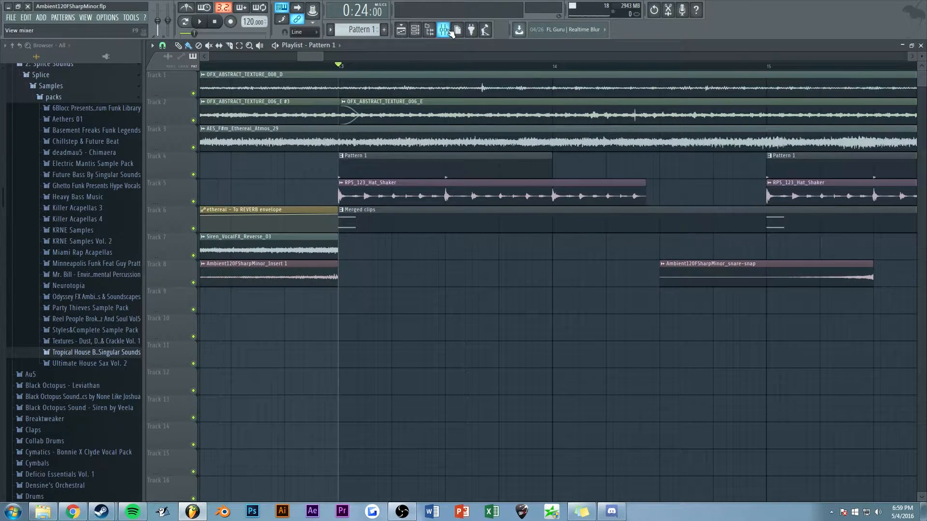
double_click(378, 228)
drag(264, 75, 336, 75)
scroll(314, 159, up, 8)
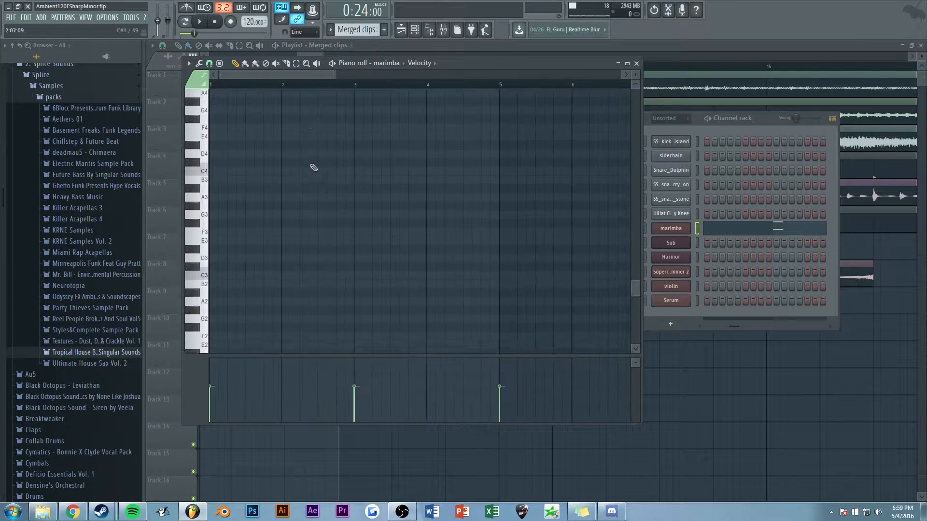
scroll(315, 167, up, 2)
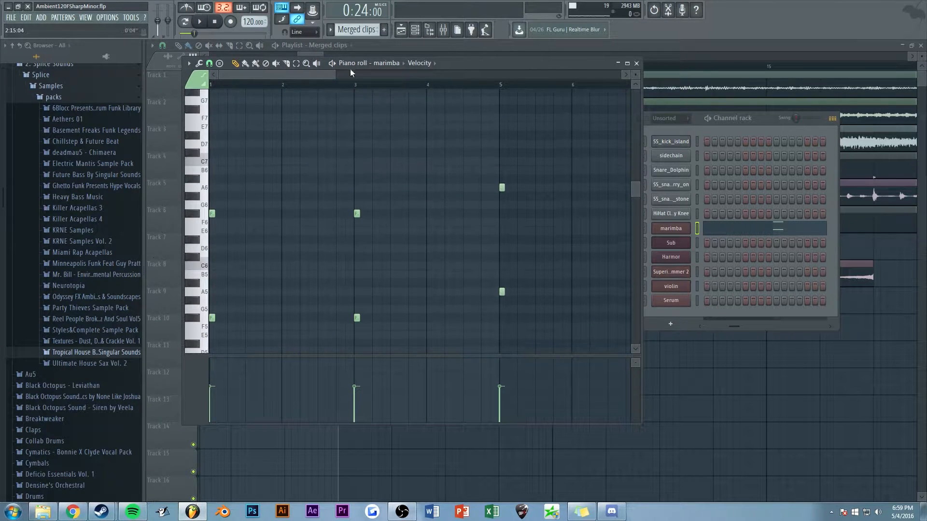
key(space)
ctrl+scroll(290, 117, down, 2)
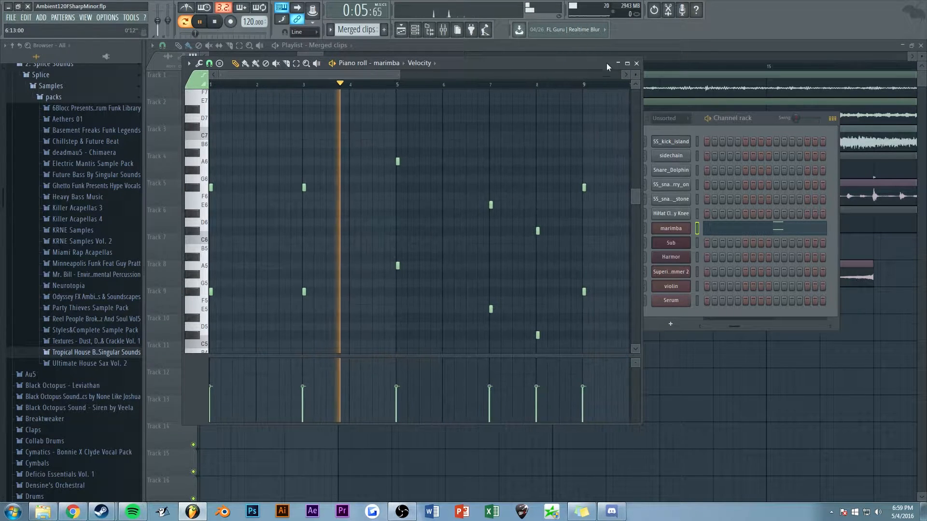
click(636, 63)
key(space)
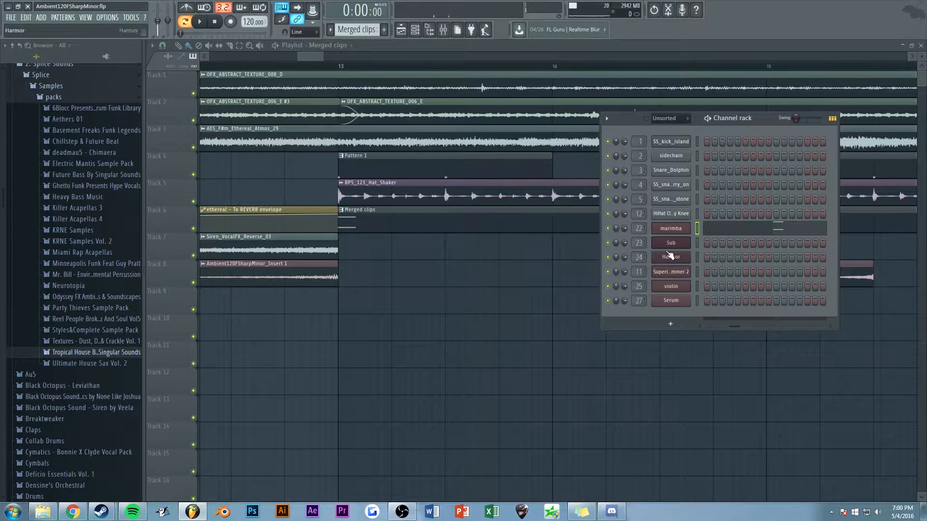
View the marimba channel's EastWest Symphonic Orchestra instrument and close it
click(671, 230)
drag(367, 123, 373, 100)
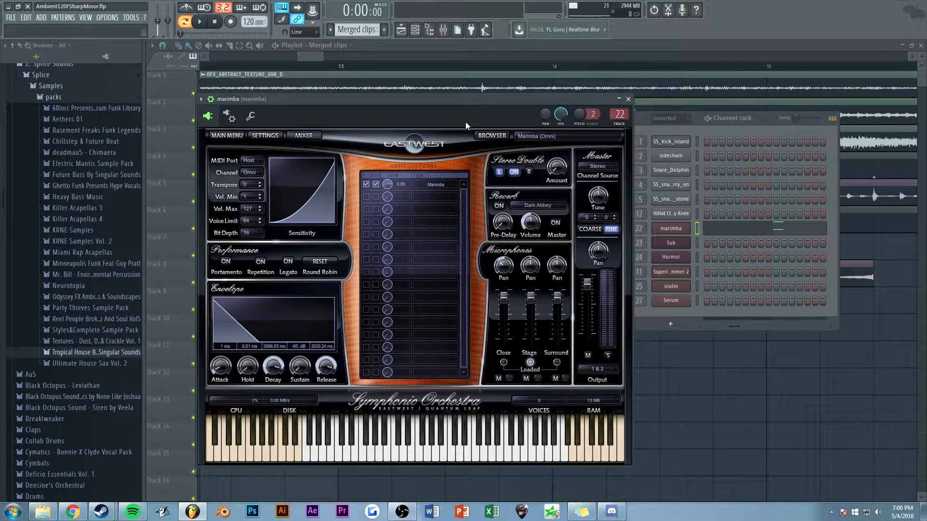
click(629, 99)
Inspect the Fruity delay bank on the marimba mixer track and its send to the REVERB track, closing the mixer
key(F9)
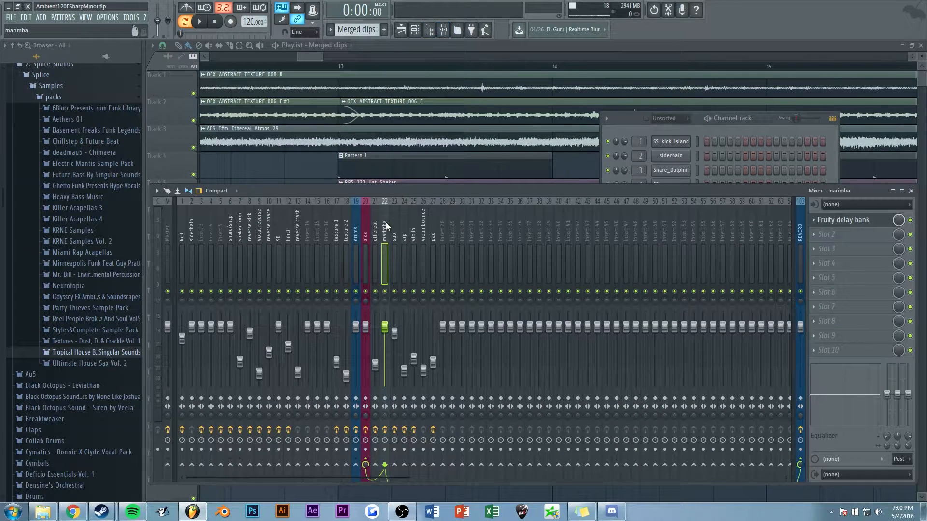
click(850, 220)
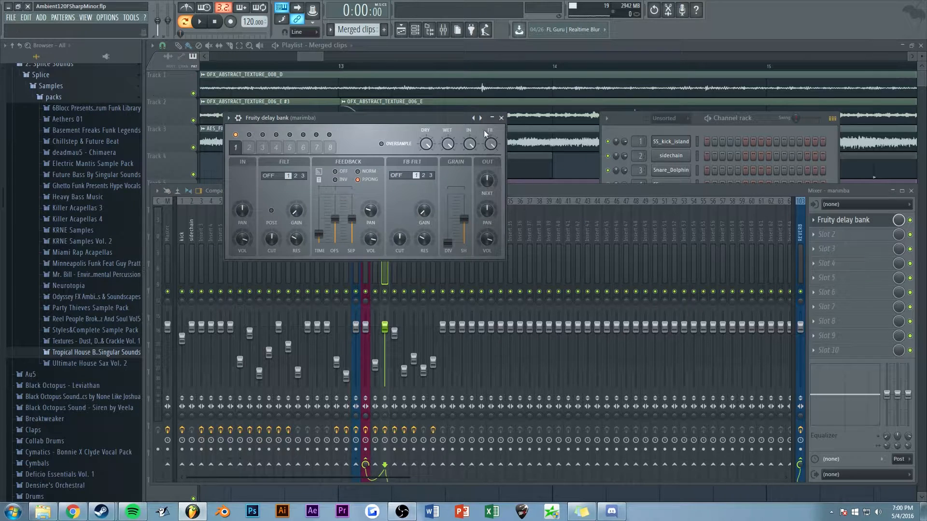
click(501, 118)
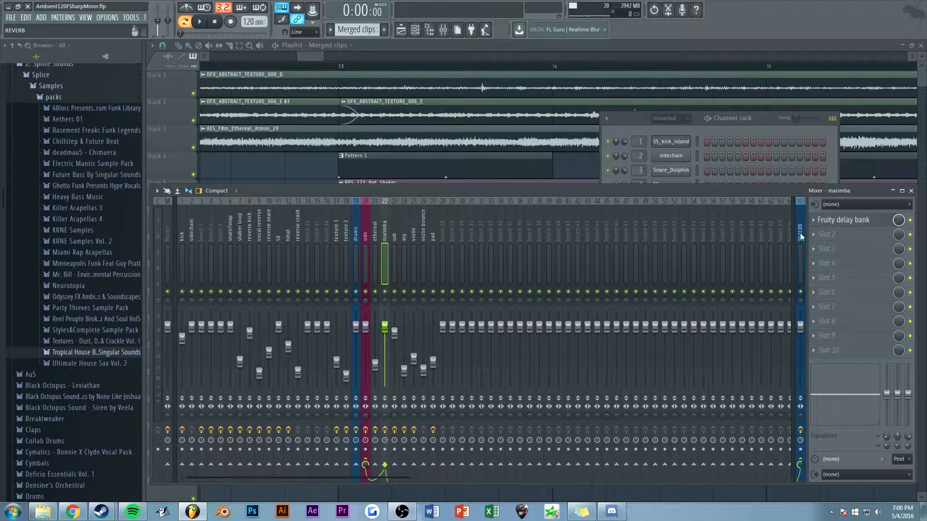
click(275, 171)
Open the reverse snare channel settings of the first Ambient120FSharpMinor_snare-snap clip on Track 8
scroll(314, 57, down, 5)
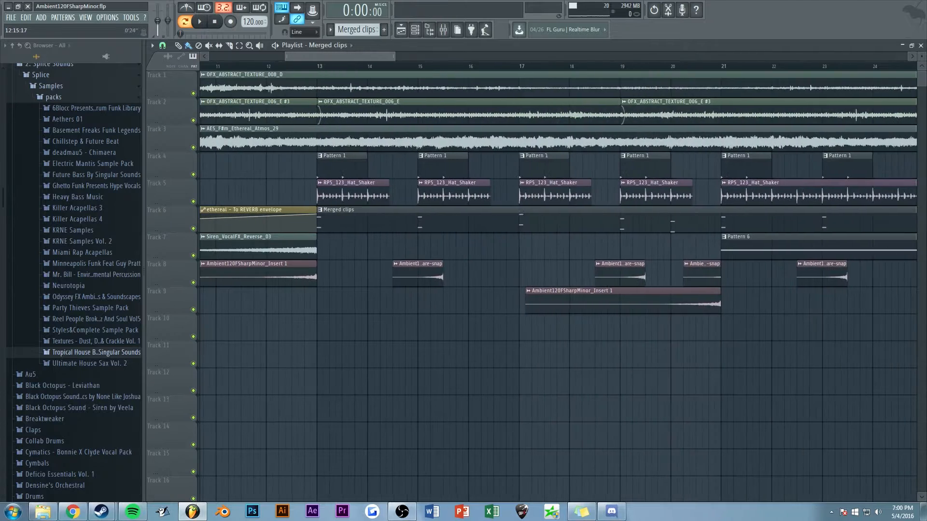
scroll(517, 229, down, 5)
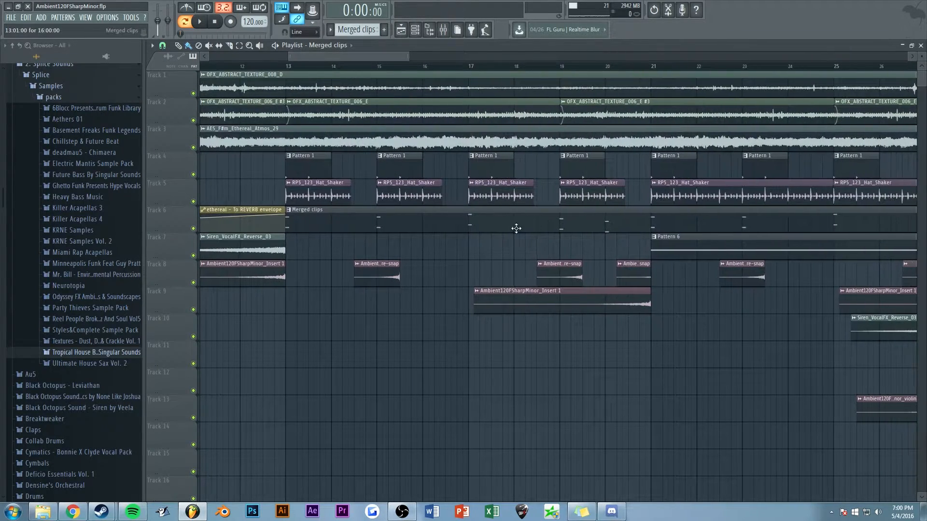
double_click(385, 276)
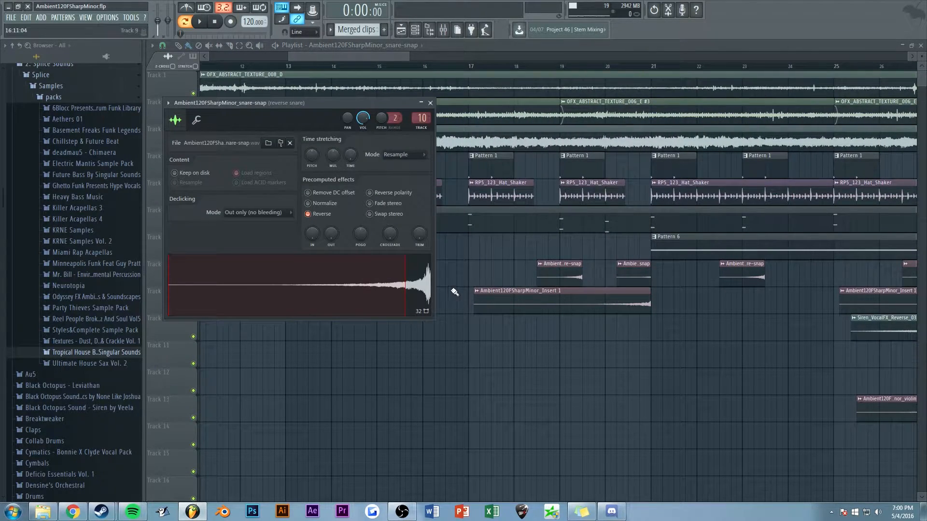
Close the reverse snare settings, open Pattern 1 from Track 4 in the channel rack, and play the pattern
key(Escape)
double_click(303, 164)
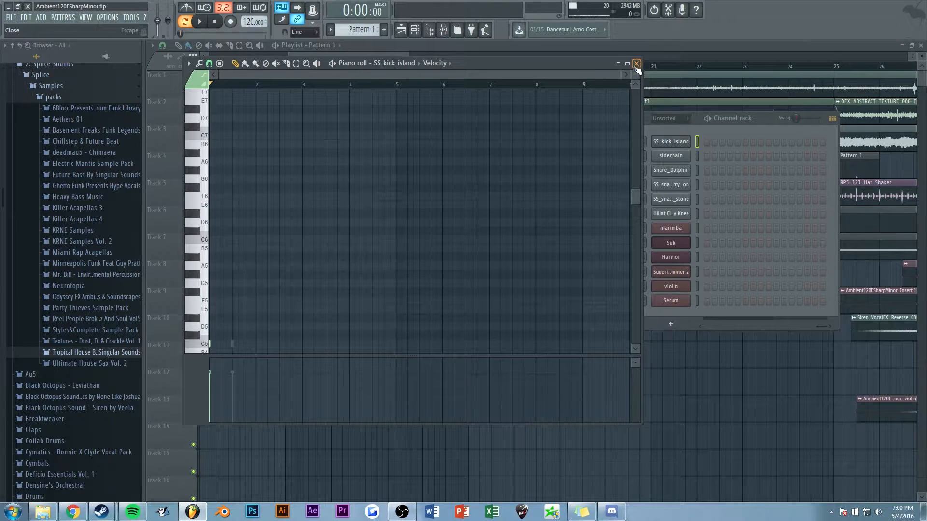
click(638, 64)
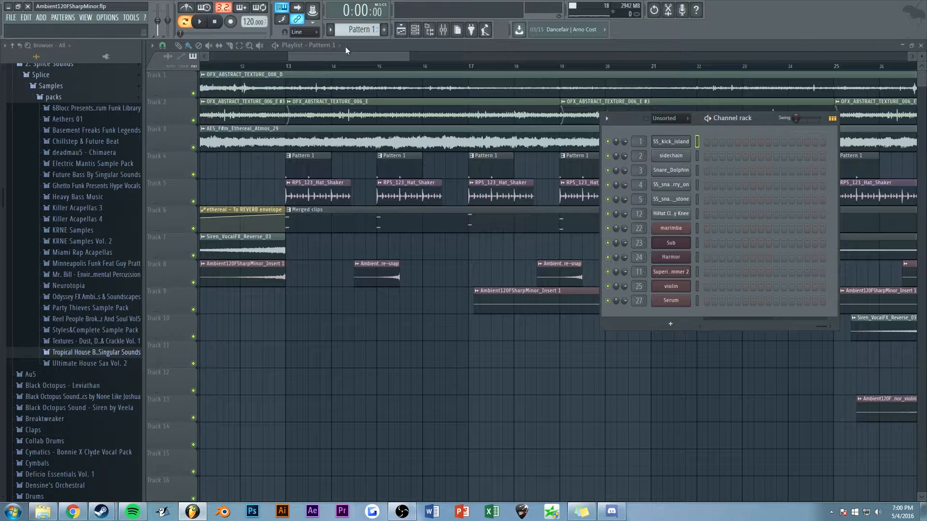
scroll(366, 29, down, 3)
scroll(366, 29, up, 4)
drag(795, 328, 679, 325)
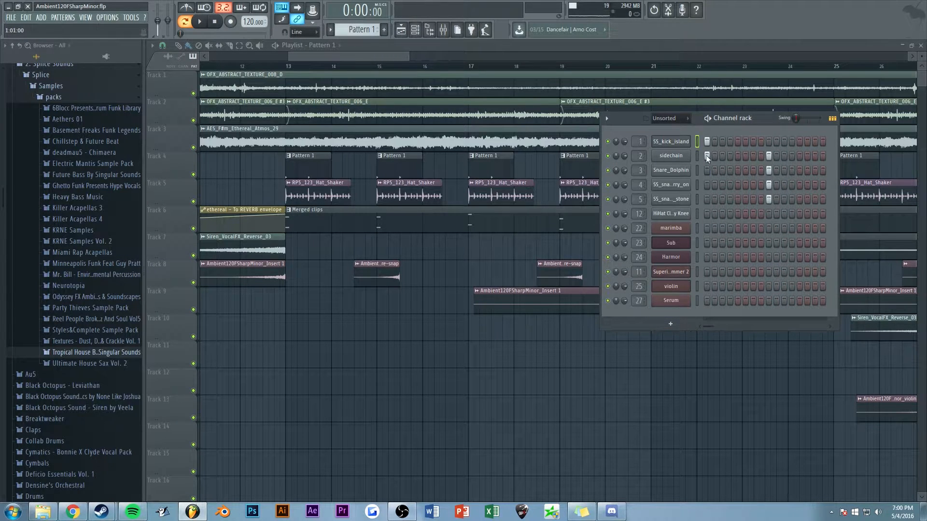
drag(761, 119, 459, 160)
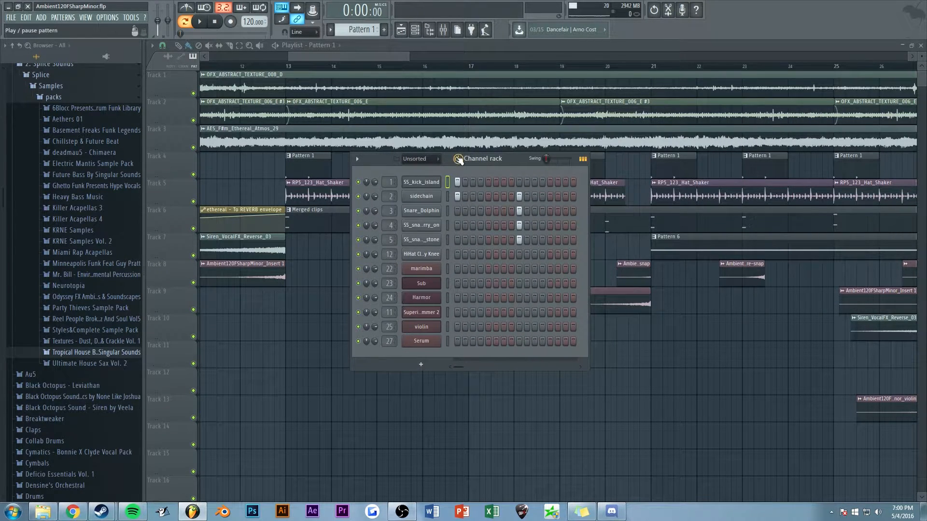
key(space)
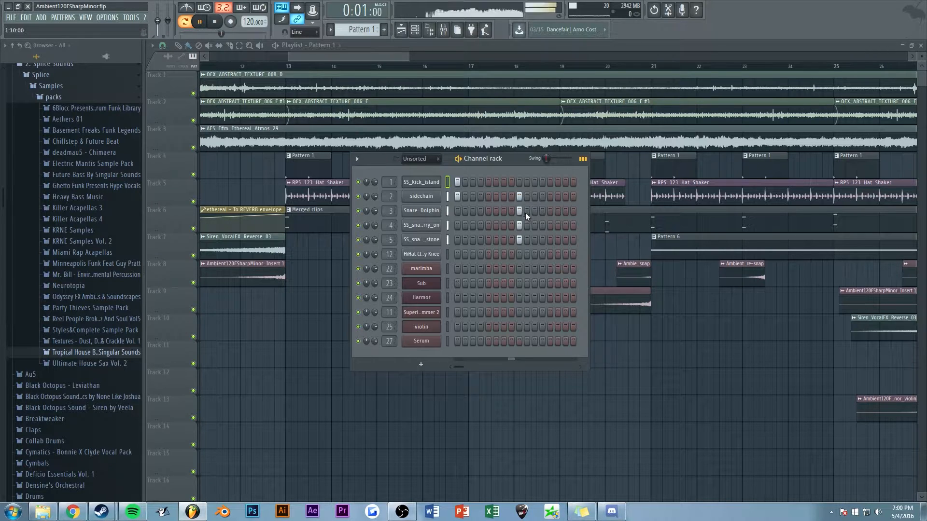
Inspect the samples of the Snare_Dolphin, SS_snap_carry_on and third snare layer channels one after another, auditioning their waveforms
click(417, 211)
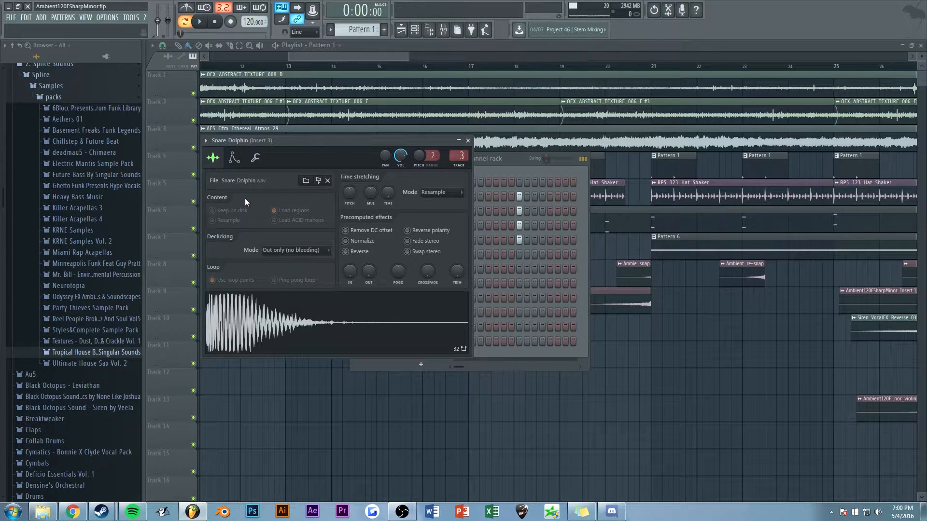
click(241, 326)
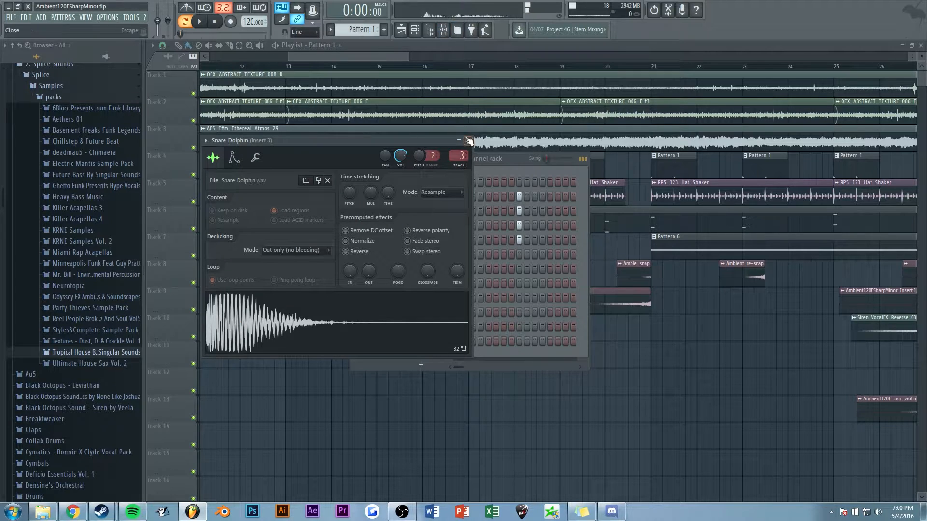
click(421, 211)
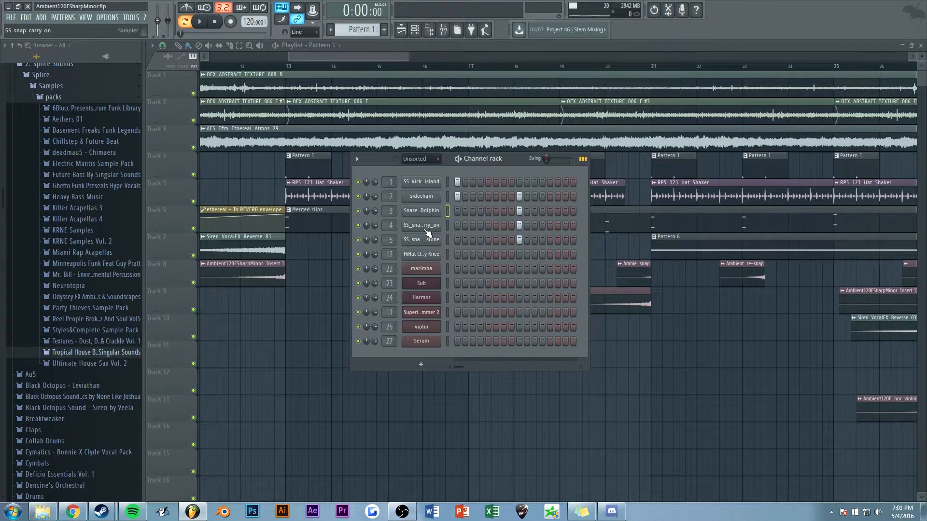
click(424, 226)
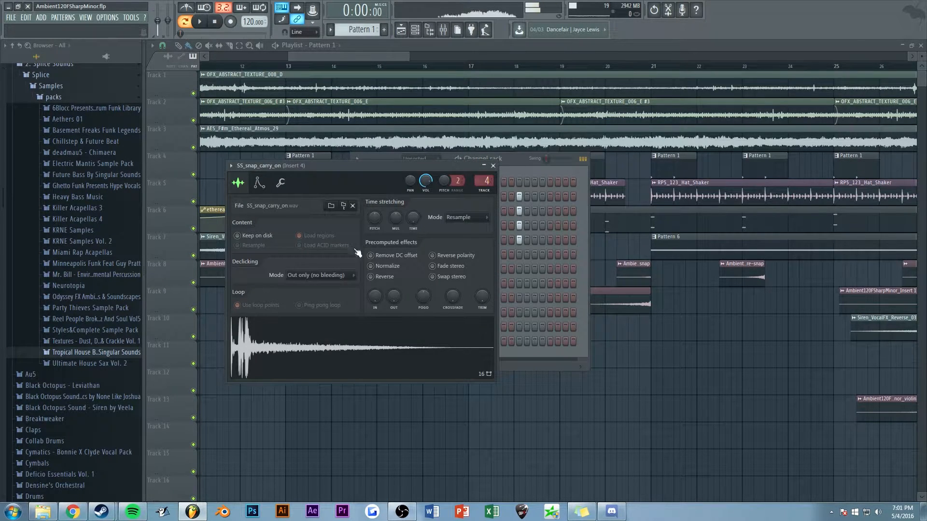
drag(361, 167, 272, 167)
click(424, 242)
click(327, 351)
click(506, 178)
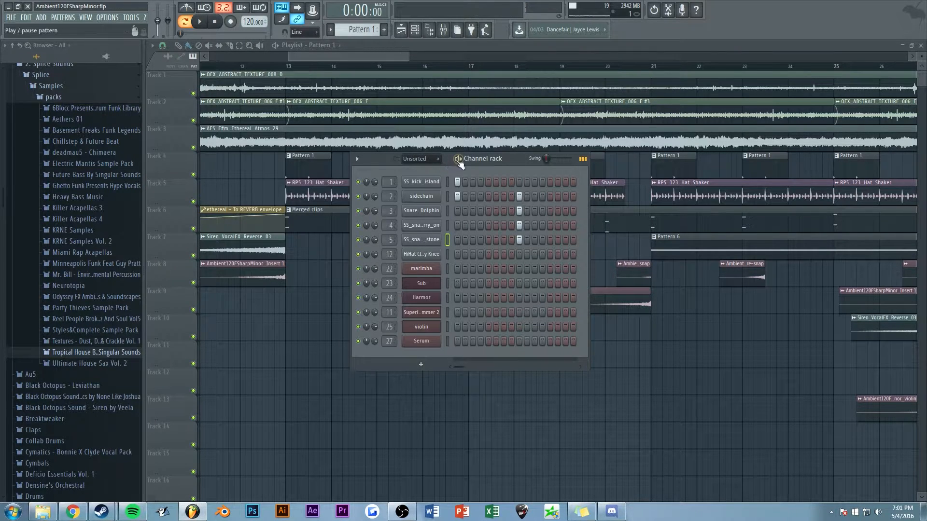
Play Pattern 1 to hear the layered snares together, and hide the channel rack
key(space)
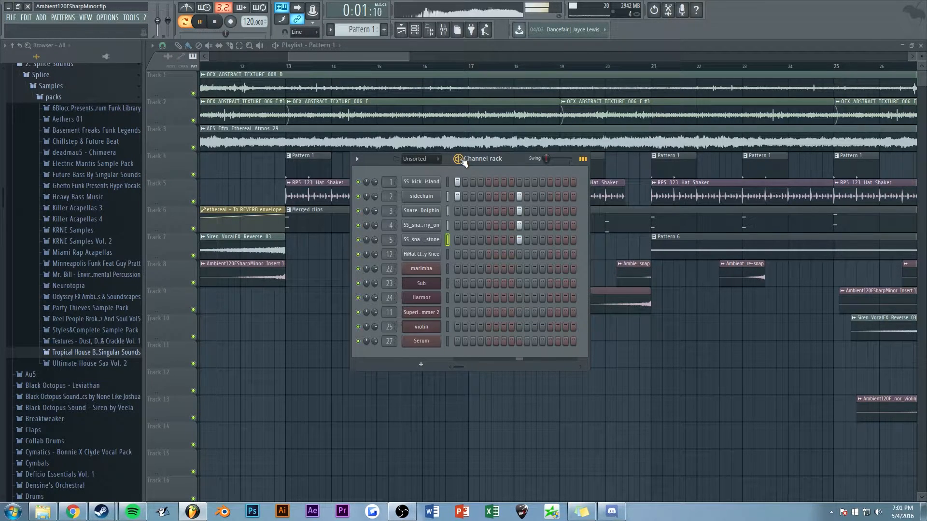
key(space)
key(F6)
scroll(382, 55, down, 1)
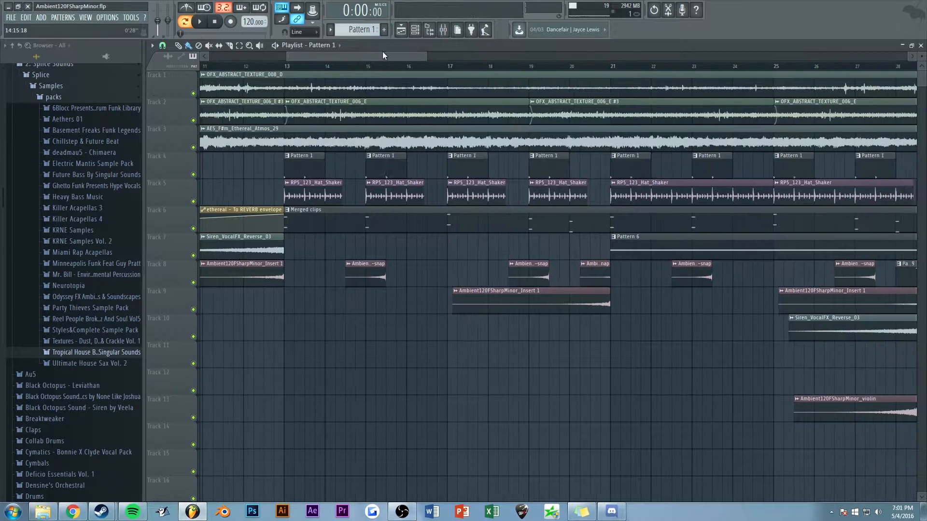
View the Fruity parametric EQ 2 curves on mixer tracks Insert 3 and Insert 4, closing each one
click(444, 29)
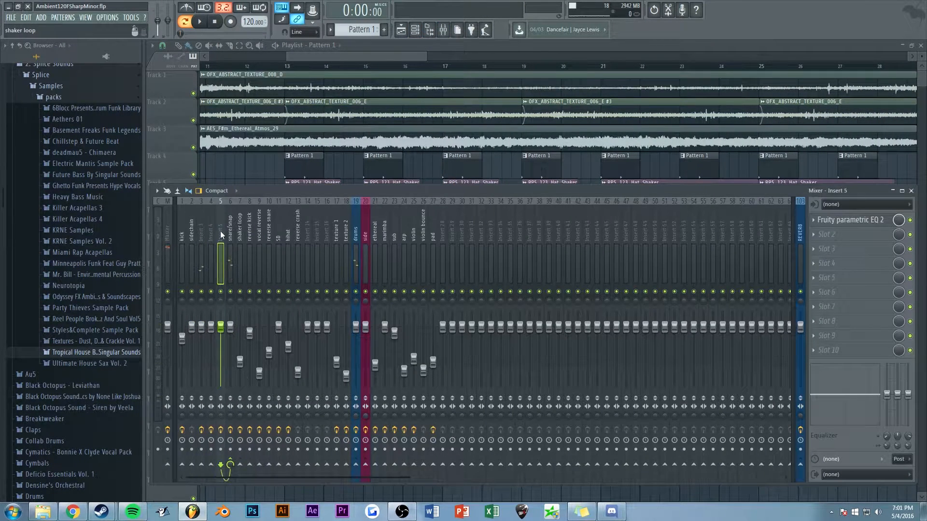
click(203, 237)
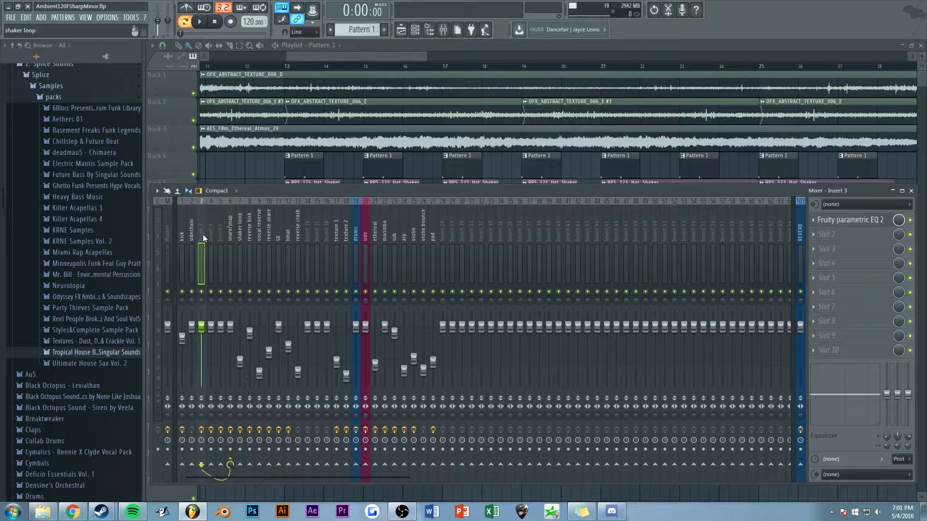
click(849, 220)
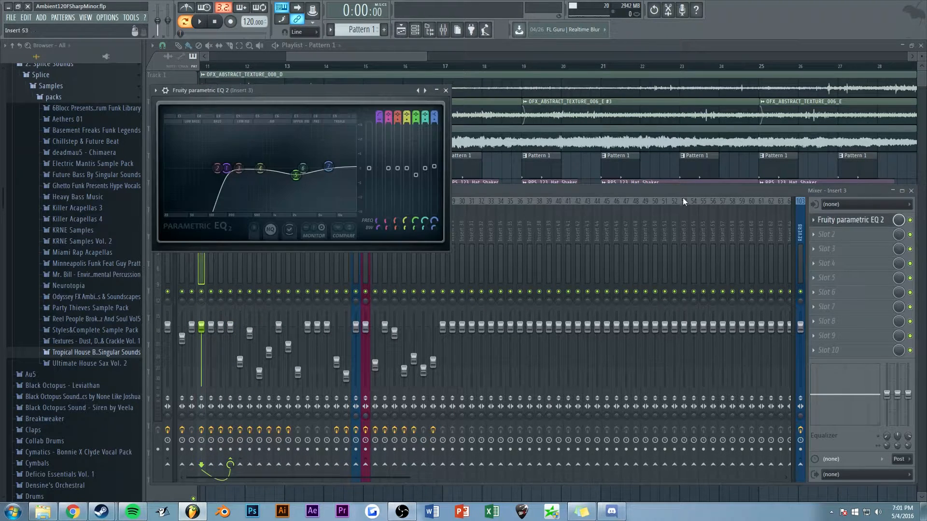
click(449, 90)
click(210, 230)
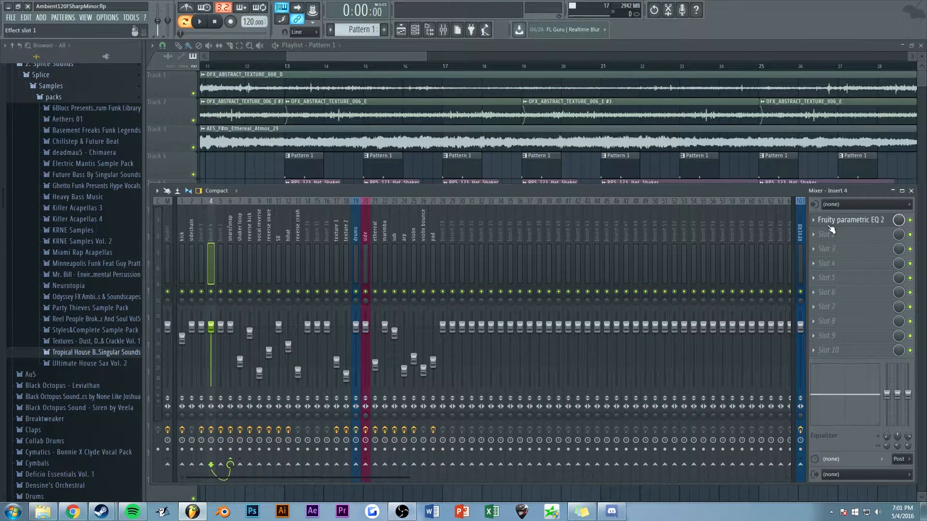
click(837, 222)
click(469, 115)
View the Fruity parametric EQ 2 on mixer track Insert 5 while playing Pattern 1, and close it
click(222, 229)
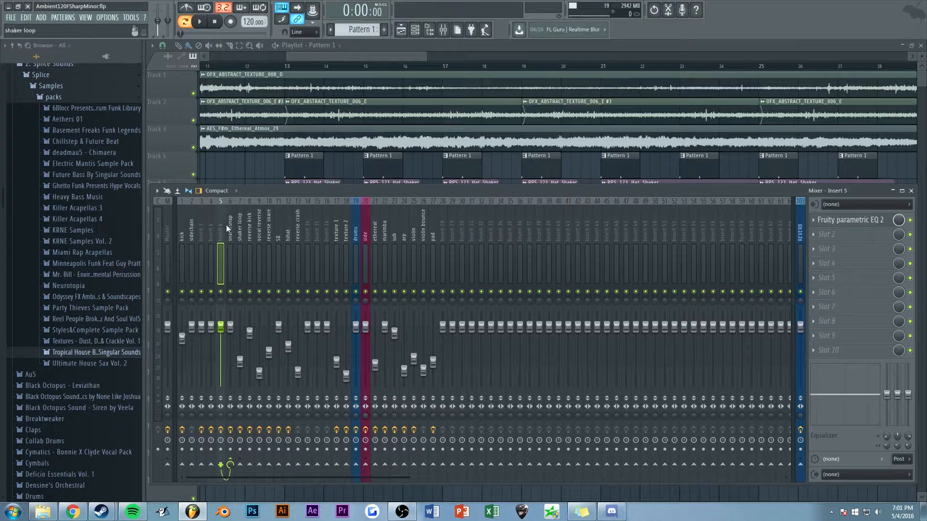
click(850, 220)
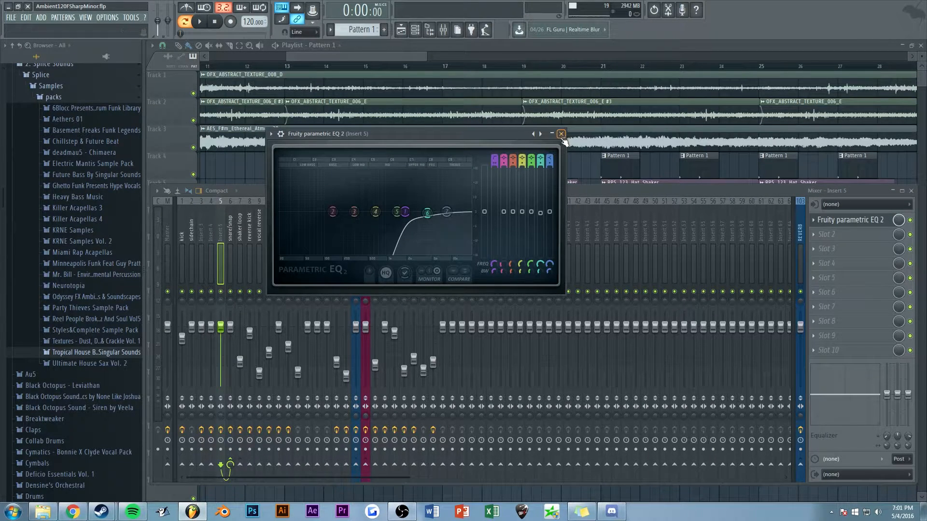
key(space)
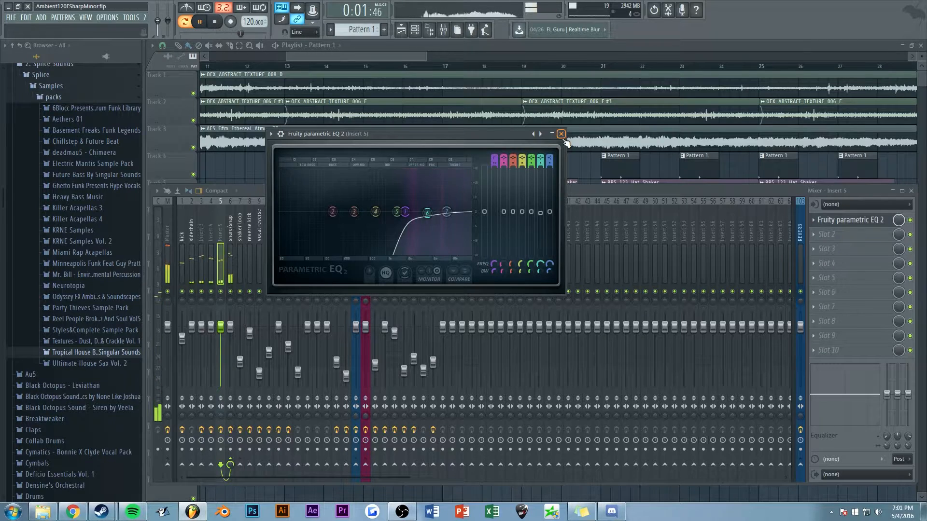
click(561, 134)
key(space)
Inspect the ValhallaRoom reverb on the snare/snap mixer track, and close the mixer
click(230, 229)
click(847, 219)
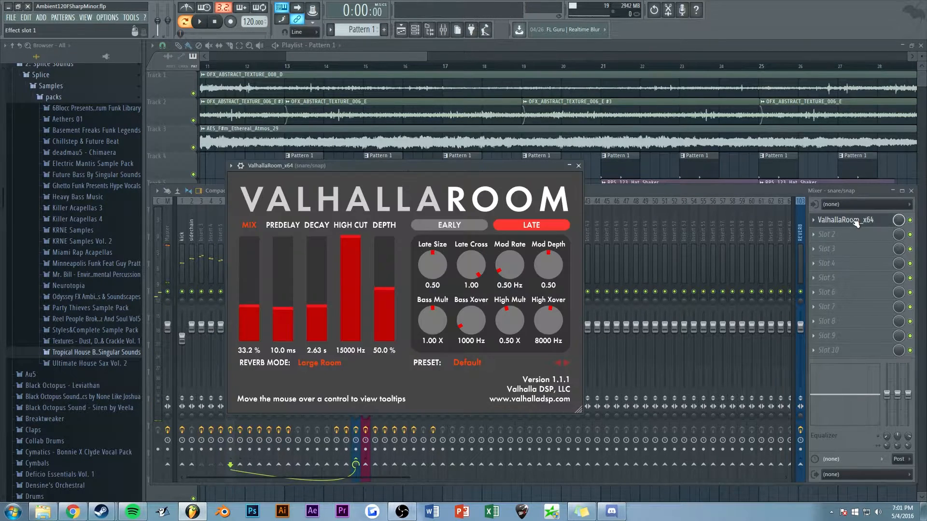
click(582, 171)
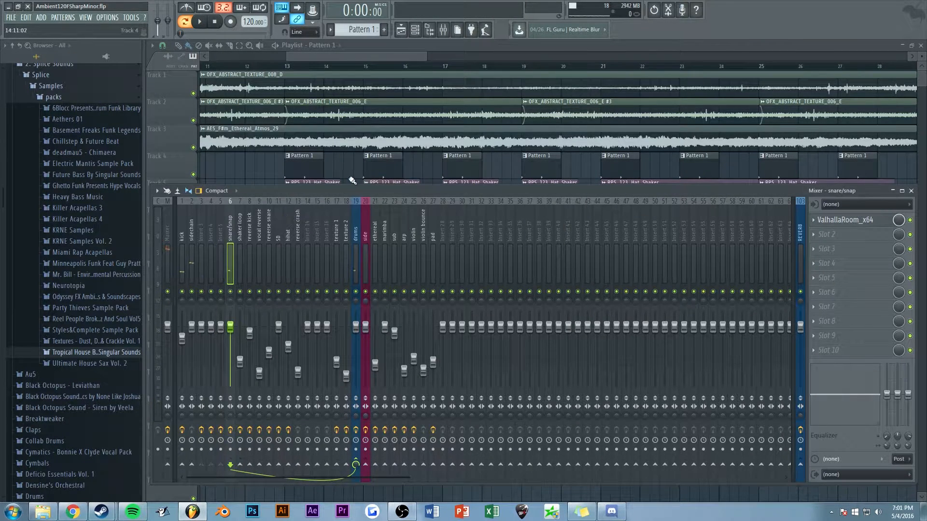
key(F9)
scroll(344, 256, up, 1)
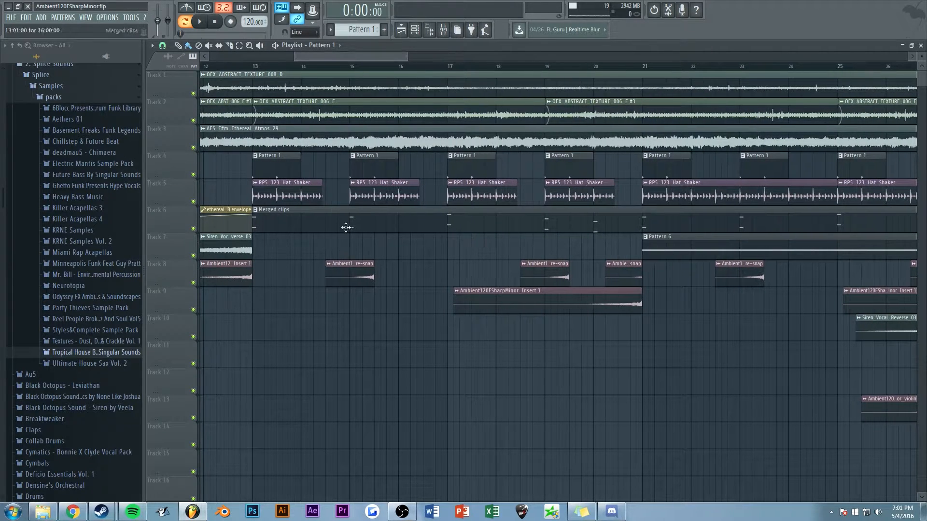
View the channel settings of the Ambient120FSharpMinor_Insert 1 riser clip starting at bar 17 on Track 9, and close them
click(444, 29)
drag(376, 56, 401, 55)
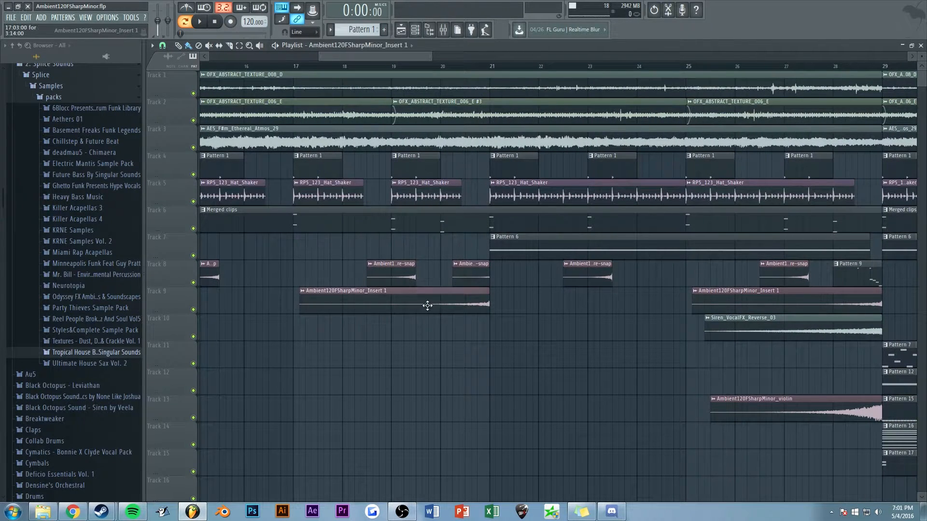
double_click(427, 306)
click(522, 173)
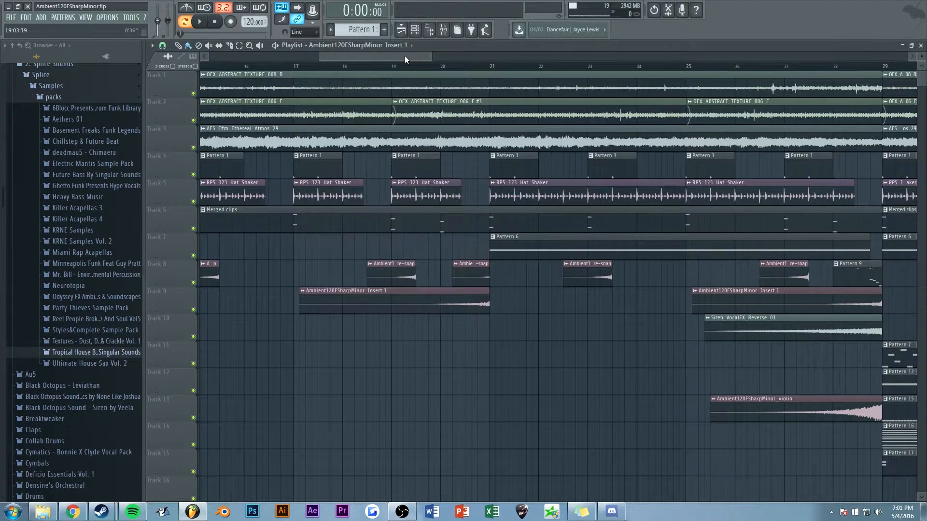
Place the song position marker at bar 21 in the playlist
scroll(404, 290, down, 3)
scroll(524, 289, up, 1)
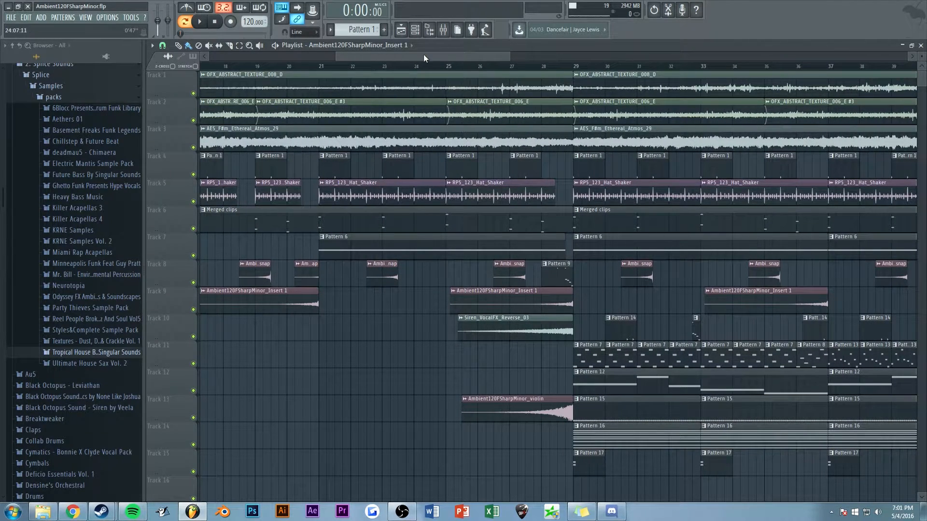
scroll(424, 57, up, 3)
drag(462, 56, 433, 56)
scroll(433, 57, down, 2)
click(367, 67)
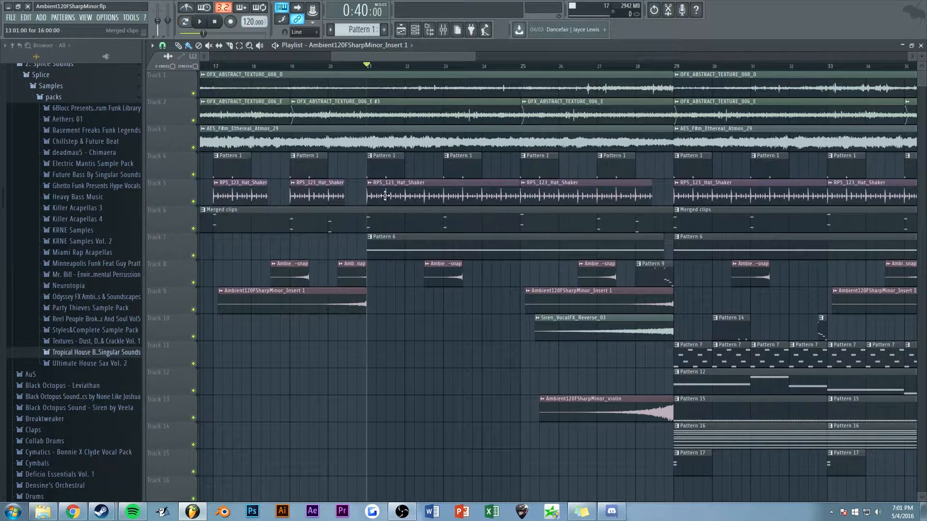
Open Pattern 6 from Track 7 in the piano roll and audition the F#4 key of the Sub channel
double_click(397, 251)
click(198, 241)
click(202, 242)
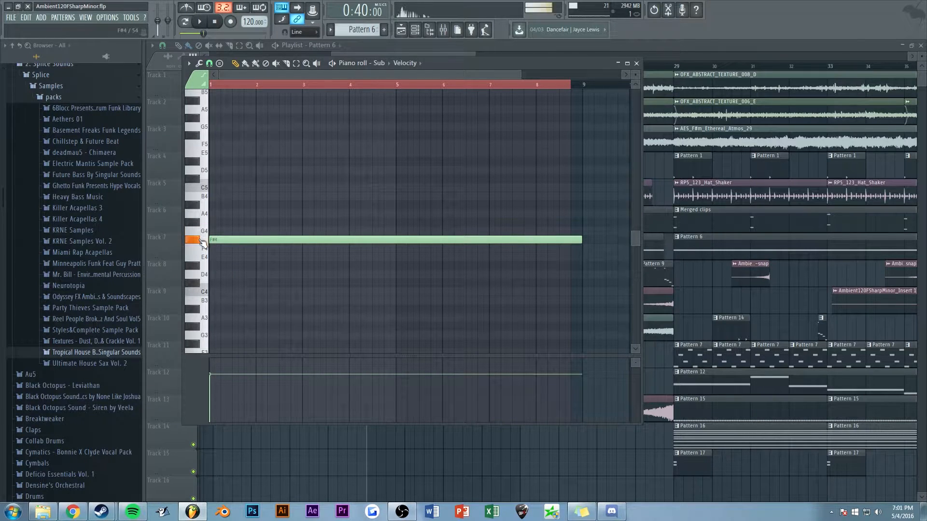
Open the Sub channel's synth from the channel rack and examine its pitch envelope
click(415, 29)
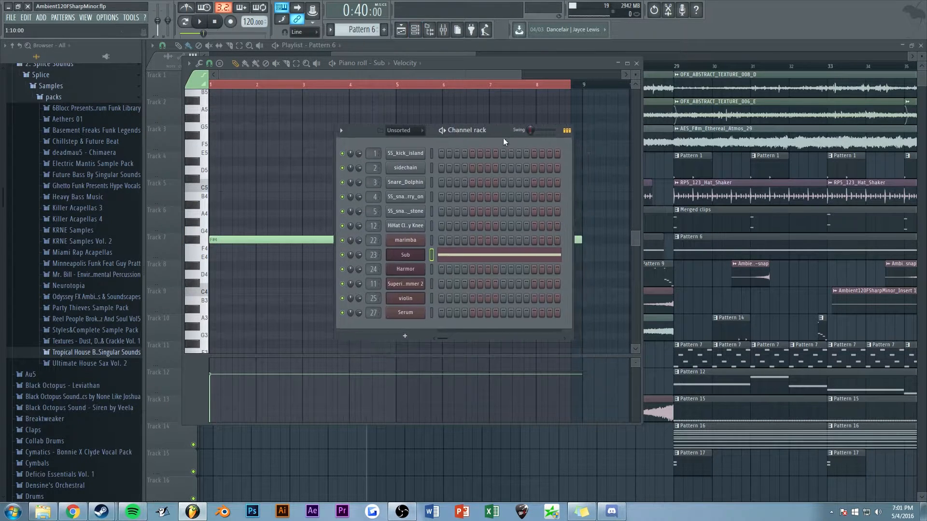
click(402, 260)
drag(719, 329, 719, 333)
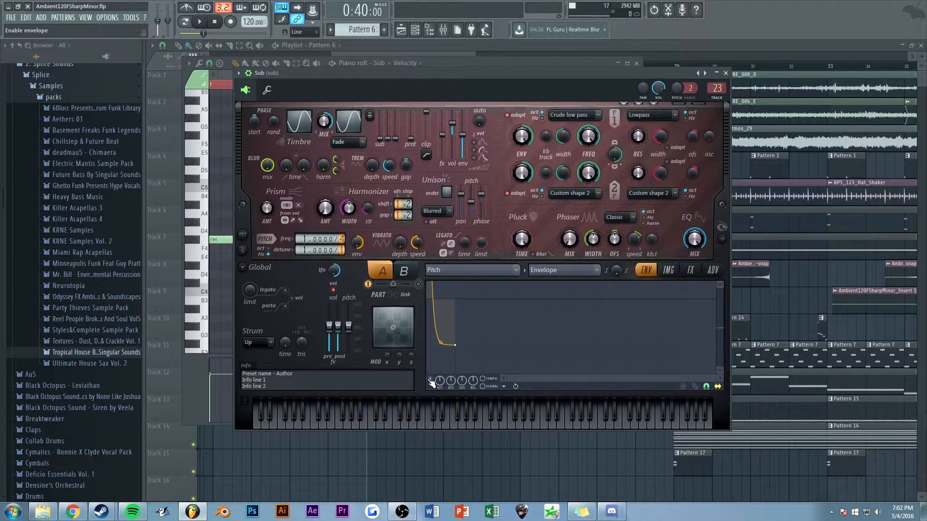
Compare the Sub's F#4 note with its pitch envelope disabled and enabled, leaving the envelope on
key(g)
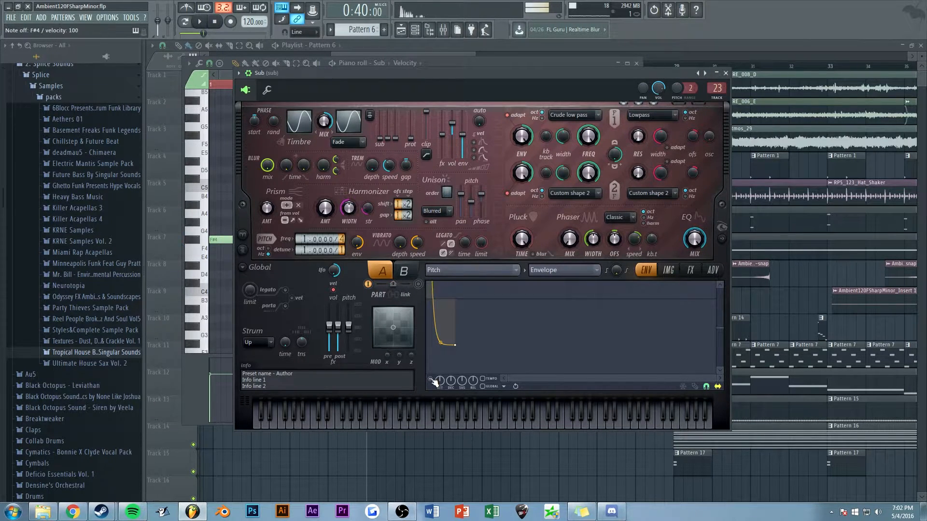
click(431, 379)
key(g)
key(g)
key(g)
key(g)
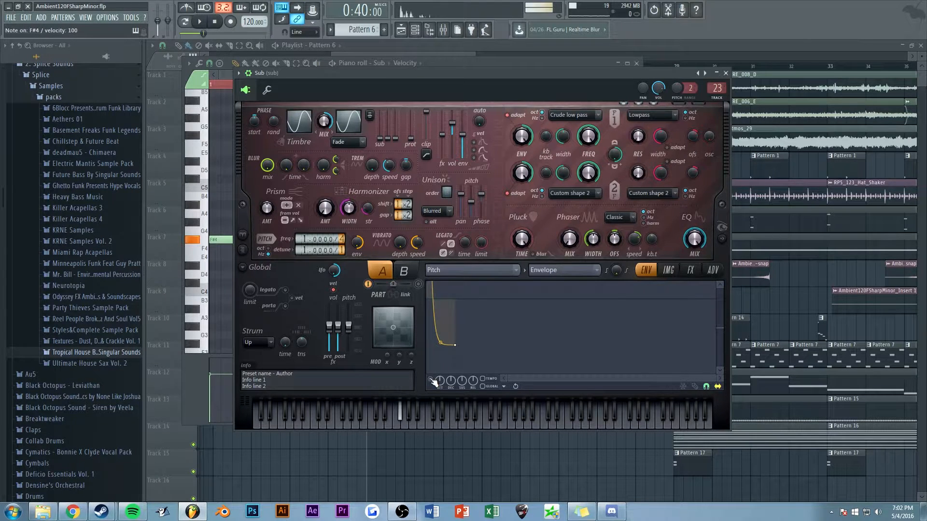
click(431, 379)
key(g)
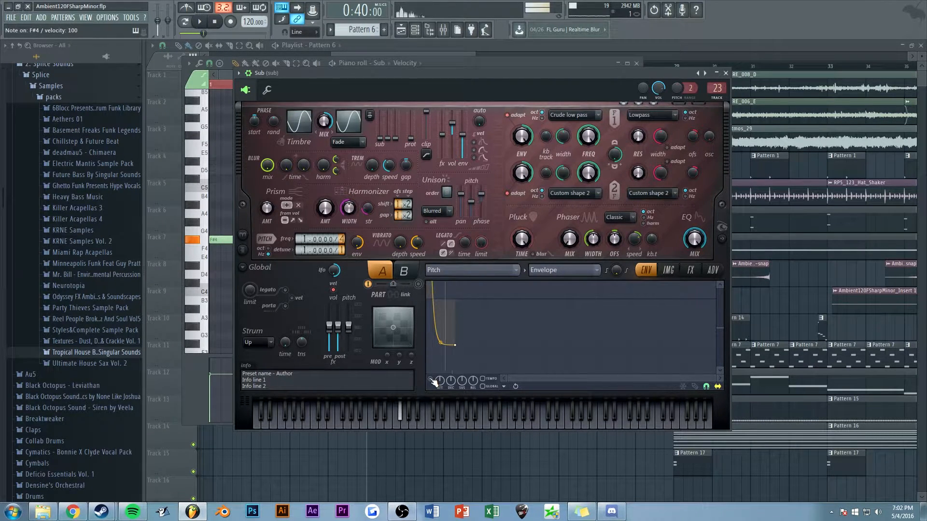
Close the Sub and piano roll windows and examine the playlist arrangement from bar 17 to about bar 37
click(444, 47)
scroll(507, 271, down, 5)
scroll(507, 271, up, 5)
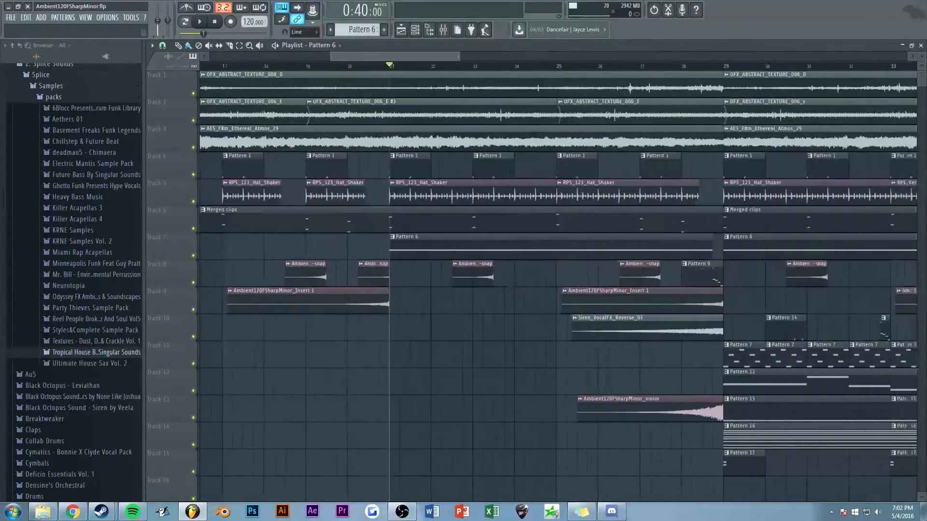
scroll(434, 285, down, 4)
scroll(435, 285, up, 2)
drag(443, 56, 430, 55)
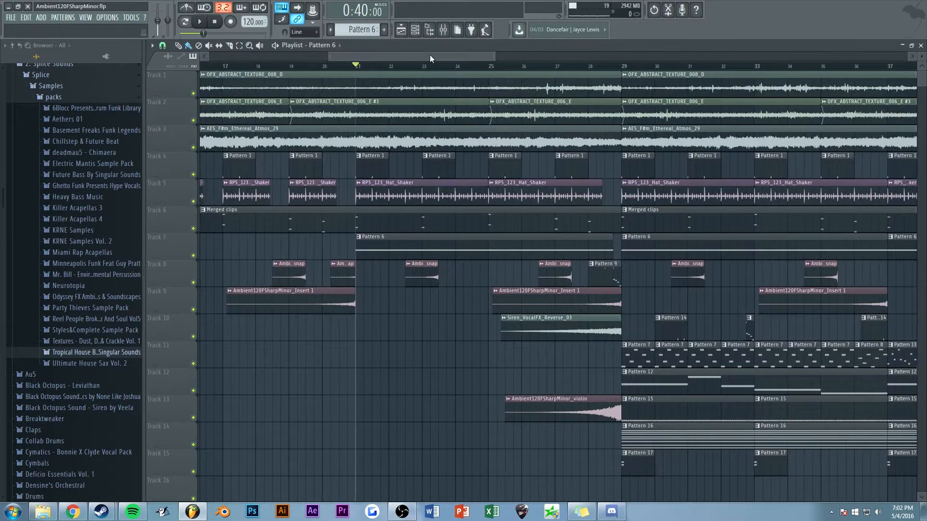
scroll(429, 54, up, 2)
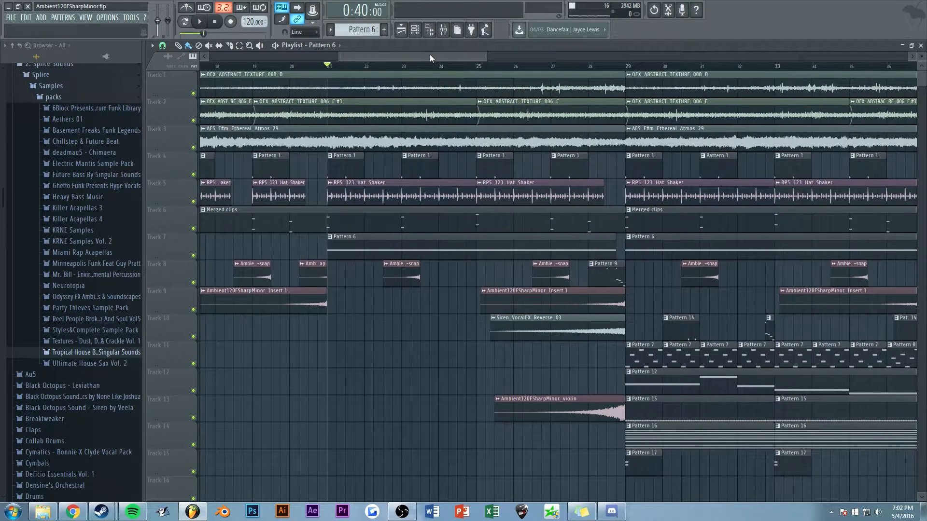
scroll(429, 54, down, 3)
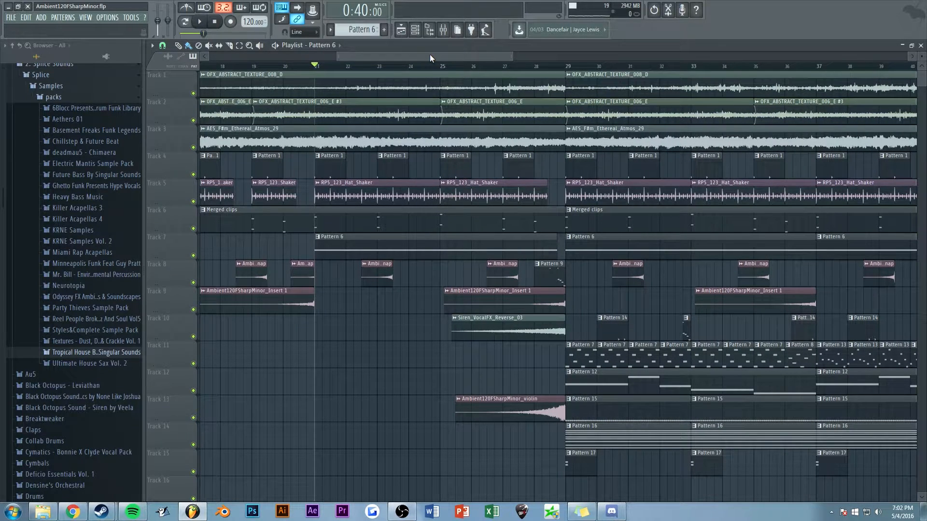
scroll(428, 53, up, 2)
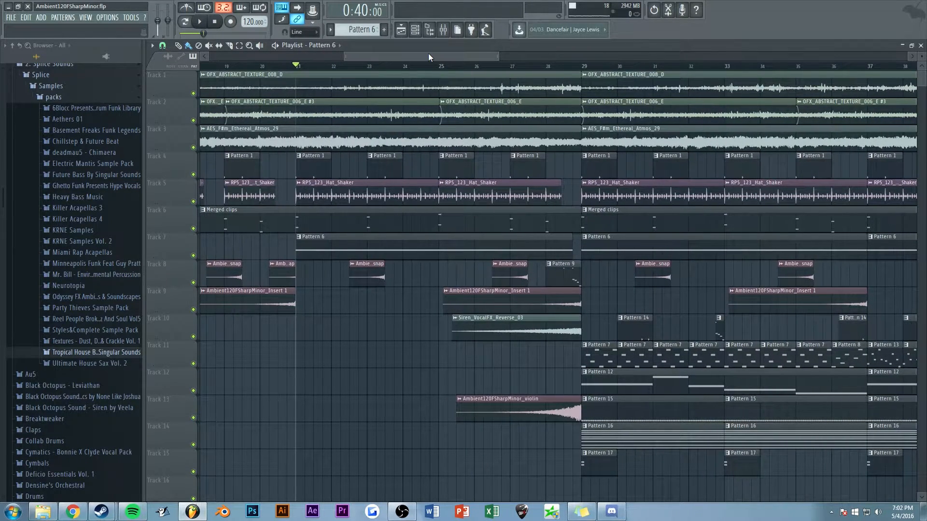
scroll(428, 53, up, 2)
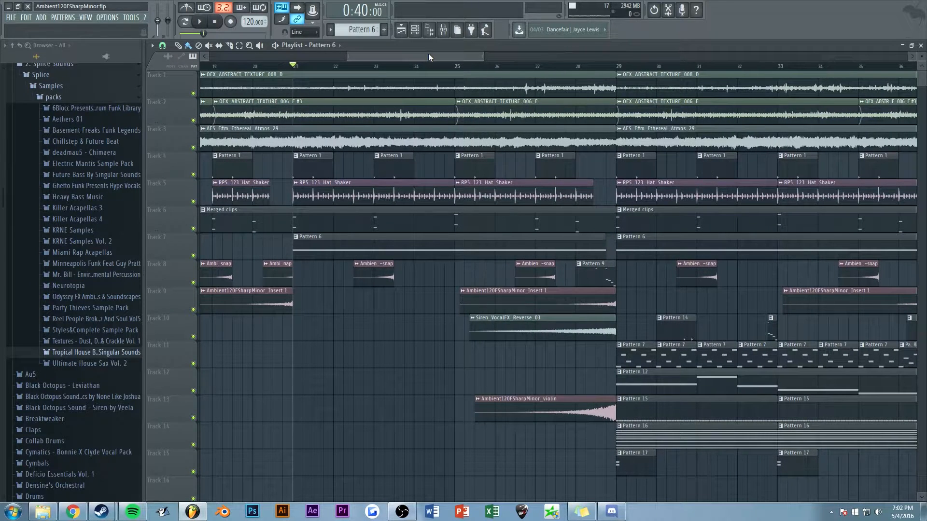
scroll(429, 55, up, 2)
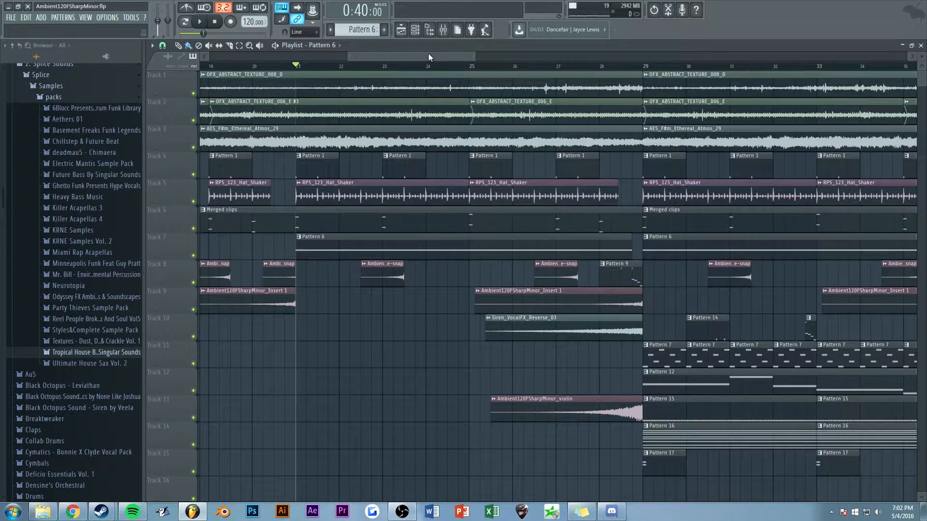
mouse_move(429, 54)
mouse_down()
mouse_move(429, 63)
mouse_move(428, 55)
mouse_up()
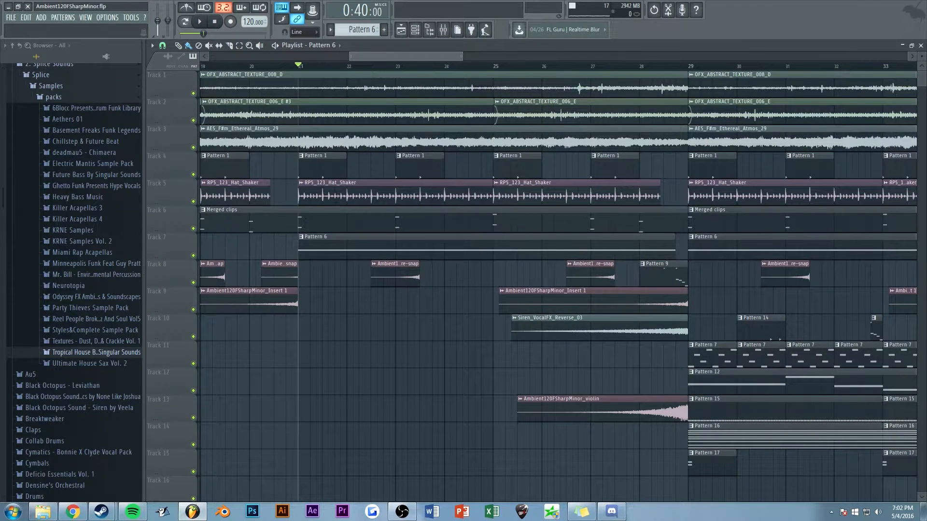
drag(428, 55, 429, 57)
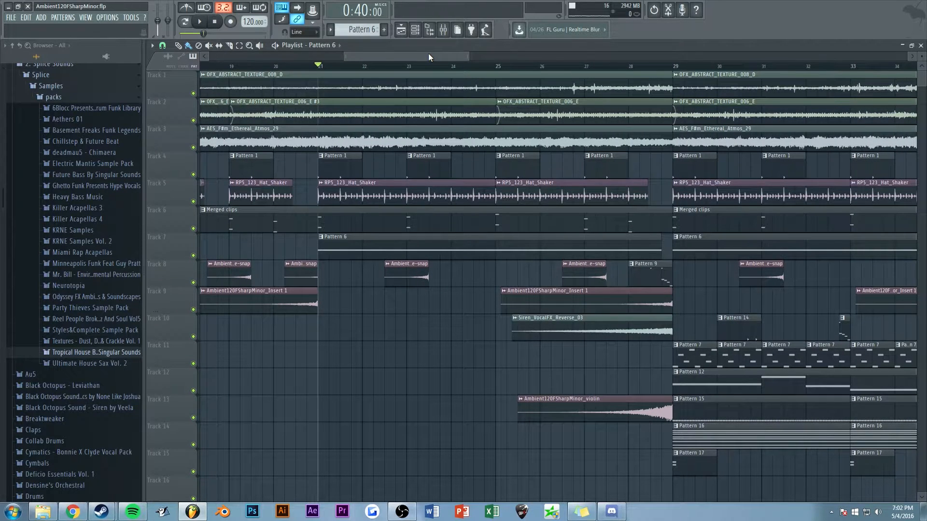
mouse_move(429, 54)
mouse_down()
mouse_move(439, 56)
mouse_move(429, 52)
mouse_up()
Reopen the Sub channel's synth from the channel rack and examine its Local EQ curve
click(416, 30)
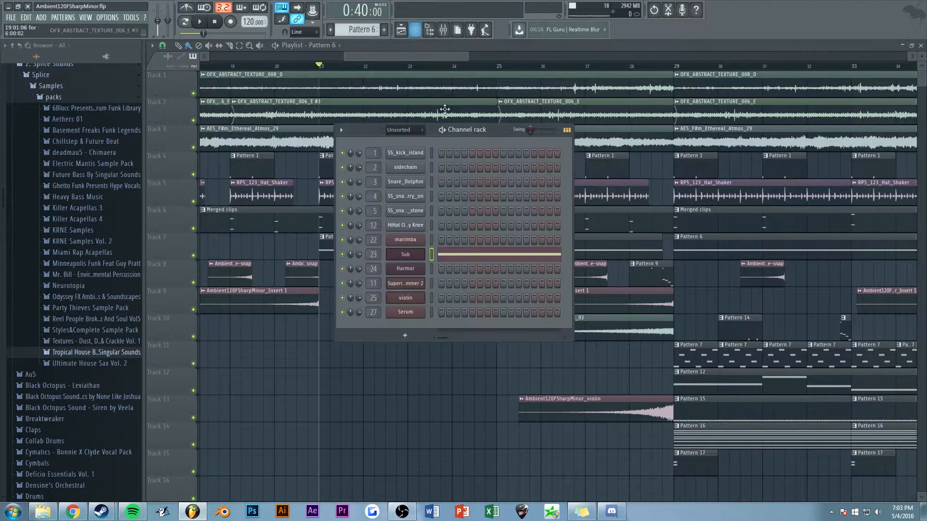
click(405, 253)
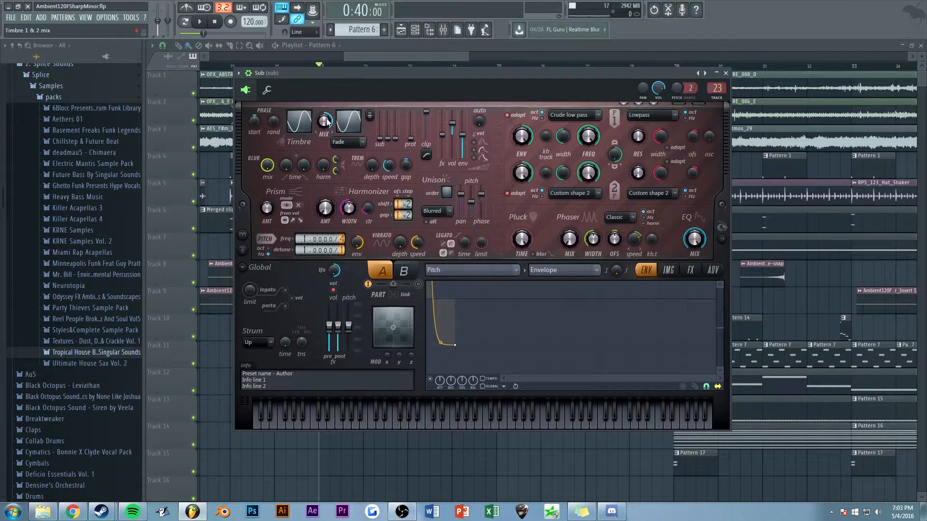
click(472, 270)
click(613, 183)
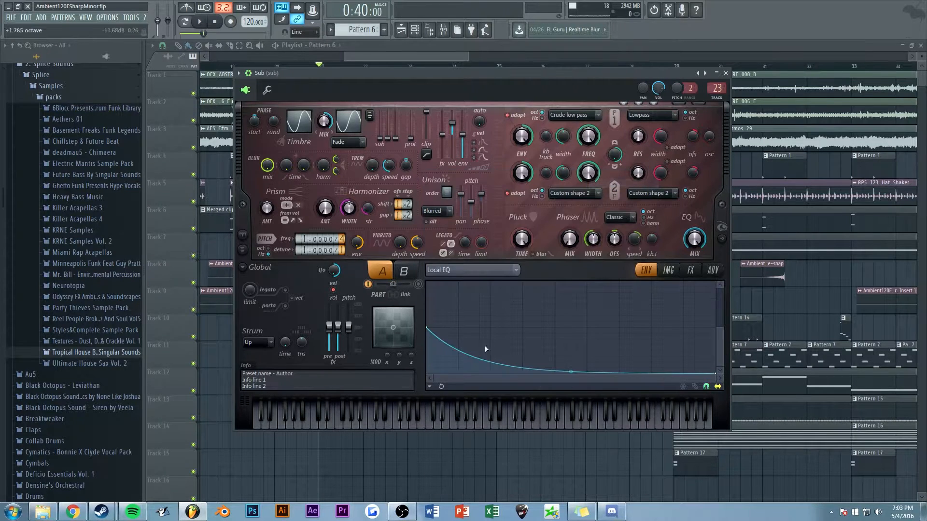
click(691, 271)
click(640, 271)
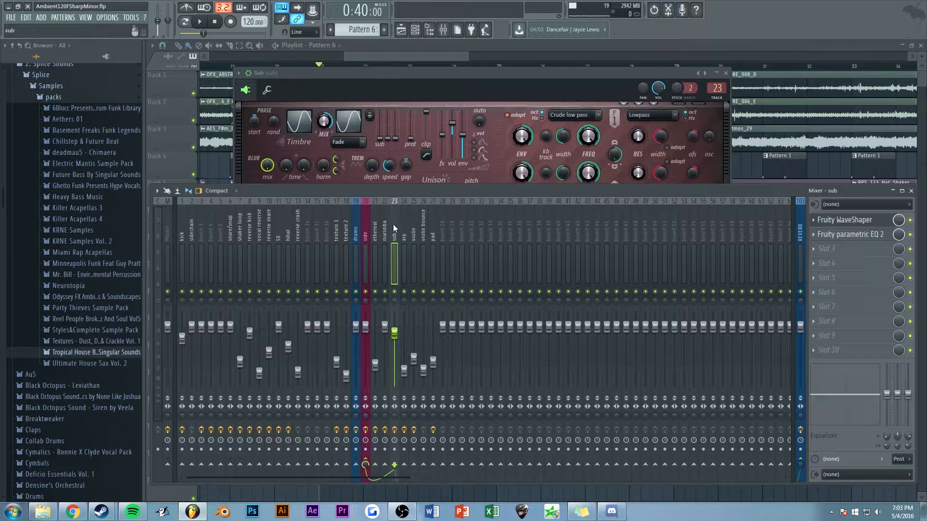
Inspect the Fruity WaveShaper and Fruity parametric EQ 2 effects on the sub mixer track, closing the equalizer when done
click(847, 220)
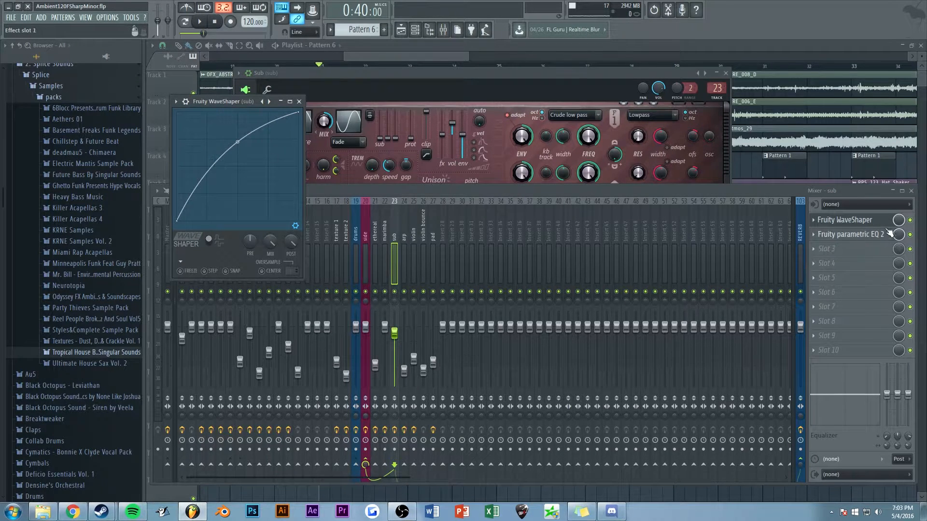
click(852, 235)
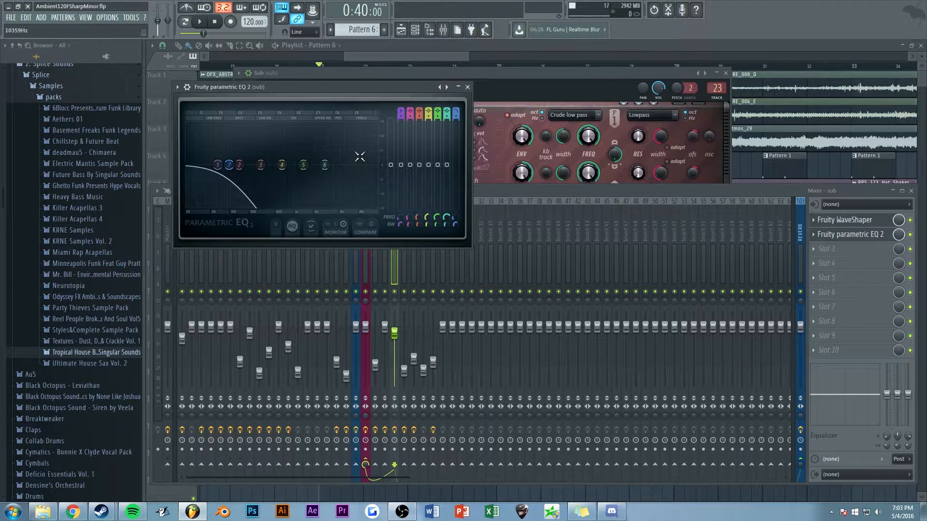
click(468, 87)
Bring the Sub synth back up with its Pitch envelope displayed, and return to the playlist after examining the curve
click(438, 73)
click(471, 270)
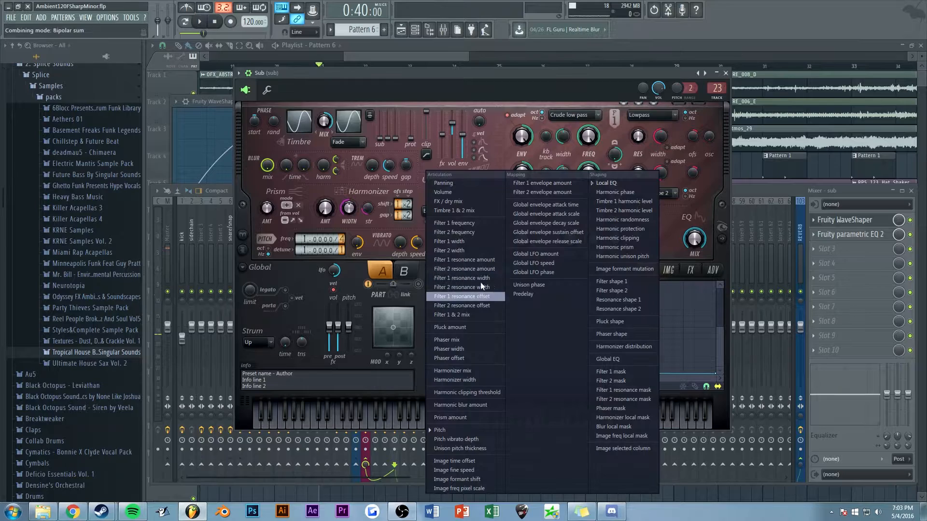
click(463, 432)
drag(718, 330, 718, 312)
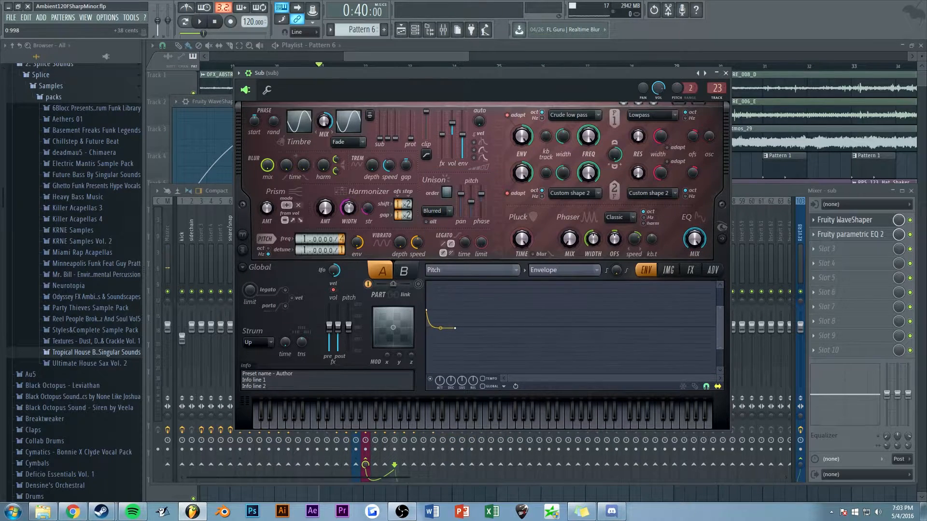
click(423, 61)
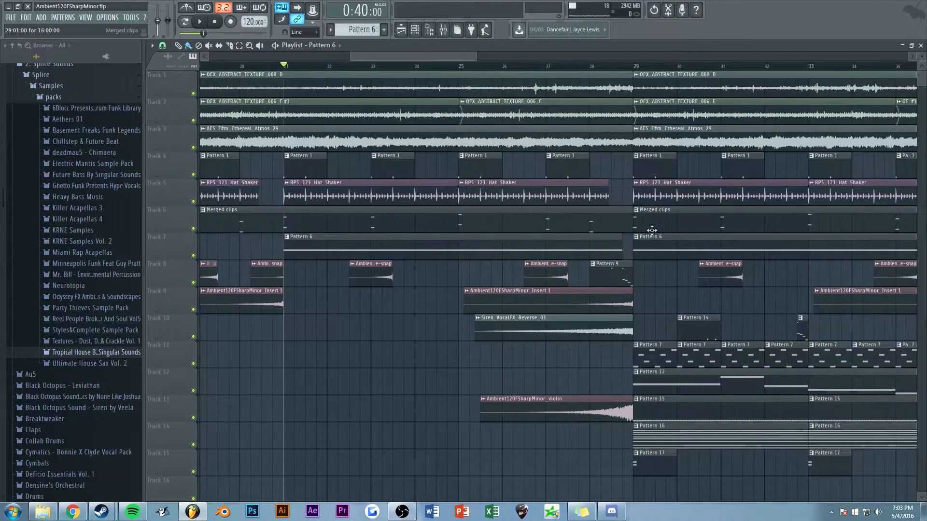
Move the song position to bar 25 in the playlist and examine the clips leading into bar 29
scroll(380, 54, down, 4)
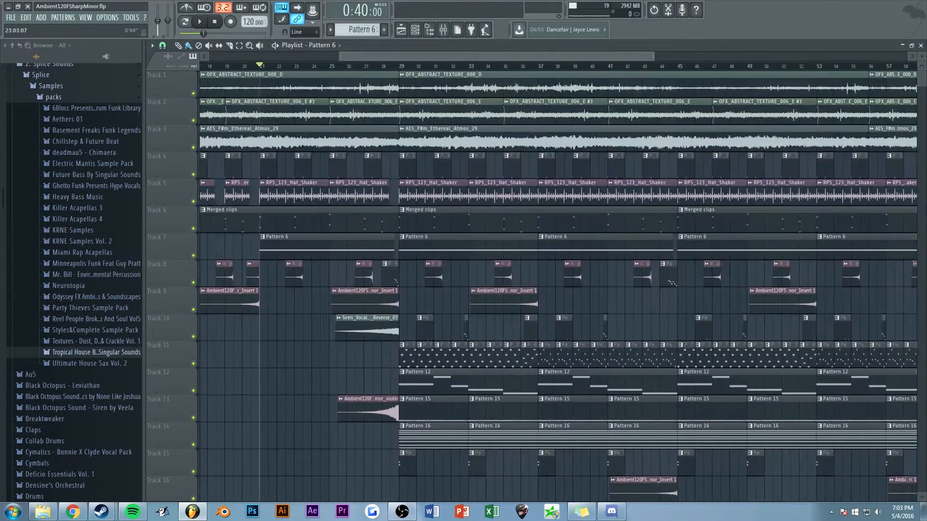
scroll(392, 54, up, 4)
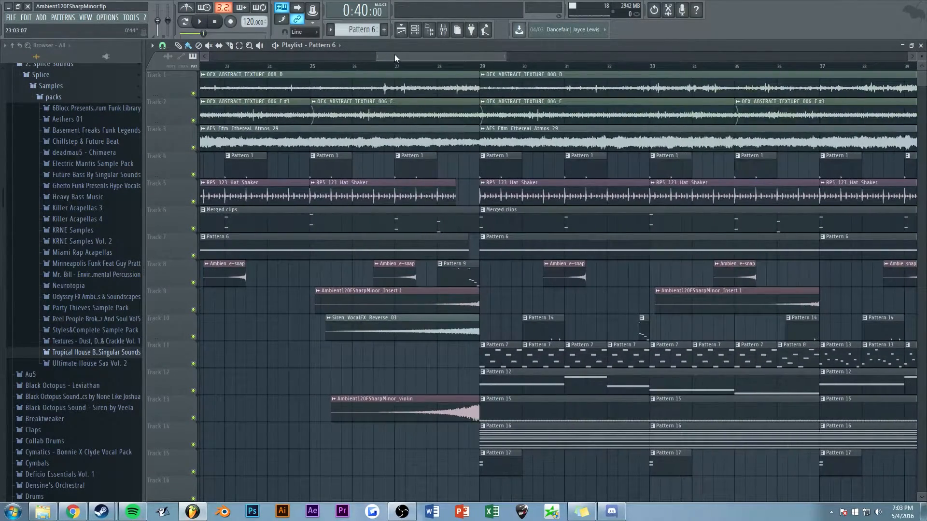
scroll(393, 54, down, 3)
scroll(394, 57, up, 3)
click(346, 67)
scroll(412, 53, up, 1)
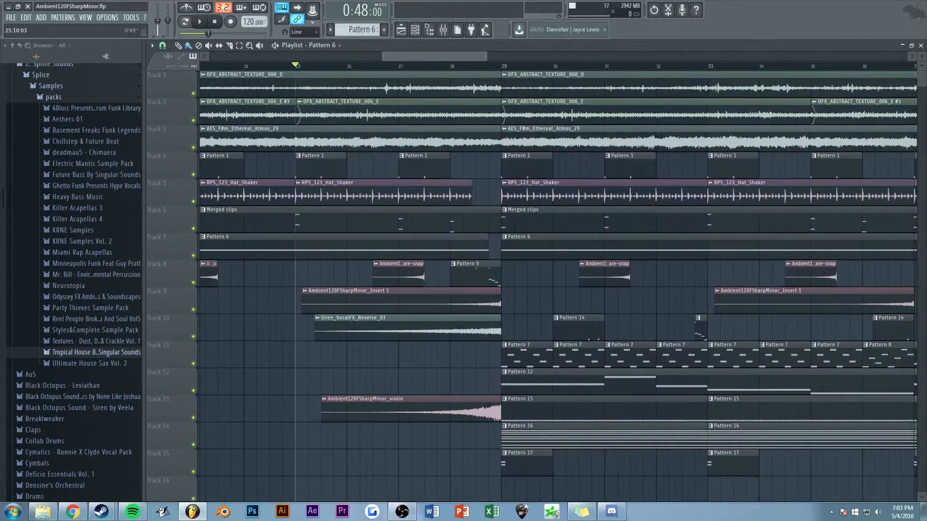
scroll(412, 54, up, 1)
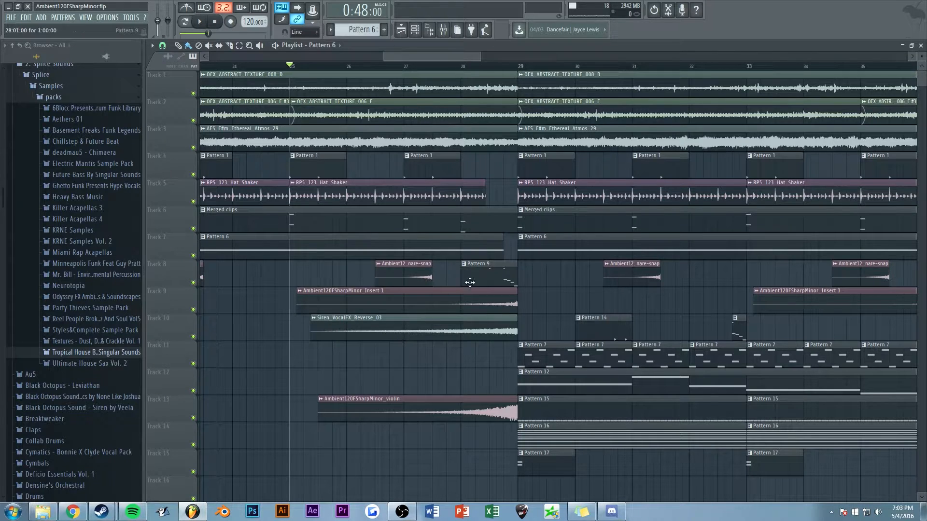
Open Pattern 9 from Track 8 in the piano roll, switch to its Superior Drummer 2 notes and play the fill
double_click(467, 408)
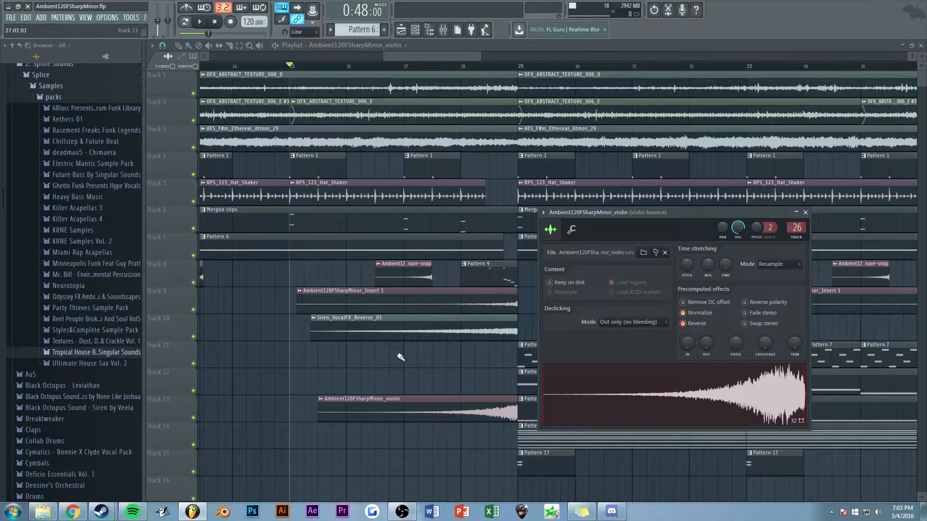
click(476, 283)
double_click(486, 285)
scroll(357, 82, up, 4)
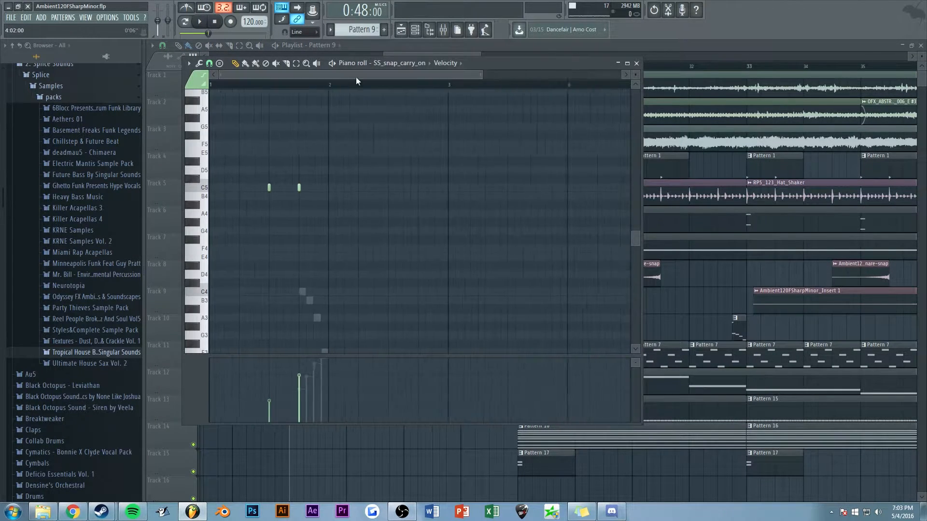
scroll(307, 192, down, 3)
double_click(309, 189)
key(space)
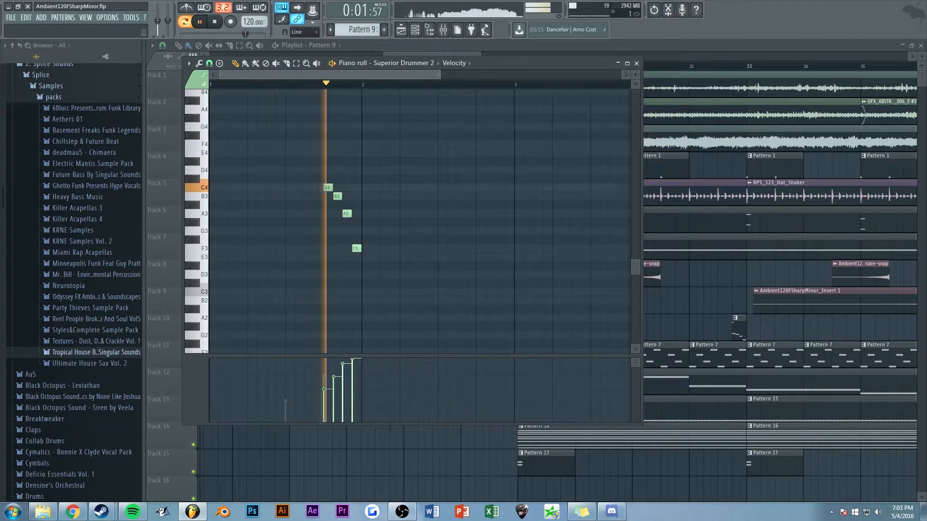
key(space)
Open Superior Drummer 2 from the channel rack and inspect Maximus on its SD mixer track, returning to the playlist when done
key(F6)
click(405, 283)
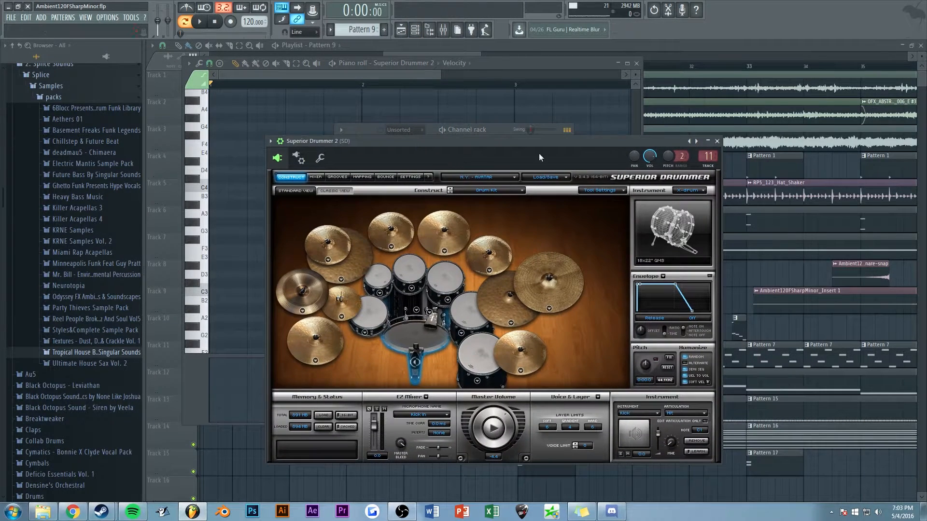
click(707, 156)
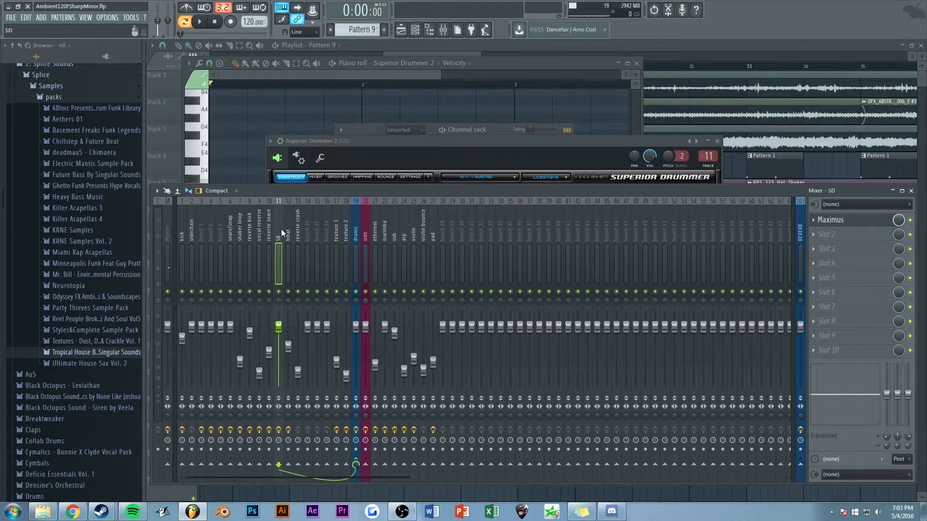
click(845, 223)
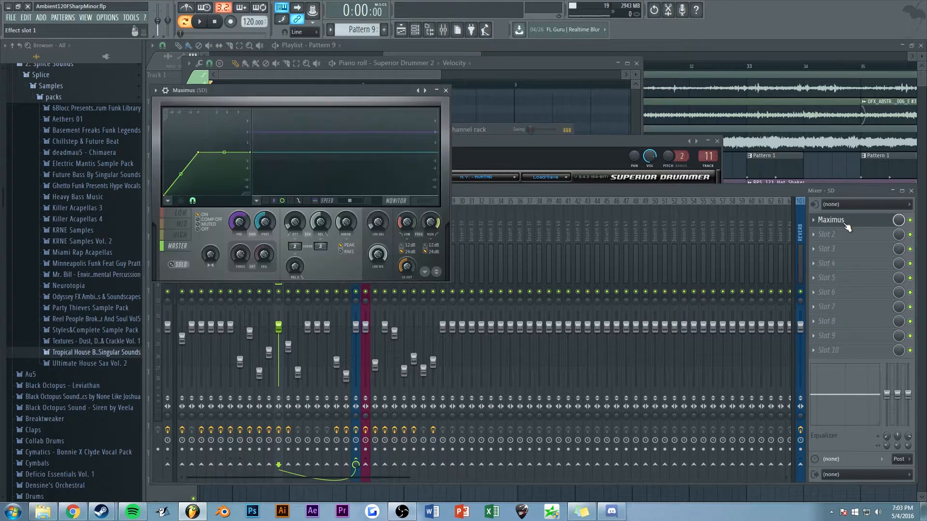
click(182, 213)
click(181, 215)
click(446, 91)
click(441, 49)
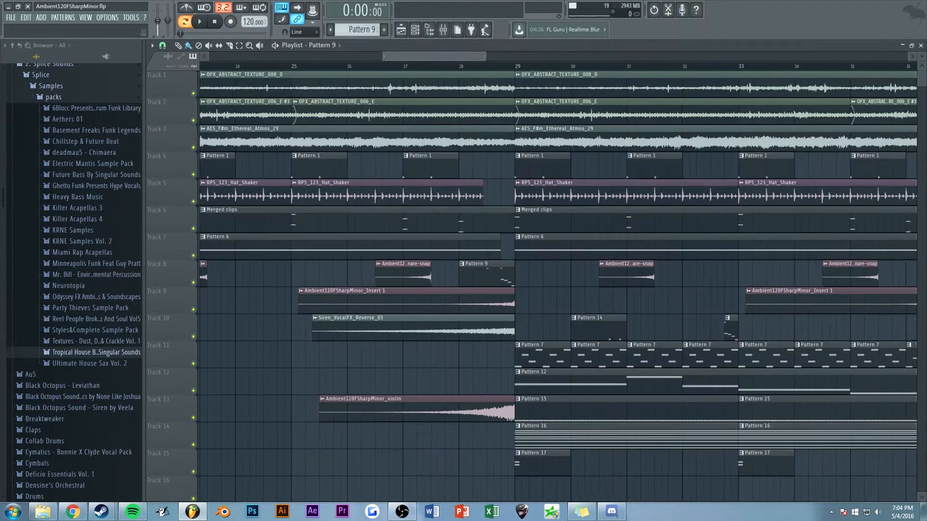
Open the sample settings of the violin clip on Track 13, examine its waveform and precomputed effects, and close them
scroll(626, 290, up, 3)
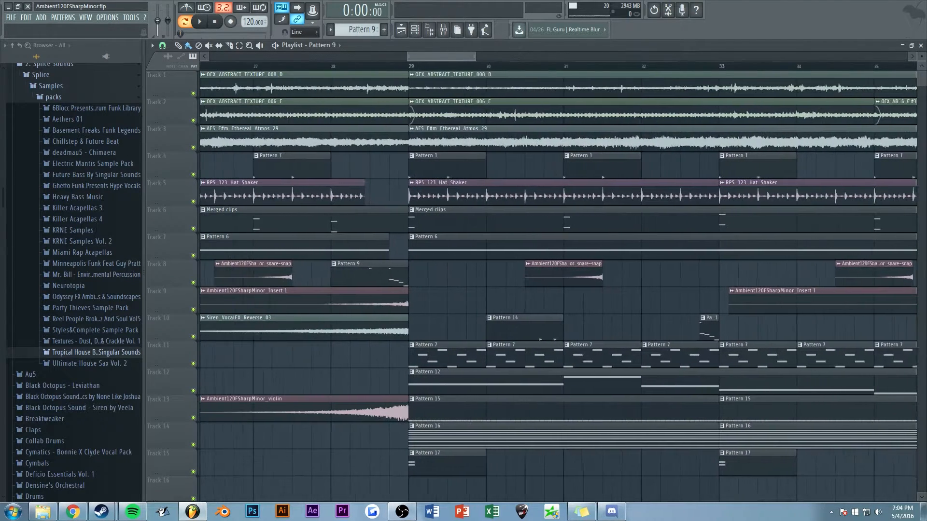
double_click(355, 409)
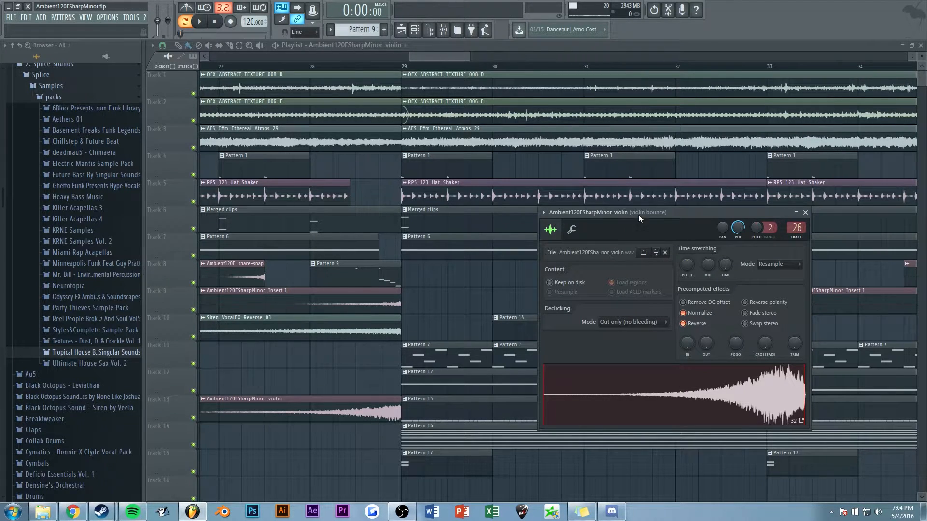
click(805, 212)
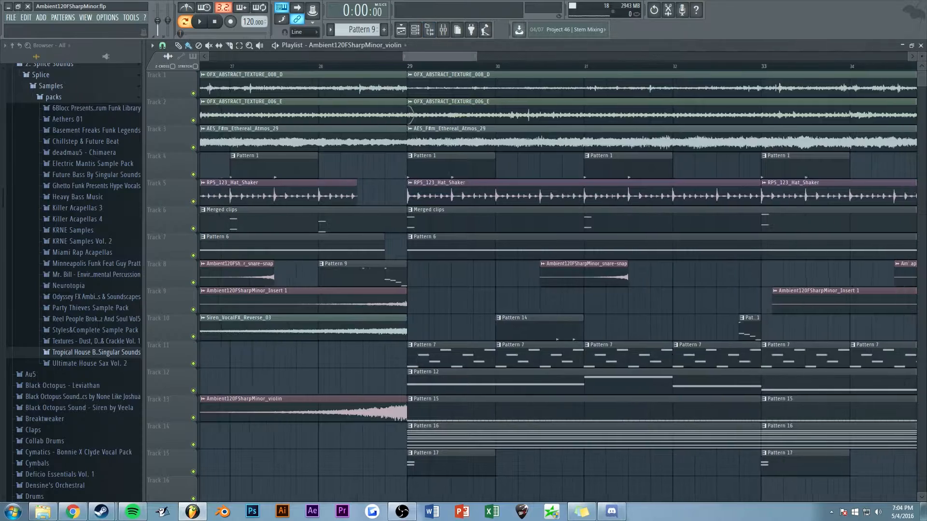
Examine the playlist arrangement around bar 29 and move the song position to bar 28
scroll(556, 284, up, 1)
scroll(453, 270, down, 4)
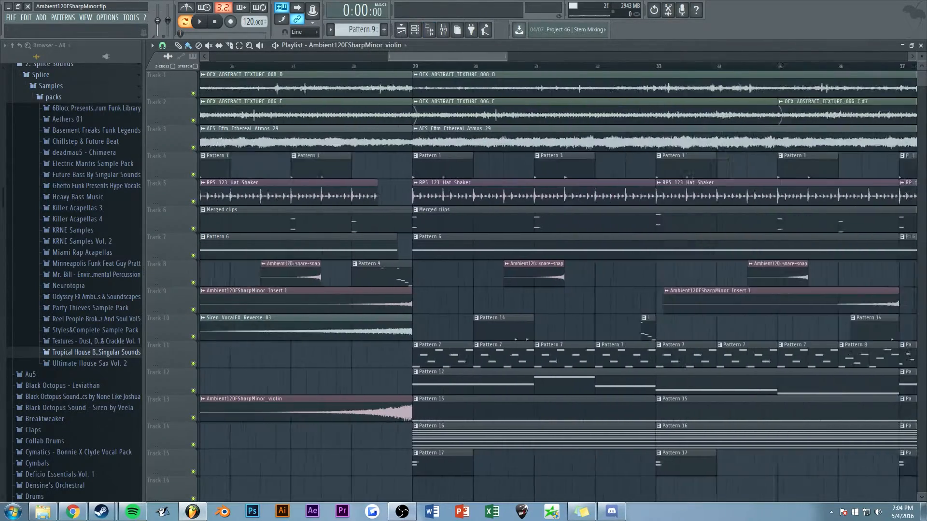
scroll(413, 57, down, 1)
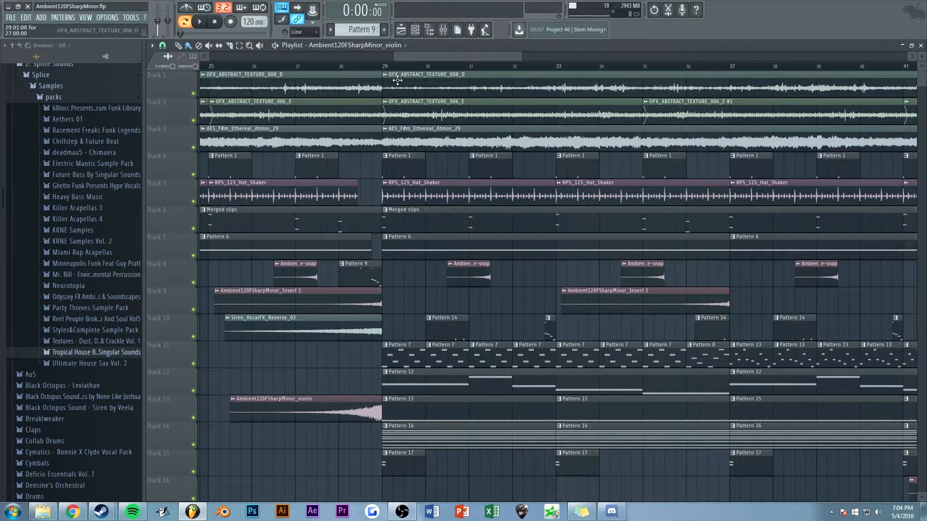
scroll(419, 57, down, 4)
scroll(419, 54, up, 5)
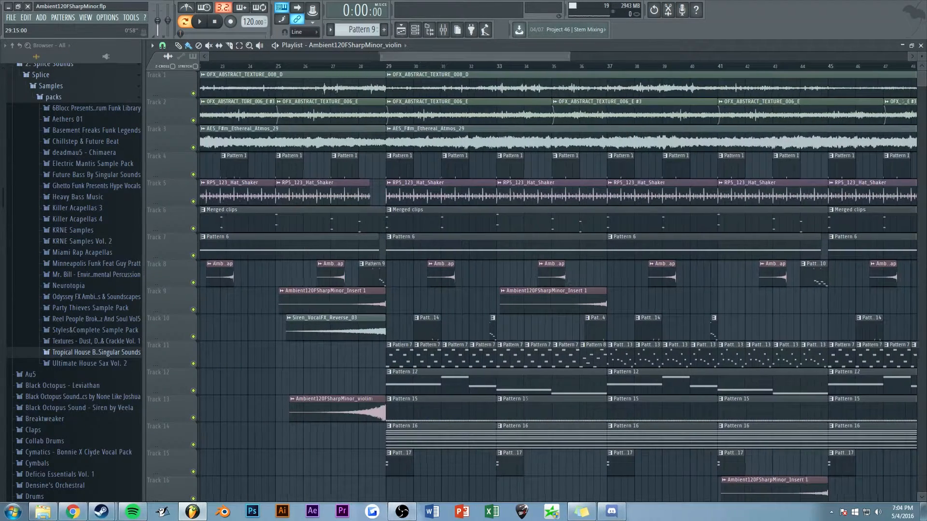
scroll(422, 52, up, 2)
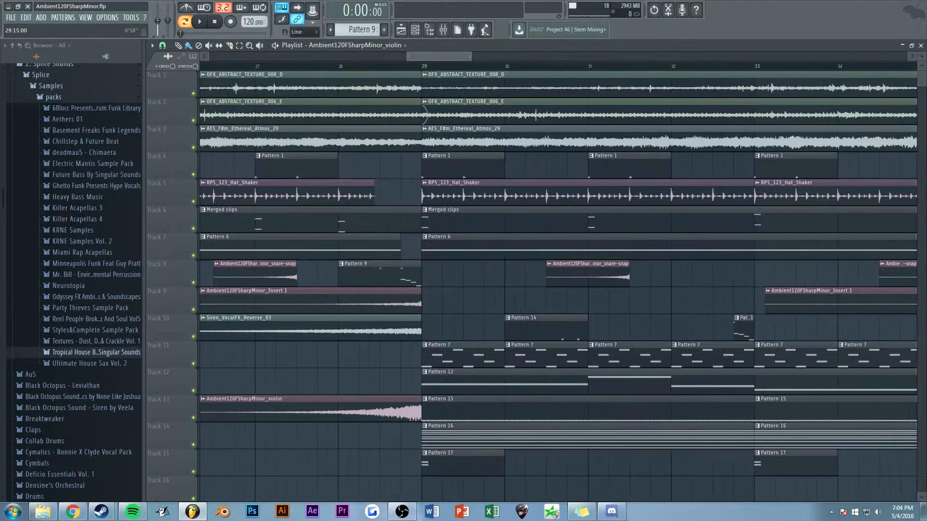
scroll(416, 54, down, 2)
click(374, 67)
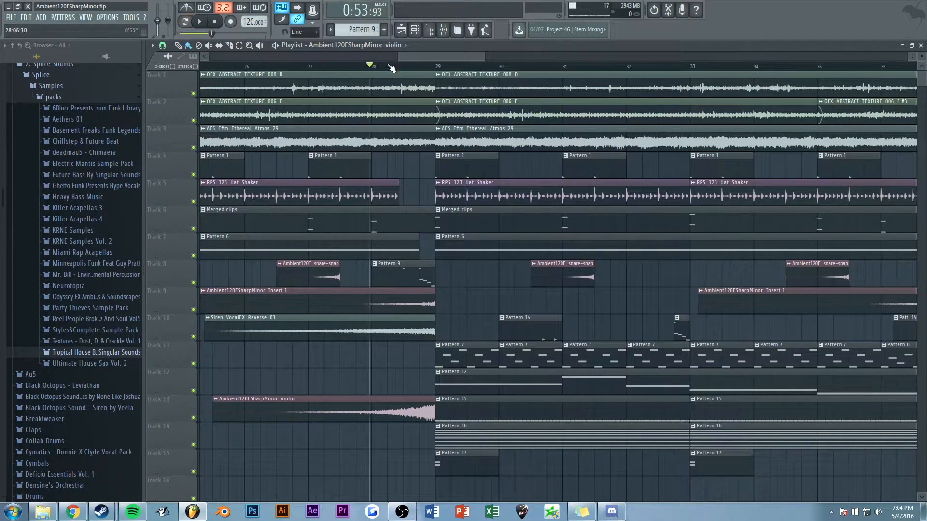
scroll(376, 67, down, 4)
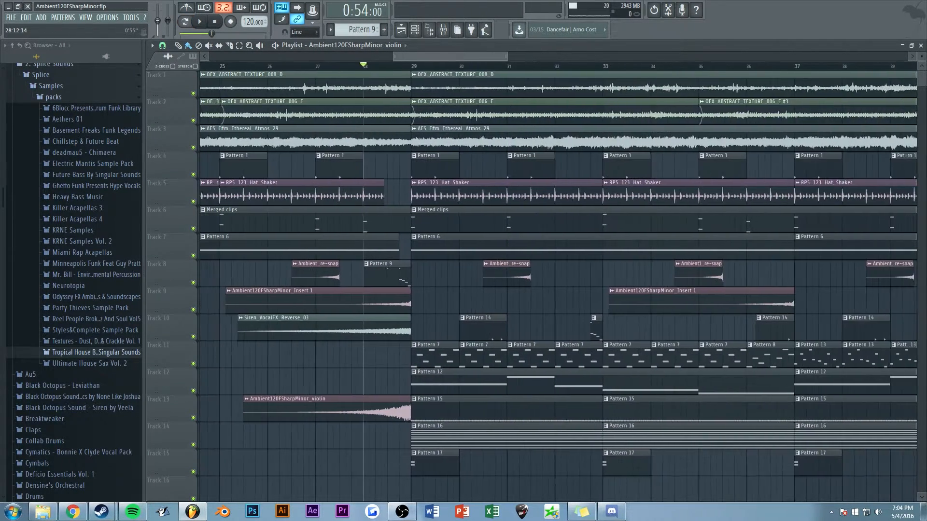
Play the arrangement from bar 28 through the entry of the new layers at bar 29 and stop playback
scroll(438, 67, up, 4)
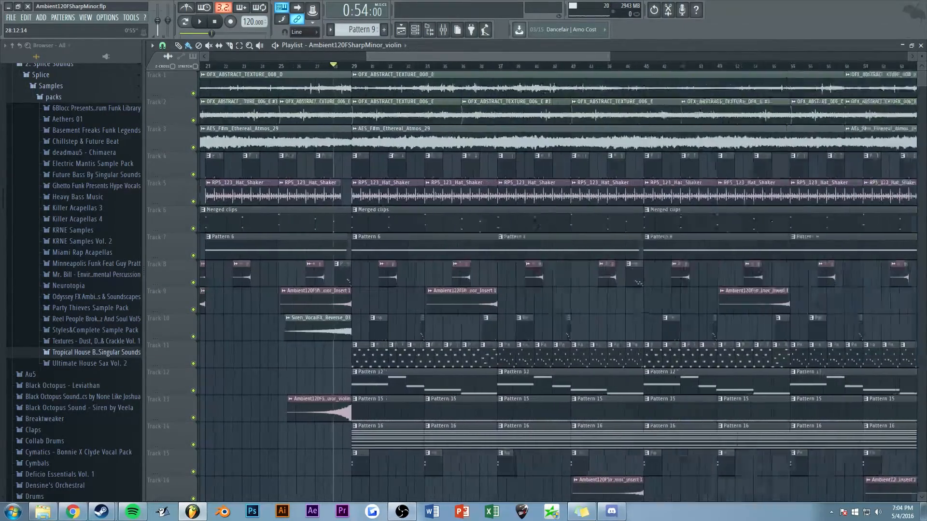
scroll(410, 294, up, 2)
key(space)
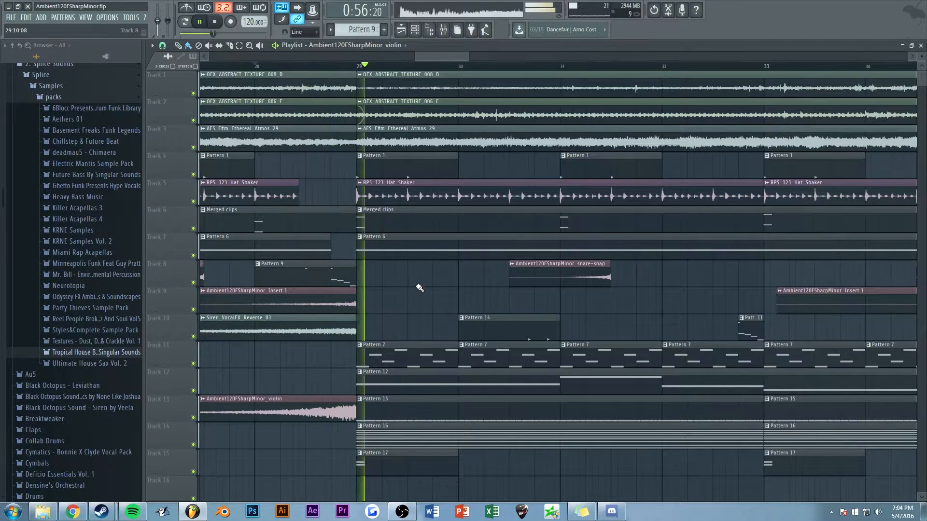
scroll(421, 289, down, 1)
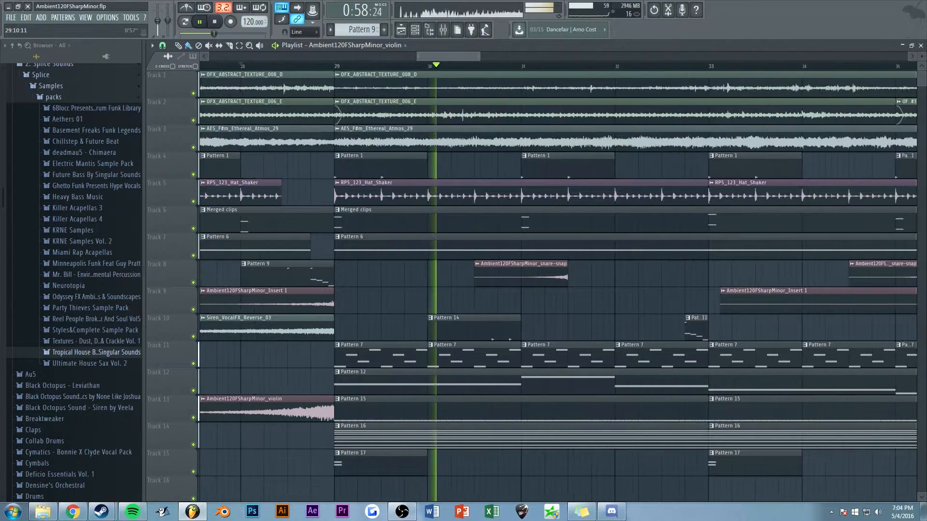
scroll(421, 288, down, 2)
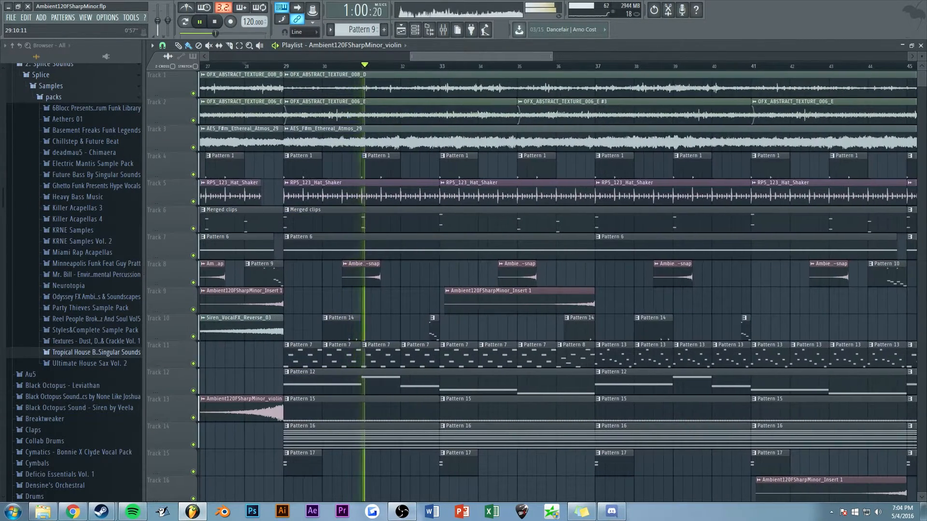
drag(583, 56, 670, 56)
key(space)
Look over the playlist tracks following the drop and move the song position to bar 29
scroll(540, 140, down, 5)
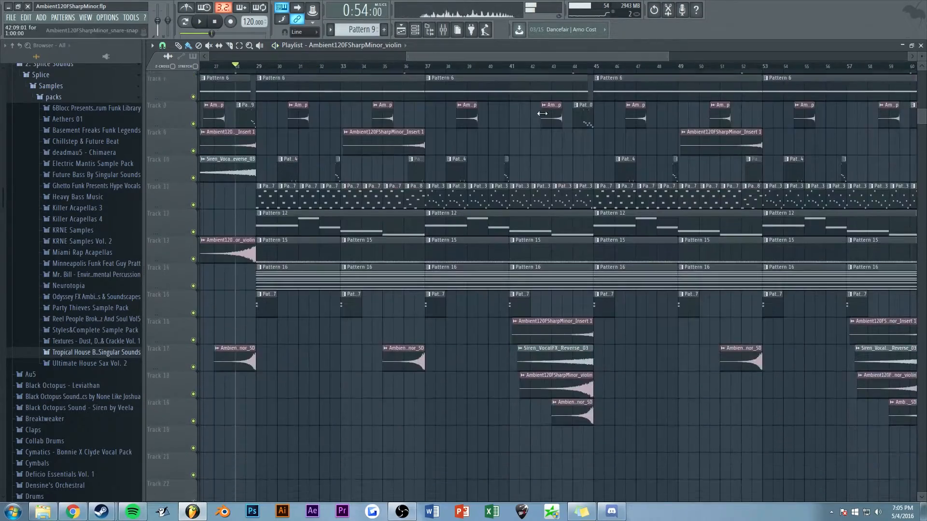
scroll(529, 158, up, 5)
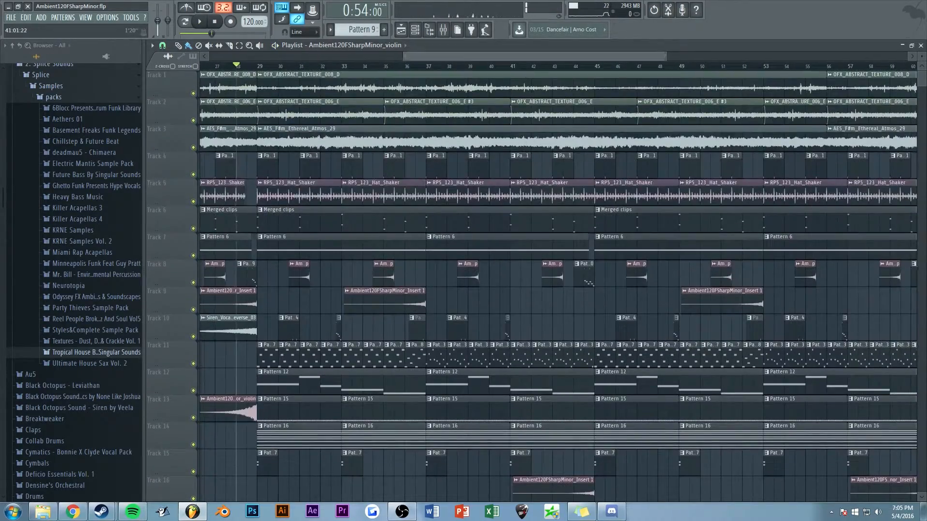
scroll(516, 153, down, 2)
scroll(365, 72, up, 9)
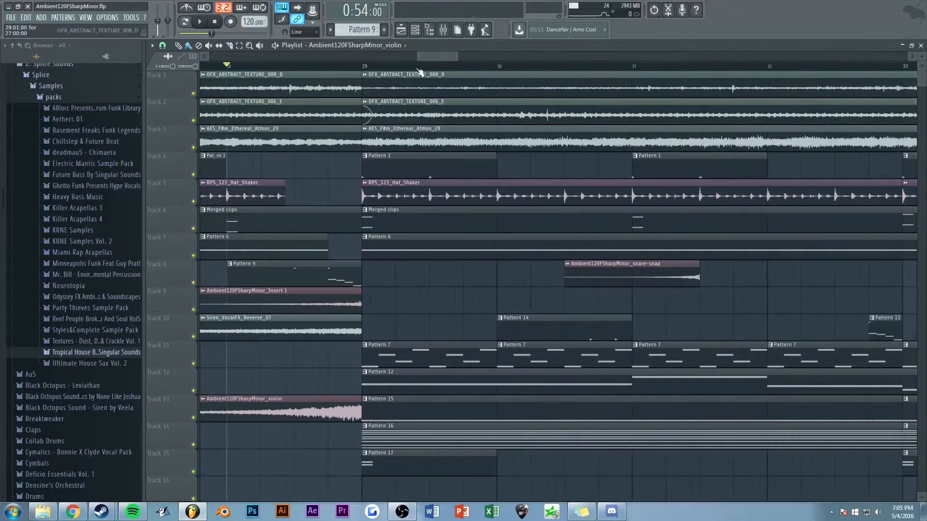
click(365, 68)
scroll(416, 116, down, 2)
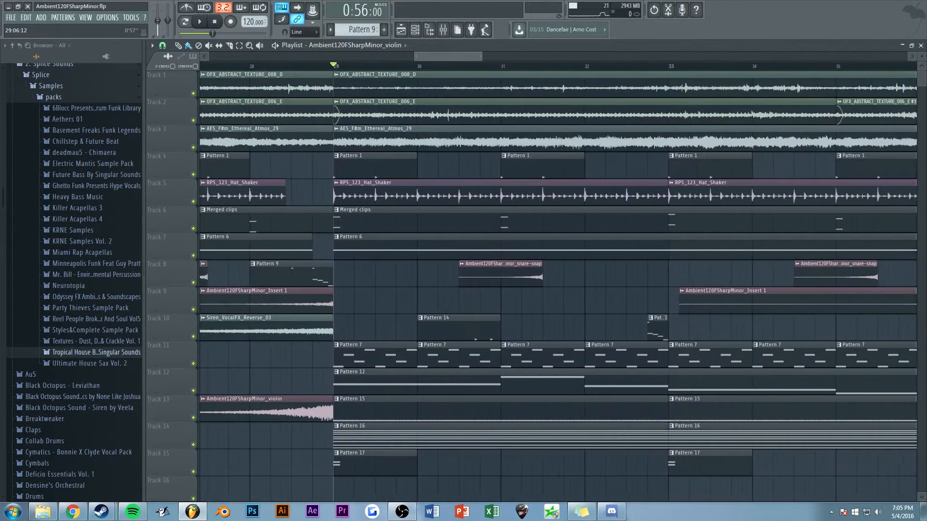
scroll(375, 200, down, 3)
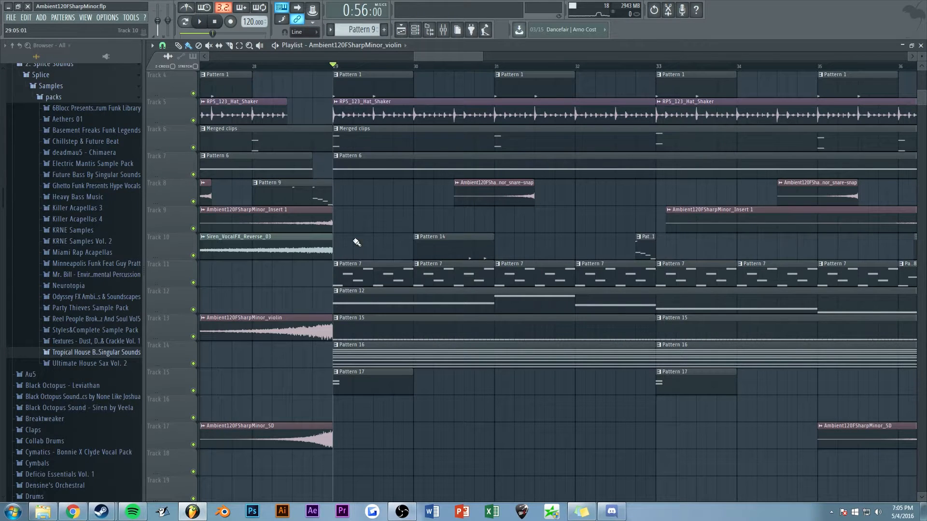
Open Pattern 17 from Track 15 in the piano roll, audition its Superior Drummer 2 notes, and close it
double_click(363, 372)
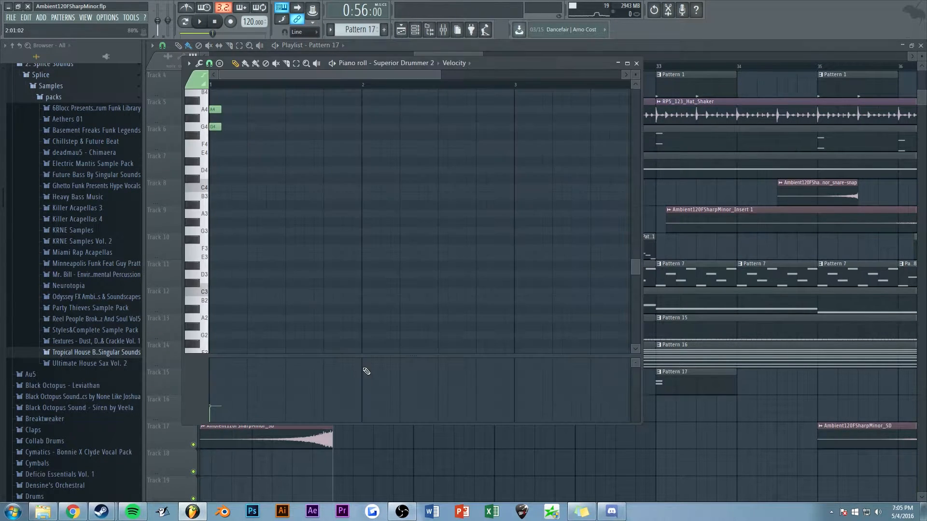
key(space)
key(space)
click(636, 63)
click(450, 58)
Open Pattern 7 from Track 11 in the piano roll, play its Harmor arpeggio, and close it
scroll(449, 55, up, 2)
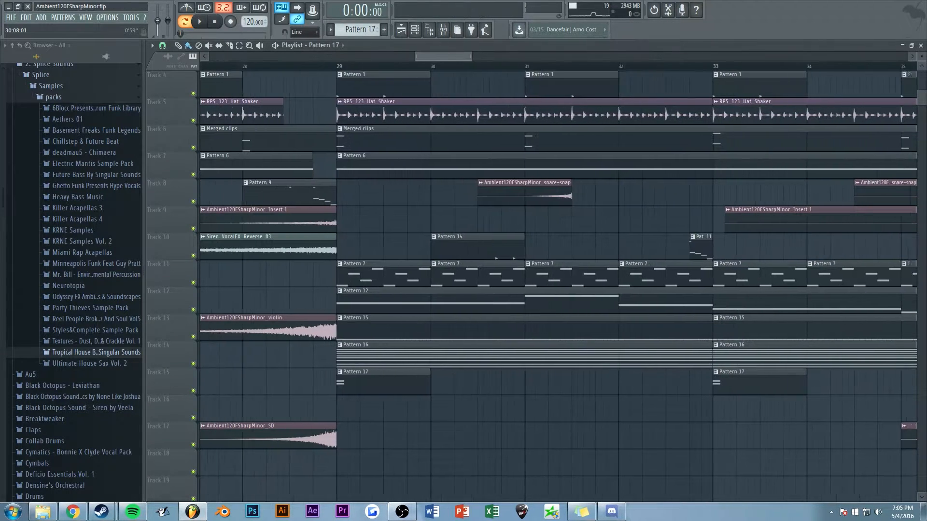
scroll(449, 54, up, 2)
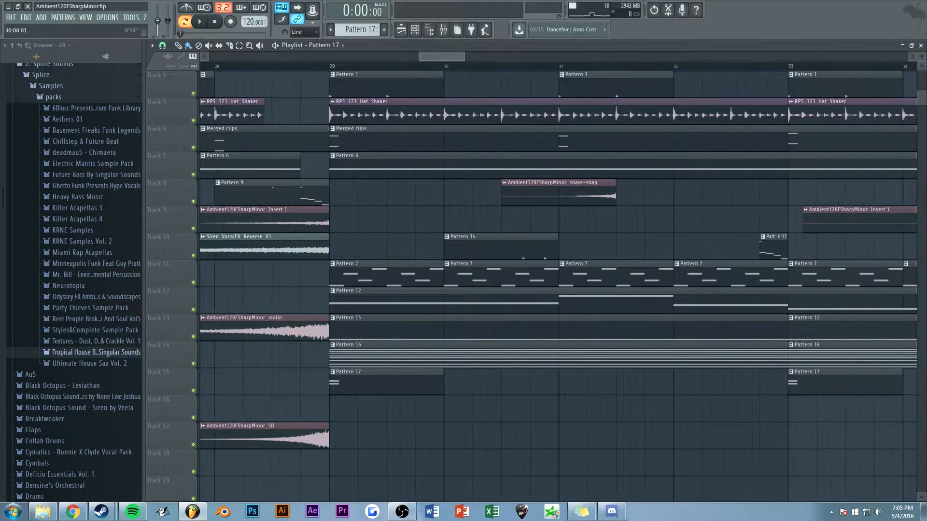
double_click(346, 279)
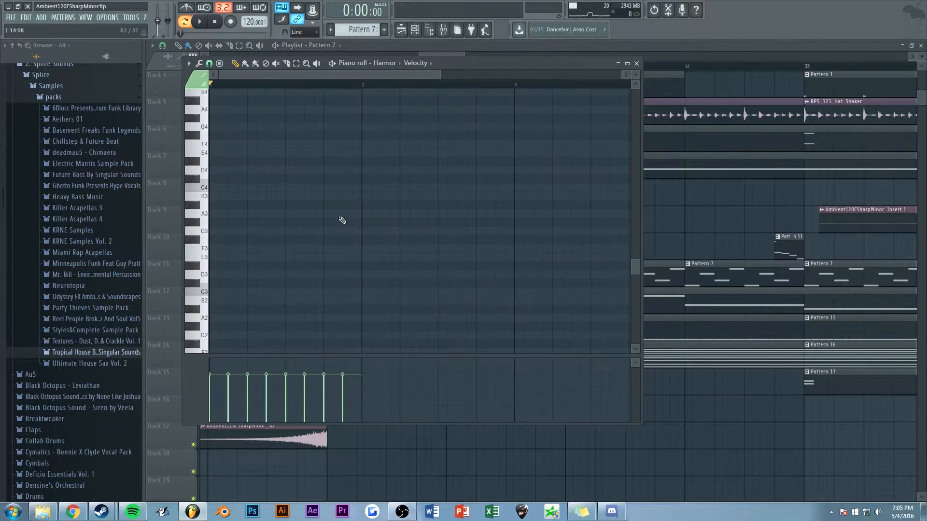
scroll(285, 197, up, 3)
key(space)
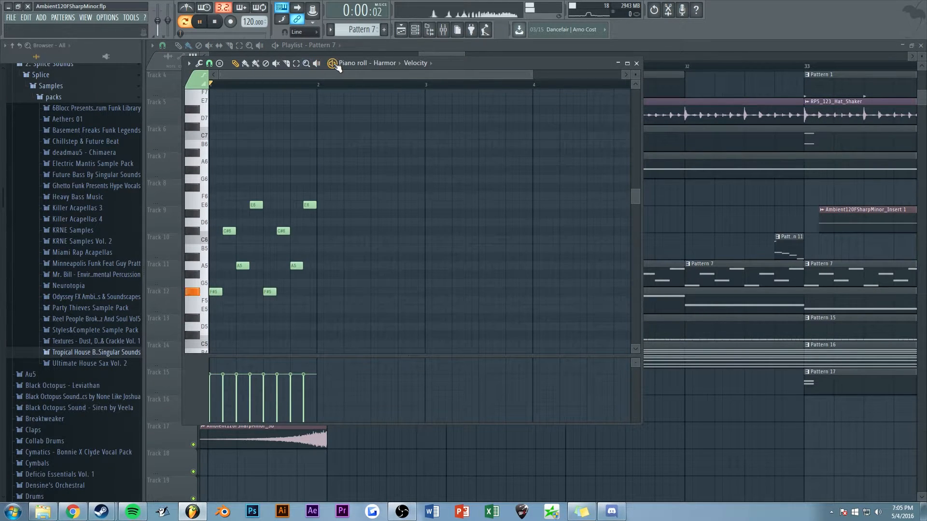
scroll(333, 74, up, 2)
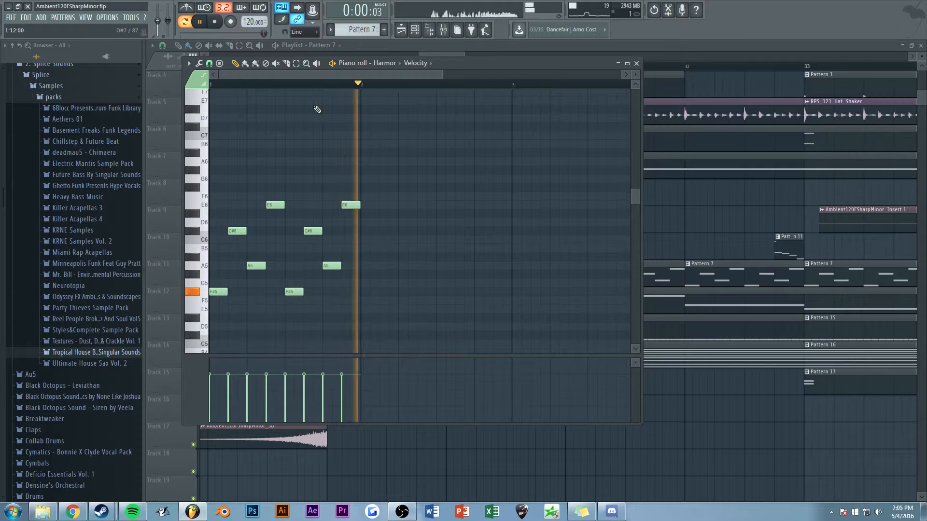
key(space)
click(637, 63)
Open the Harmor arp instrument and inspect its pluck shape envelope, effects section, and list of articulation targets
click(406, 269)
drag(410, 115, 424, 86)
click(607, 285)
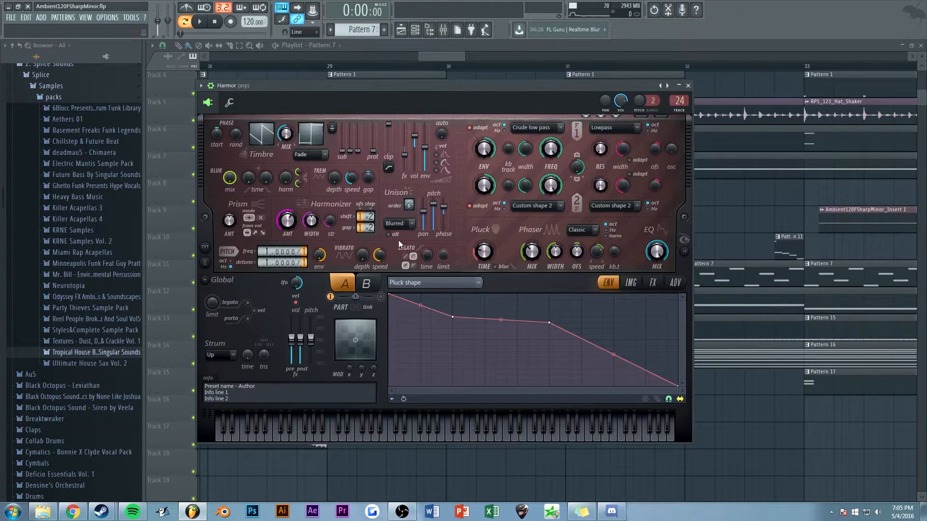
click(651, 284)
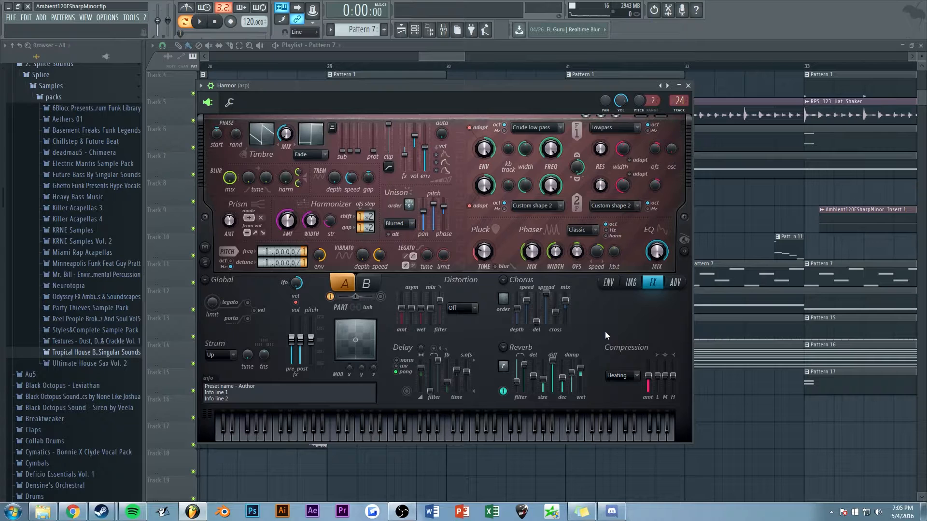
click(609, 283)
click(424, 283)
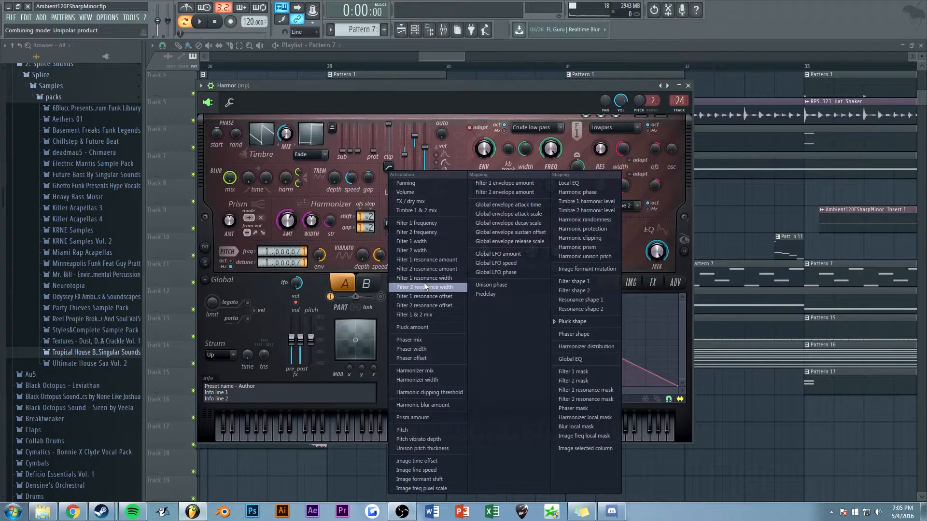
click(503, 244)
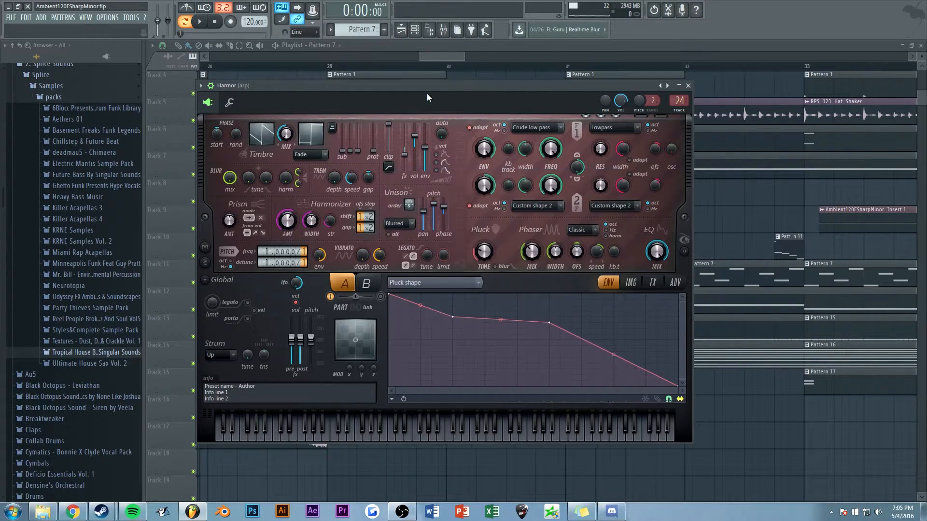
Inspect Fruity parametric EQ 2 and Fruity WaveShaper on the arp mixer track, closing them and Harmor when done
click(443, 30)
click(849, 223)
click(848, 223)
click(848, 222)
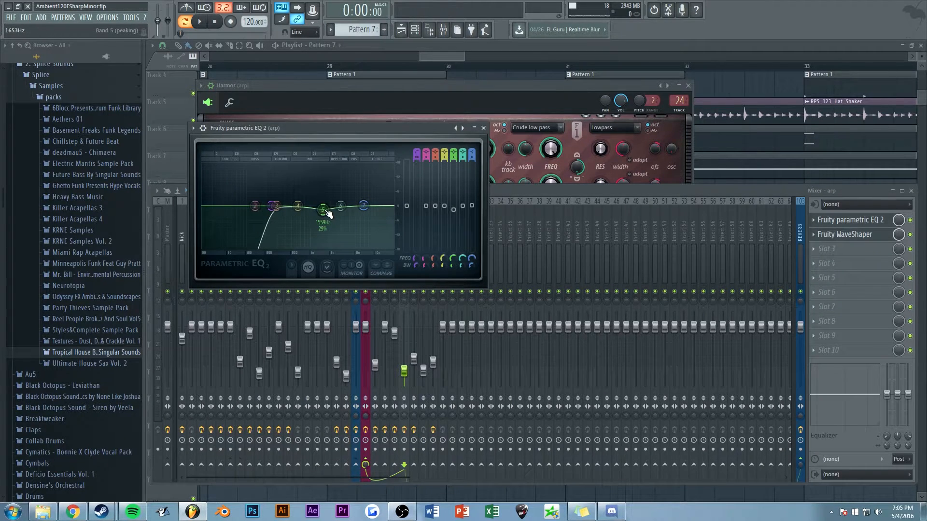
click(848, 235)
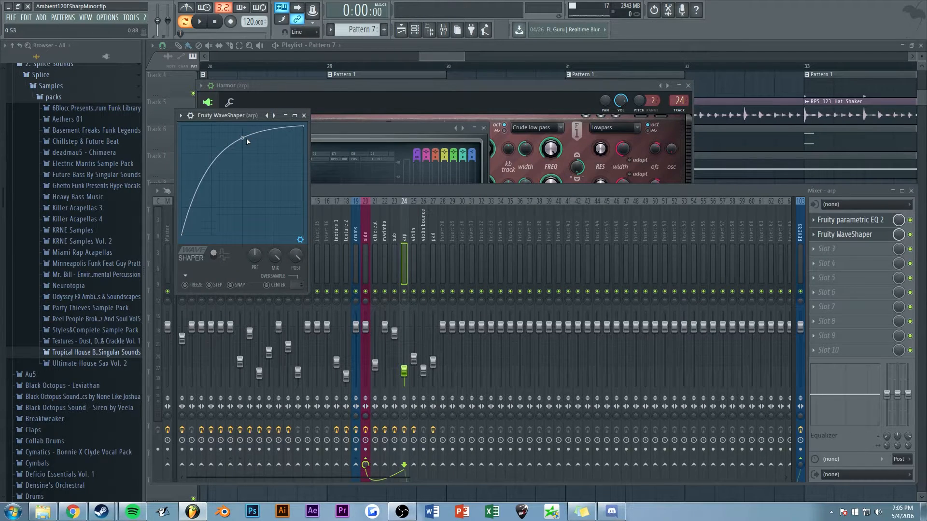
click(304, 117)
click(483, 128)
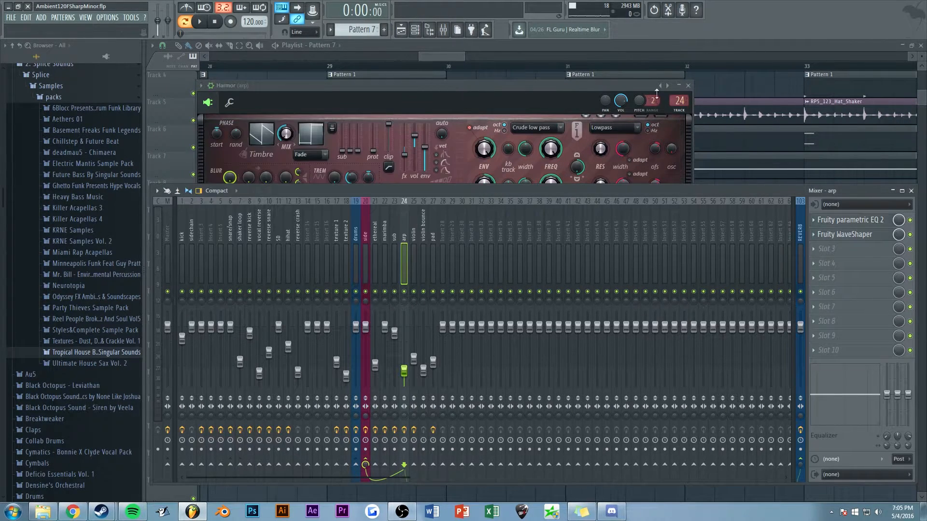
click(586, 89)
click(688, 86)
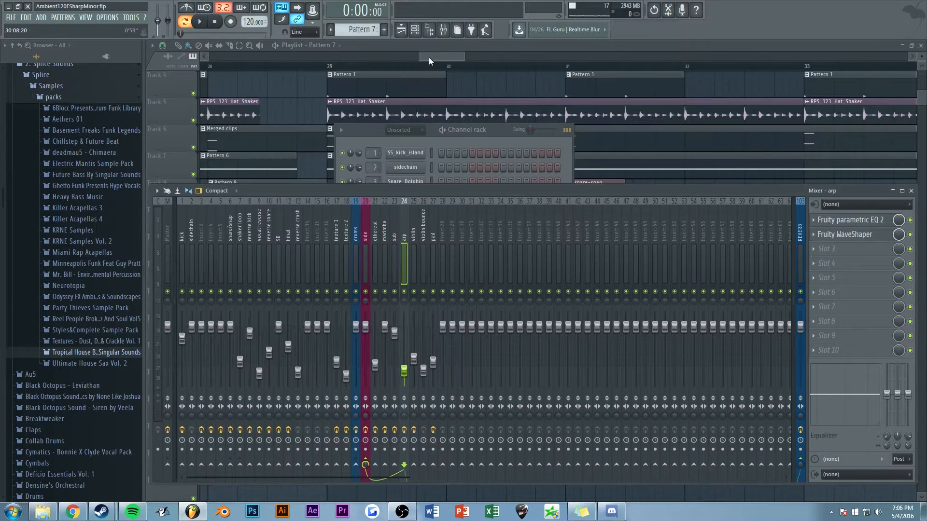
Open Pattern 12 from Track 12 in the piano roll, review its long violin notes, and close it
click(424, 56)
scroll(363, 301, down, 5)
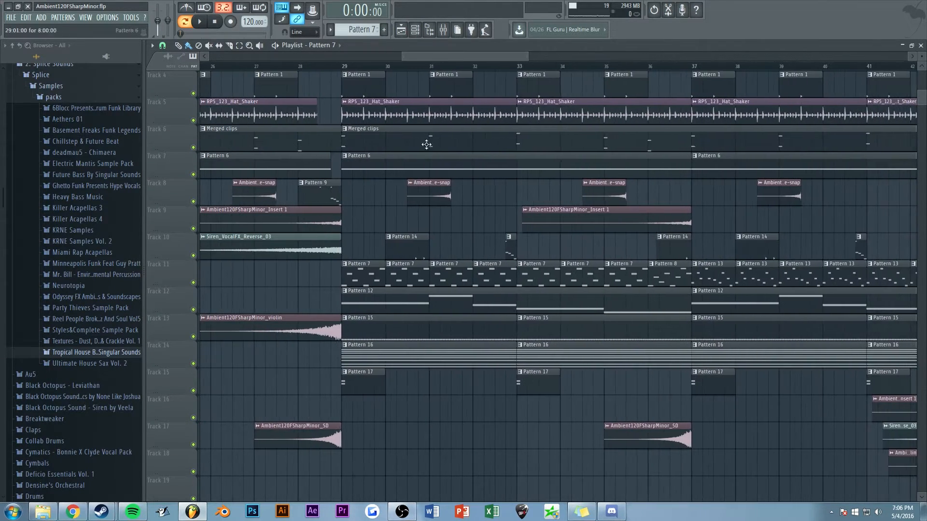
double_click(364, 301)
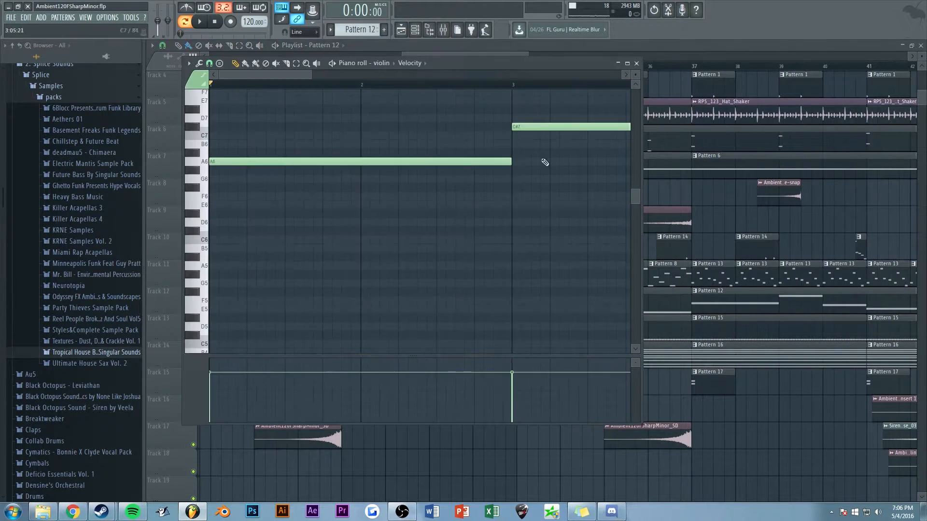
drag(306, 74, 463, 74)
click(636, 64)
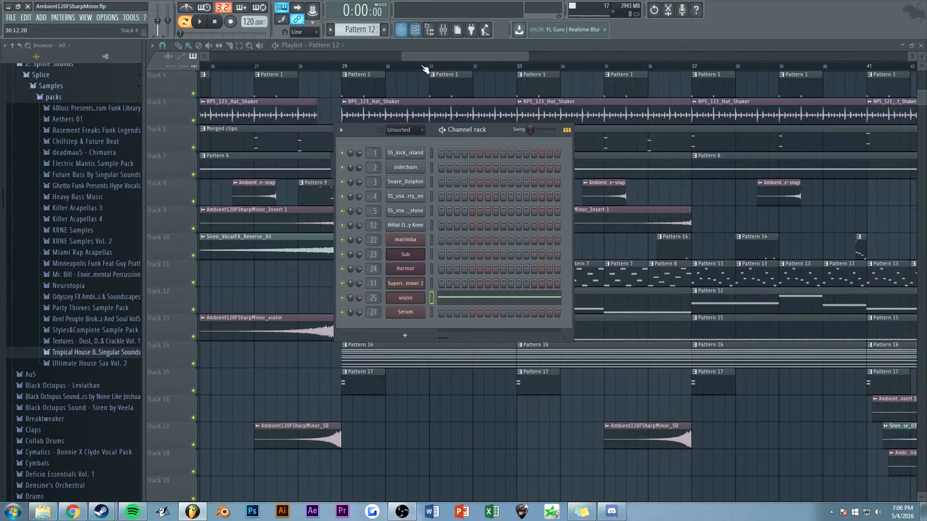
Inspect the violin channel's EastWest Symphonic Orchestra instrument, and open Guitar Rig 5 on the violin mixer track
click(412, 299)
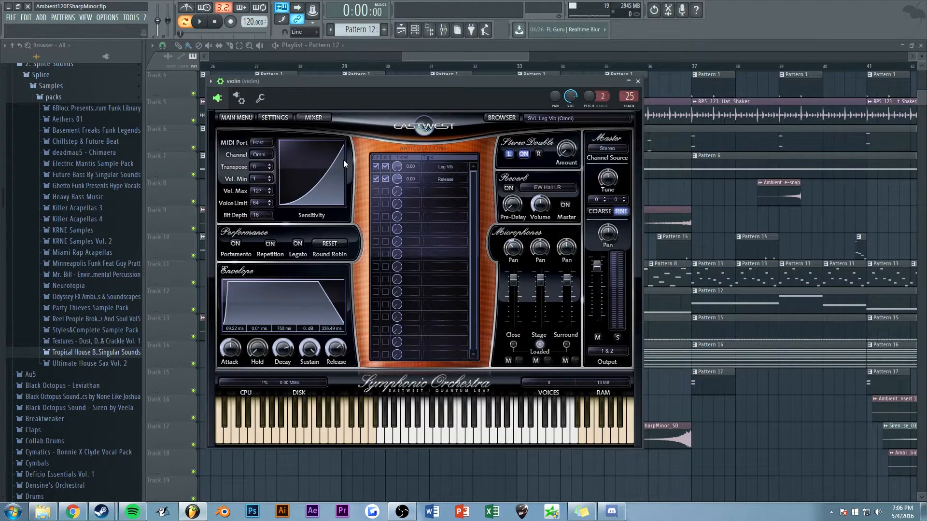
click(638, 81)
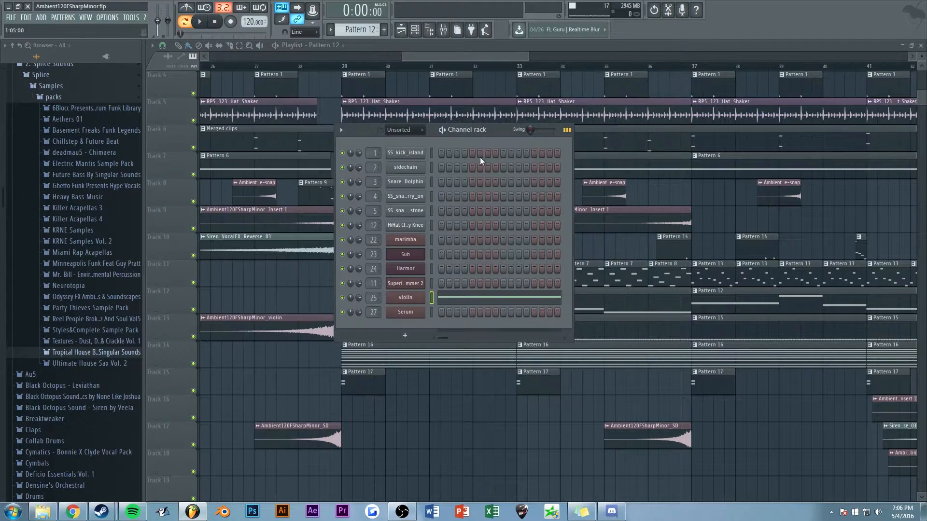
click(458, 29)
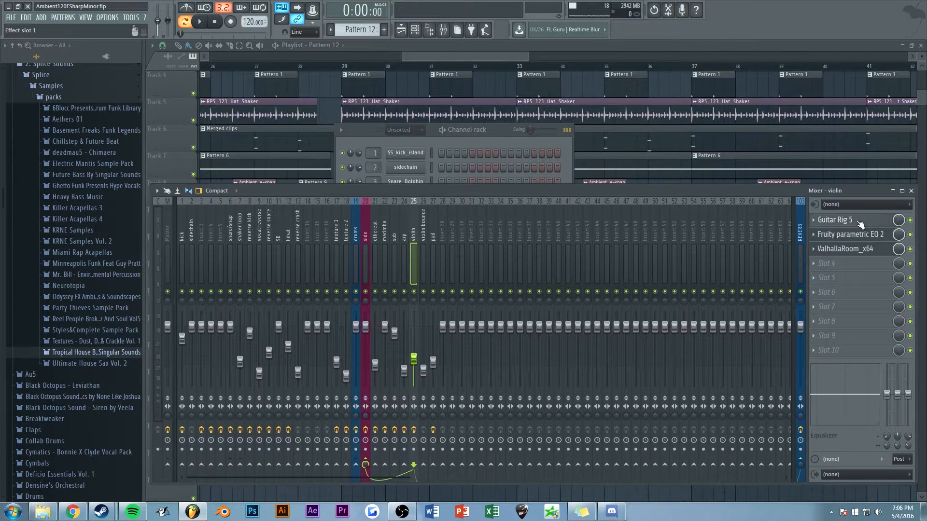
click(816, 221)
drag(481, 69, 441, 69)
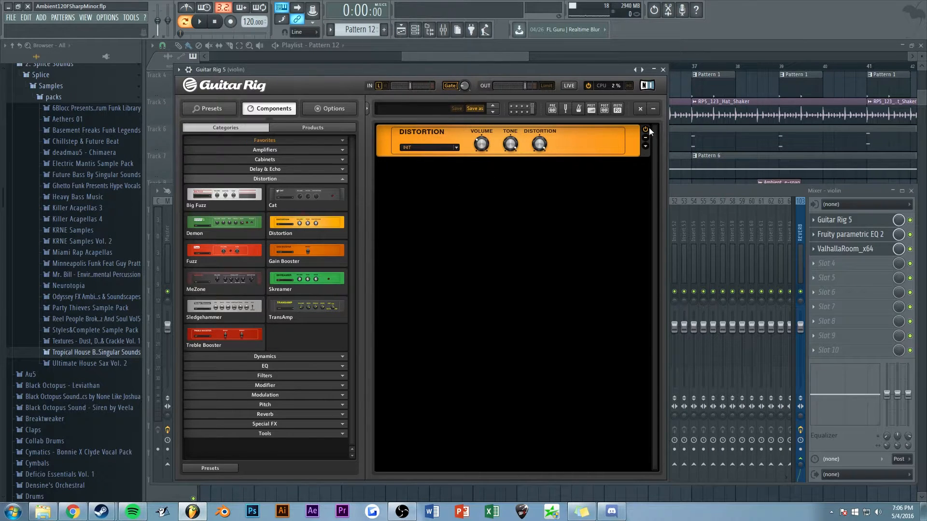
Compare the violin with and without Guitar Rig's Distortion by auditioning F5, leaving the module enabled
key(v)
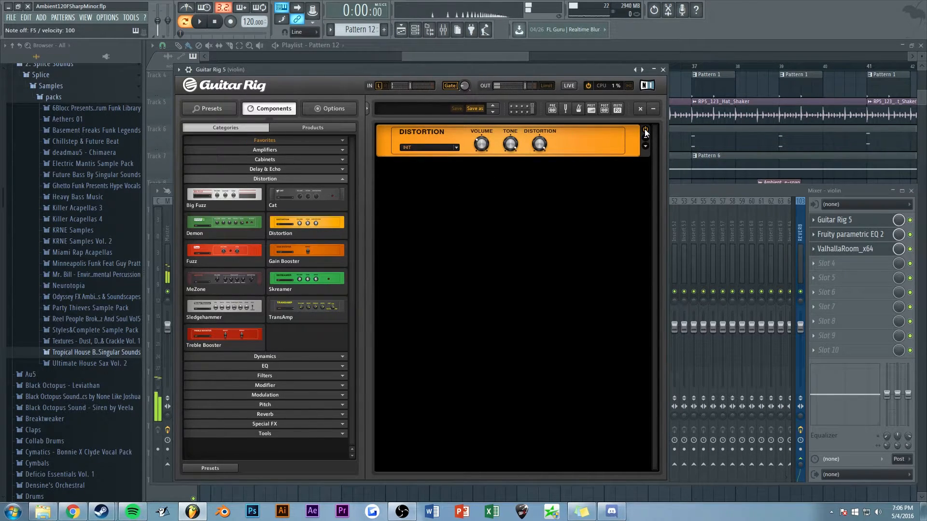
key(v)
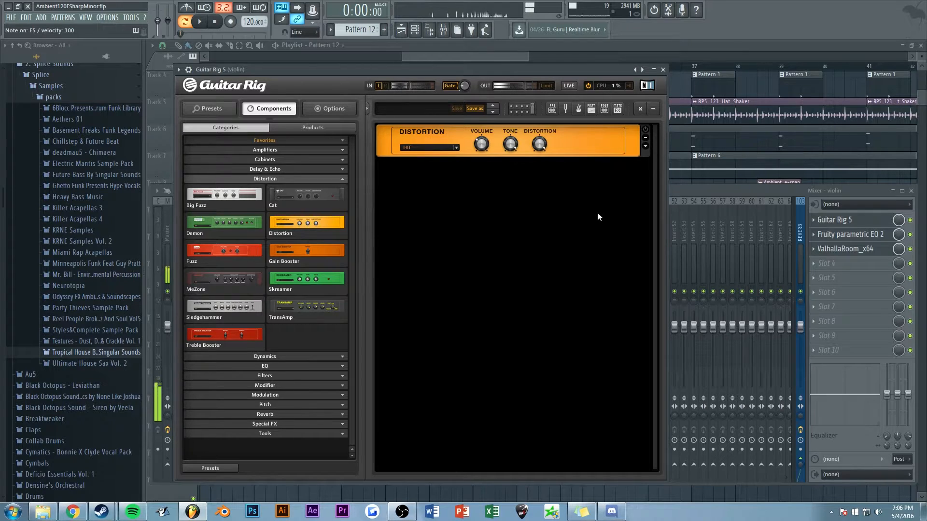
click(646, 129)
key(v)
Inspect the violin mixer track's Fruity parametric EQ 2 curve and ValhallaRoom reverb settings
click(676, 190)
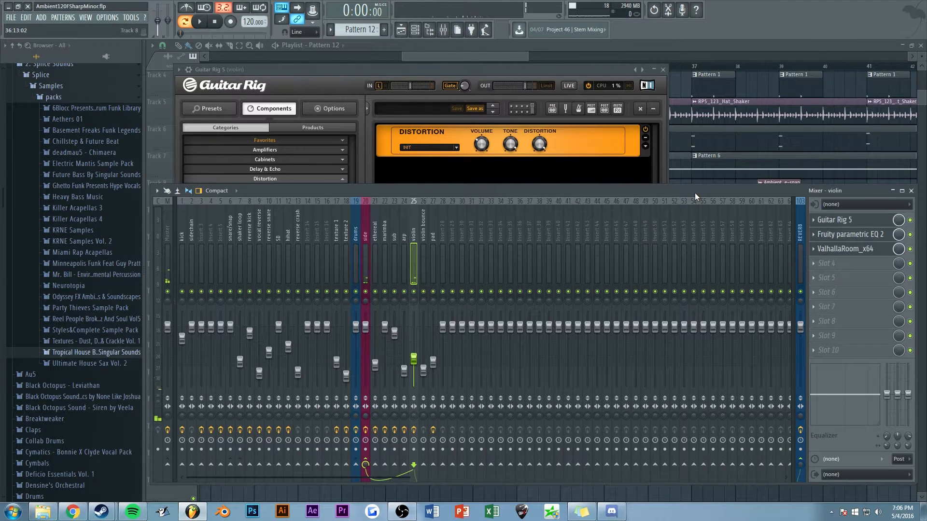
click(856, 235)
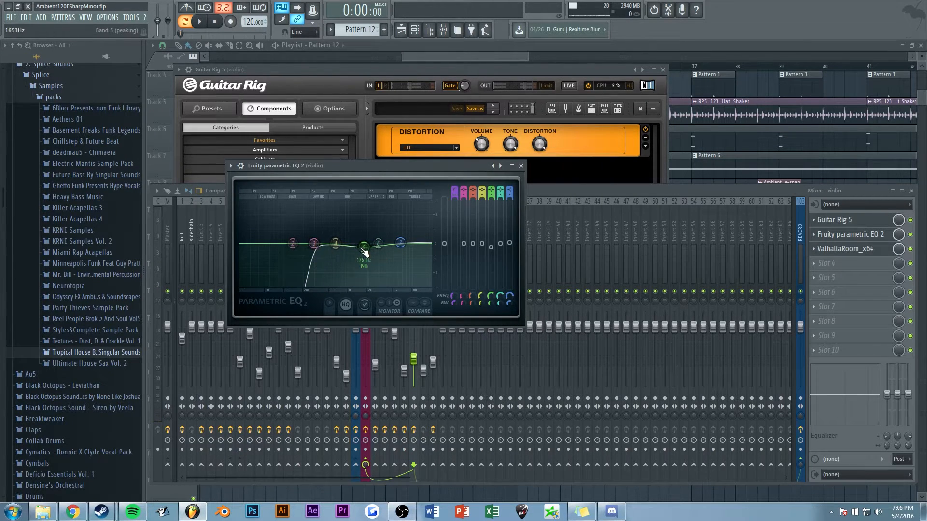
click(848, 255)
click(848, 254)
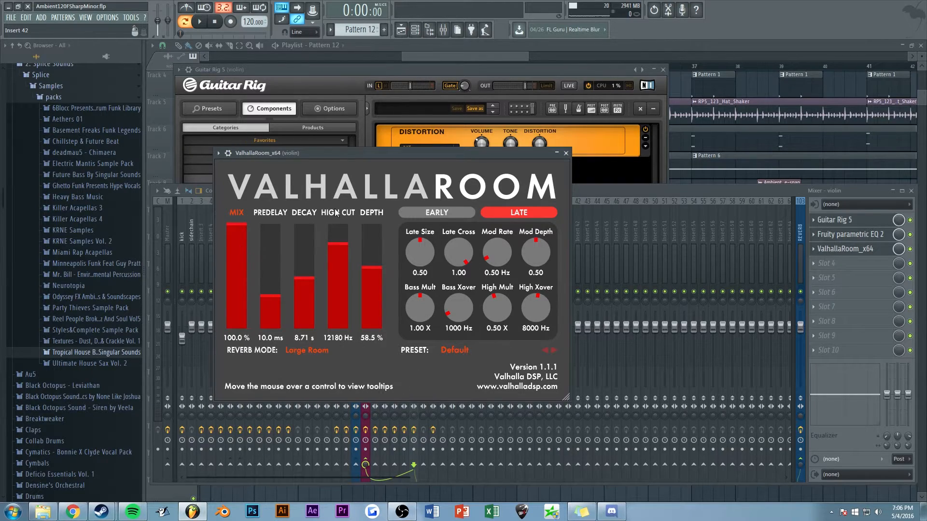
Close the violin's ValhallaRoom and the mixer, and return to the playlist section around bar 29
click(568, 153)
click(151, 43)
scroll(526, 284, down, 3)
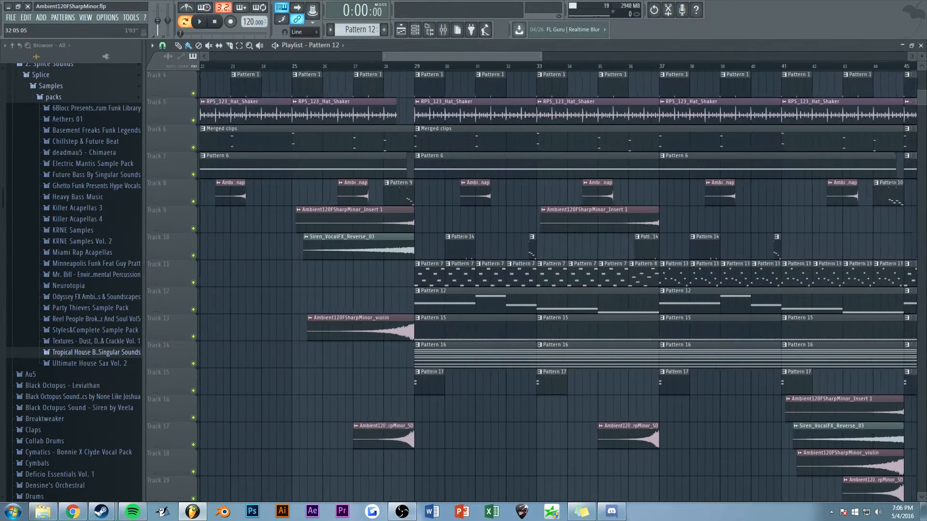
scroll(512, 285, up, 3)
scroll(512, 285, down, 4)
scroll(464, 86, up, 5)
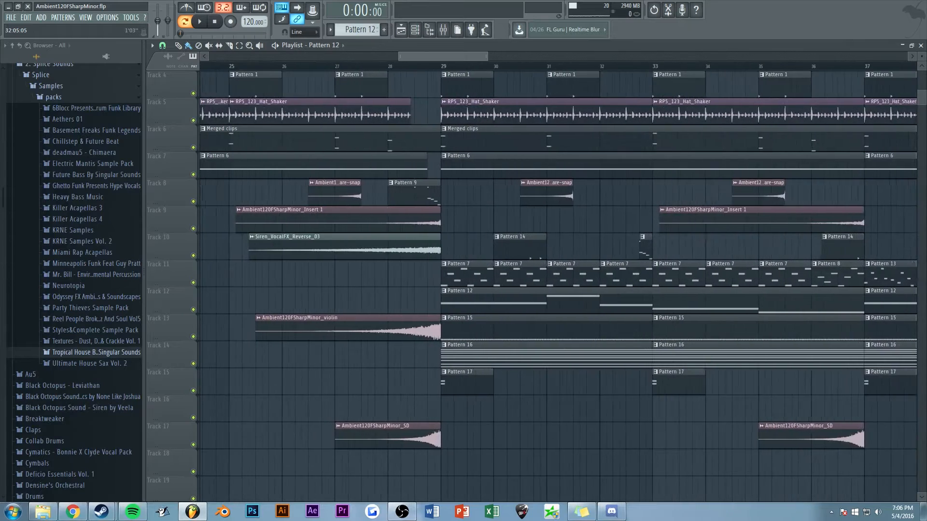
Open Pattern 15 from Track 13 in the piano roll and audition its closed hi-hat notes
double_click(449, 335)
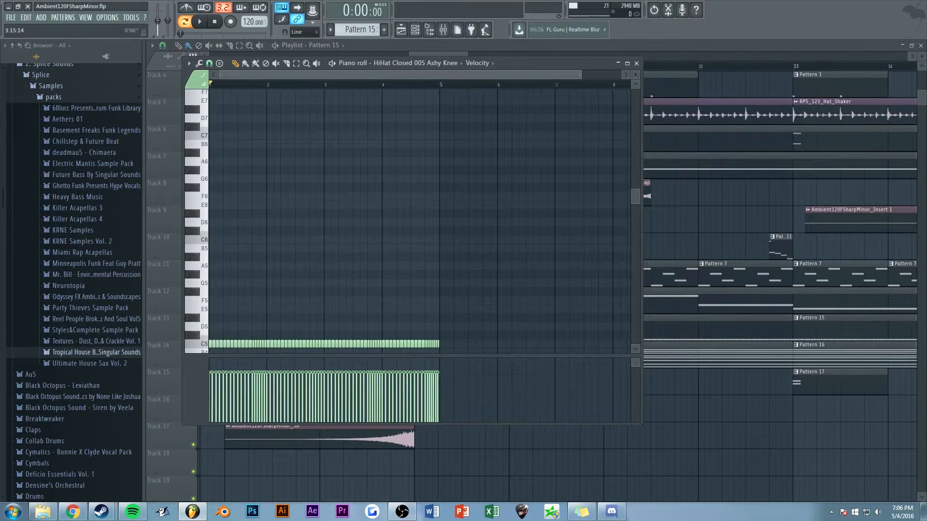
scroll(359, 75, up, 3)
click(332, 63)
scroll(351, 210, down, 4)
scroll(350, 209, up, 2)
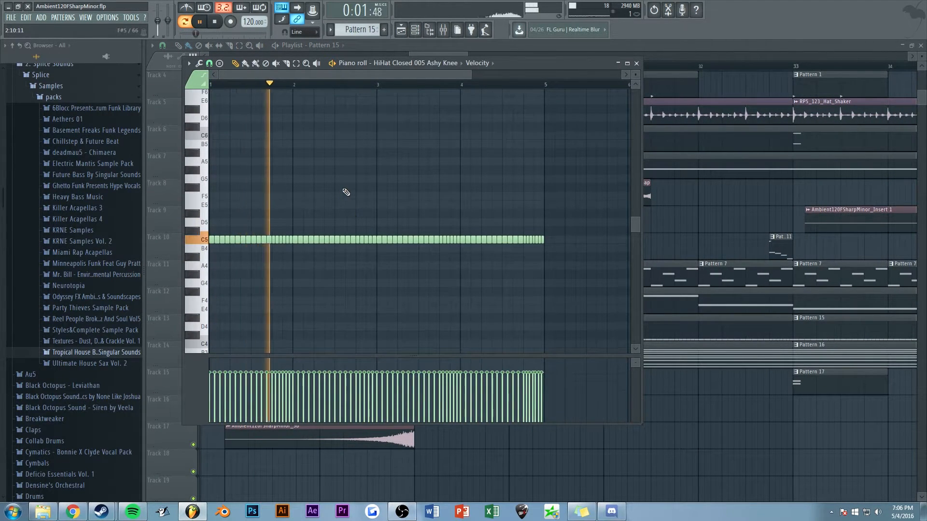
scroll(327, 72, up, 3)
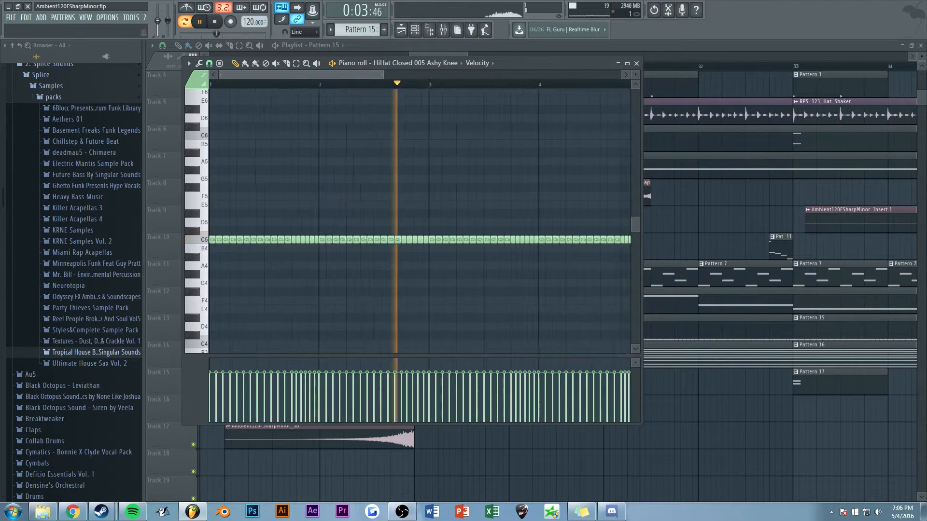
Display the hi-hat notes' pan values and audition the panned roll at the end of bar 1
click(317, 63)
click(479, 63)
click(493, 83)
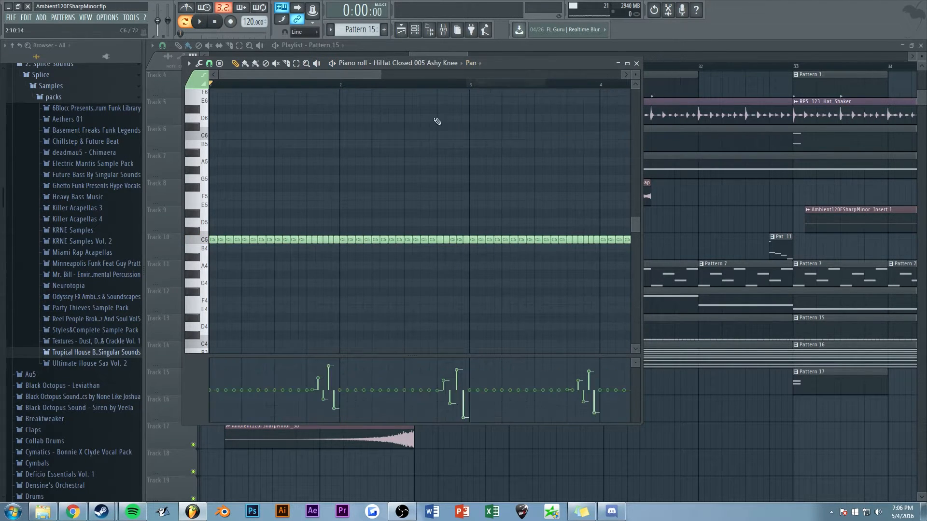
scroll(324, 80, up, 2)
click(347, 85)
key(space)
key(space)
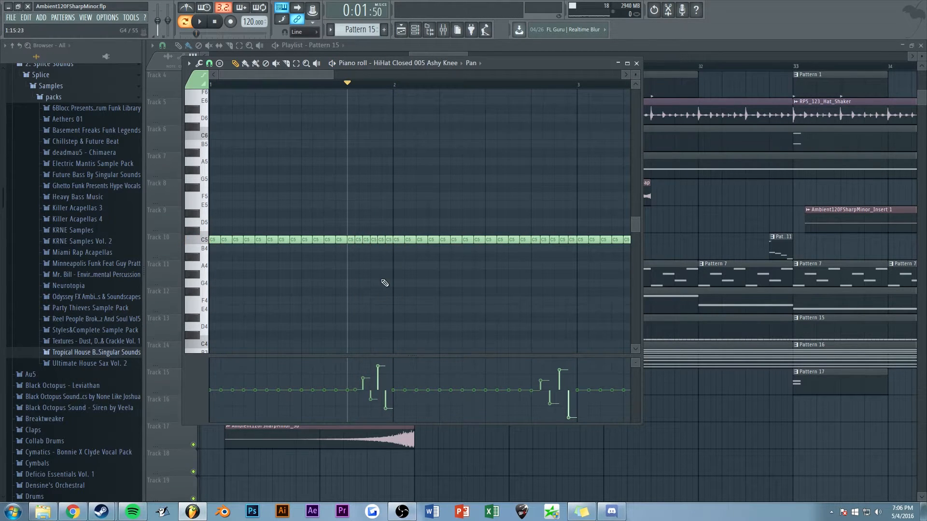
Audition the panned hi-hat roll at the end of bar 4, and close the piano roll
drag(299, 73, 427, 73)
scroll(419, 75, up, 1)
click(262, 84)
key(space)
scroll(425, 75, up, 1)
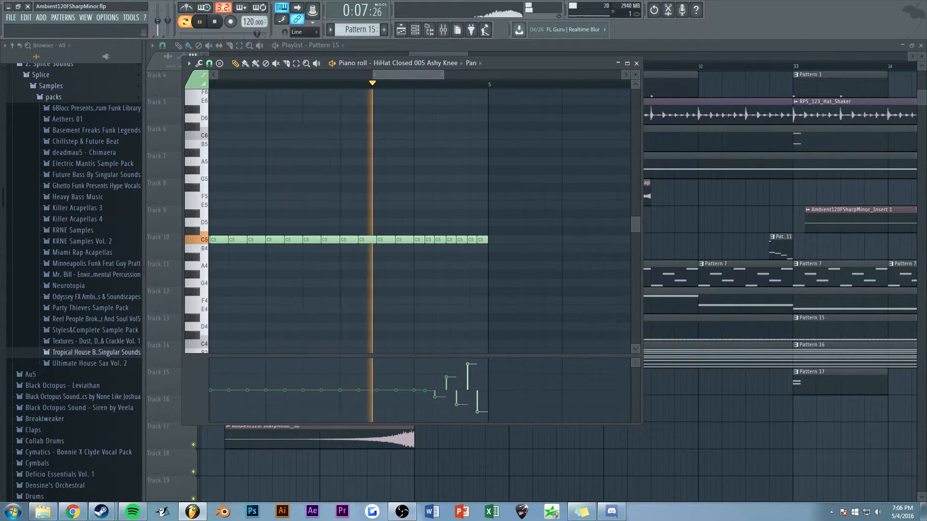
key(space)
scroll(425, 74, down, 4)
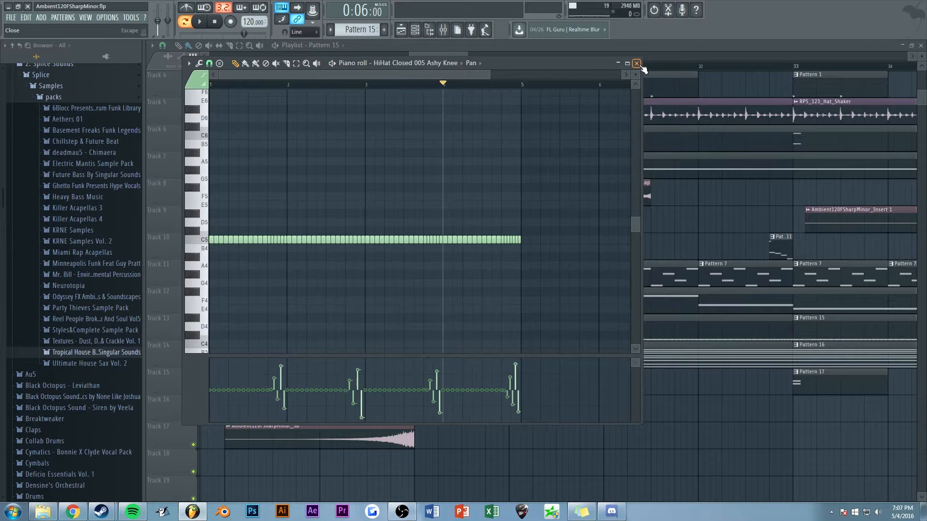
click(636, 63)
Open Pattern 16 from Track 14 in the piano roll and audition its sustained Serum chord
scroll(420, 213, up, 3)
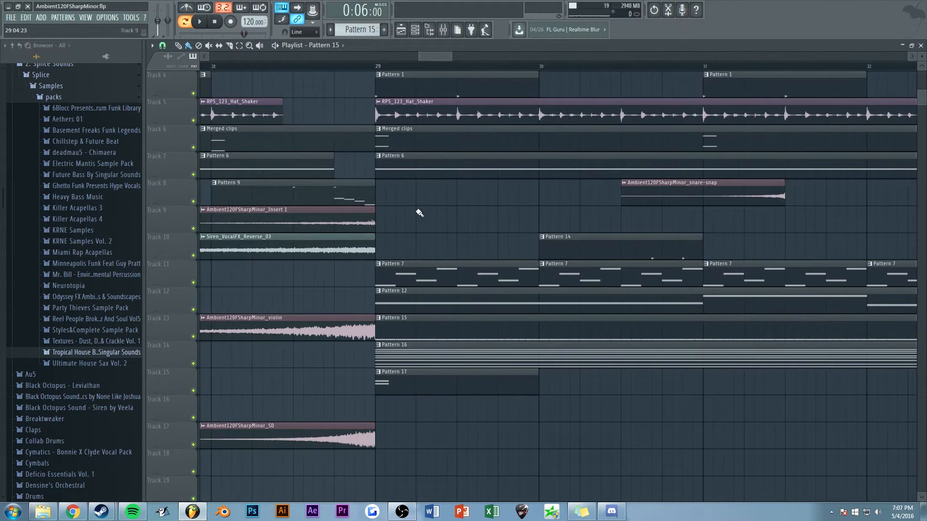
scroll(419, 213, down, 3)
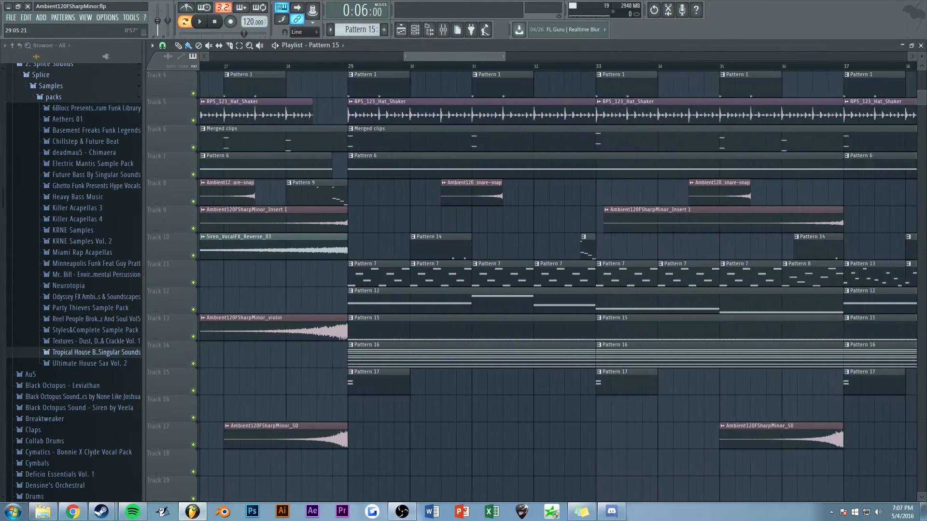
scroll(429, 67, down, 1)
scroll(359, 182, down, 5)
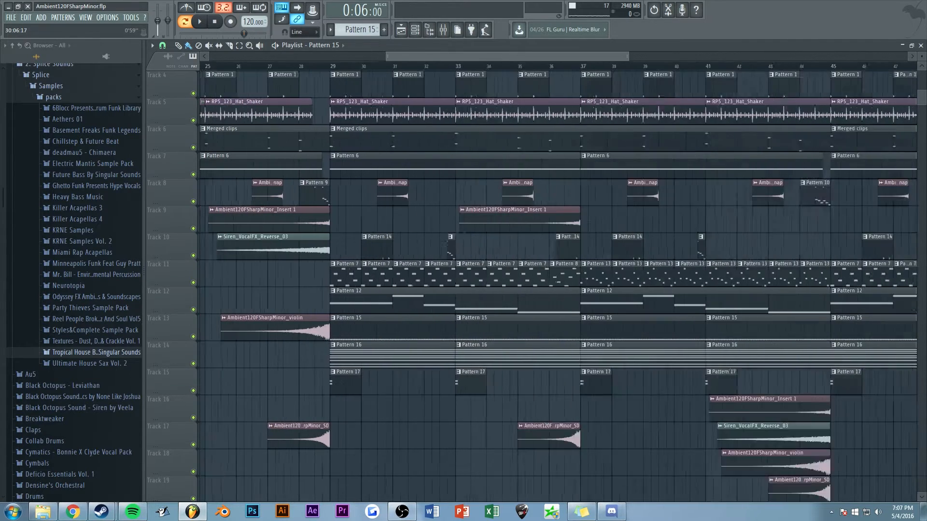
scroll(316, 335, up, 5)
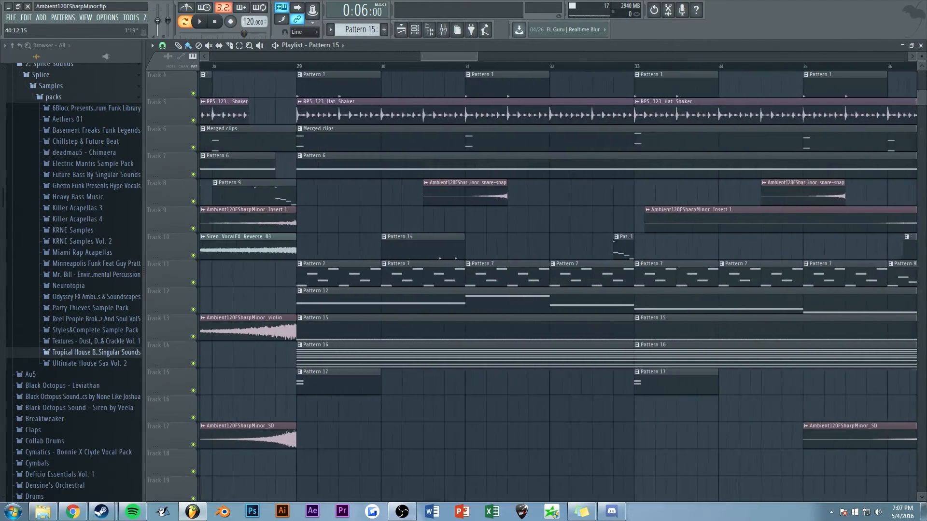
double_click(305, 357)
scroll(350, 131, down, 2)
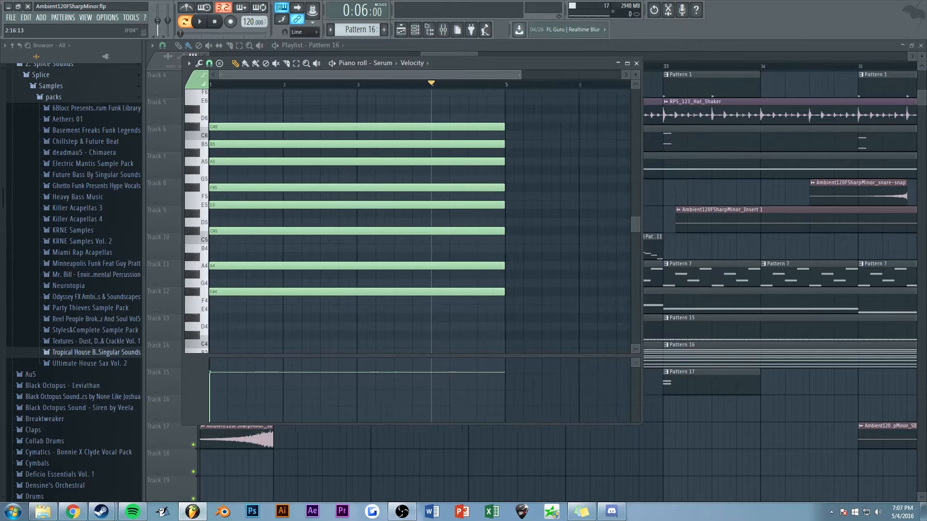
key(space)
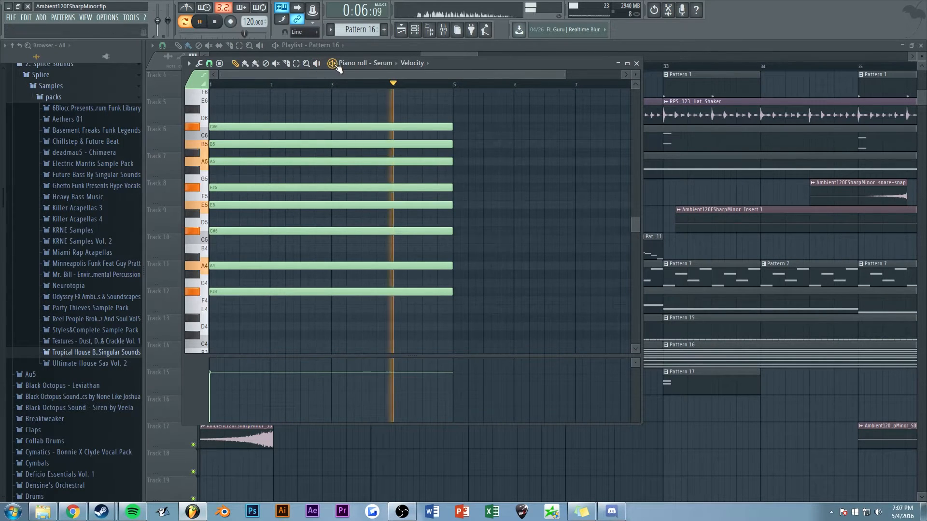
scroll(335, 75, up, 2)
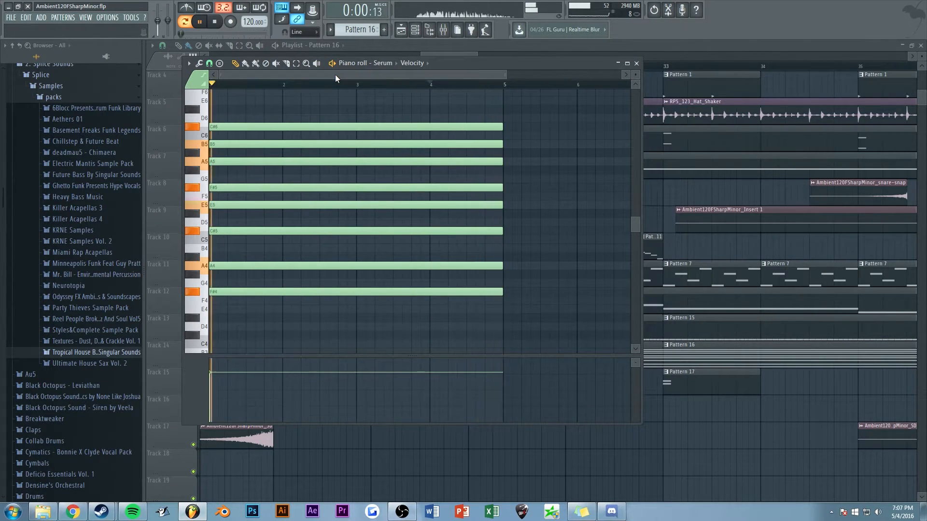
scroll(335, 74, up, 1)
key(space)
Open the pad channel's Serum instrument and examine the LushPad preset's oscillators, filter and envelope
key(F9)
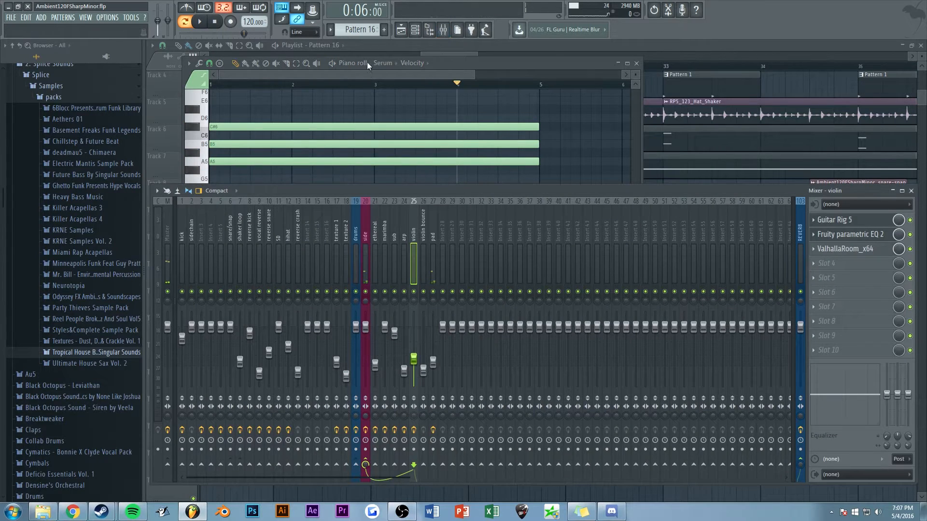
key(F6)
click(408, 313)
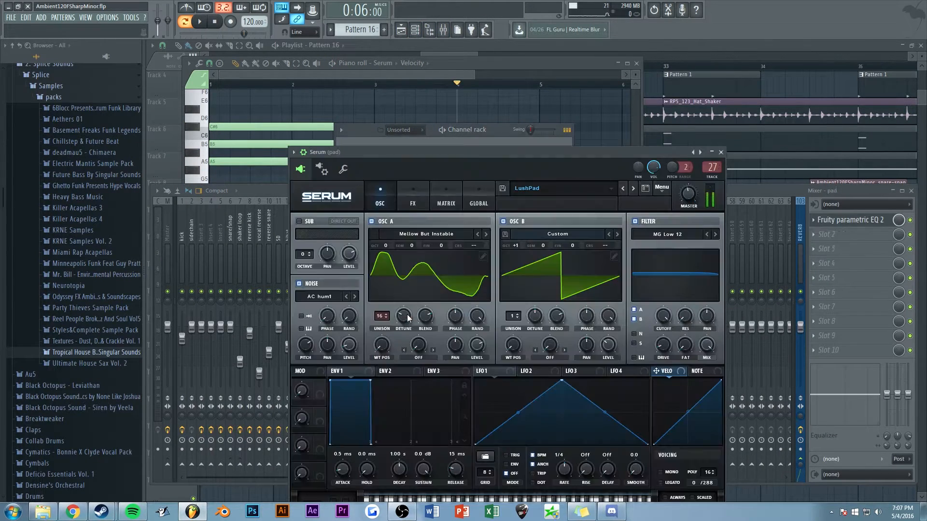
drag(461, 152, 383, 89)
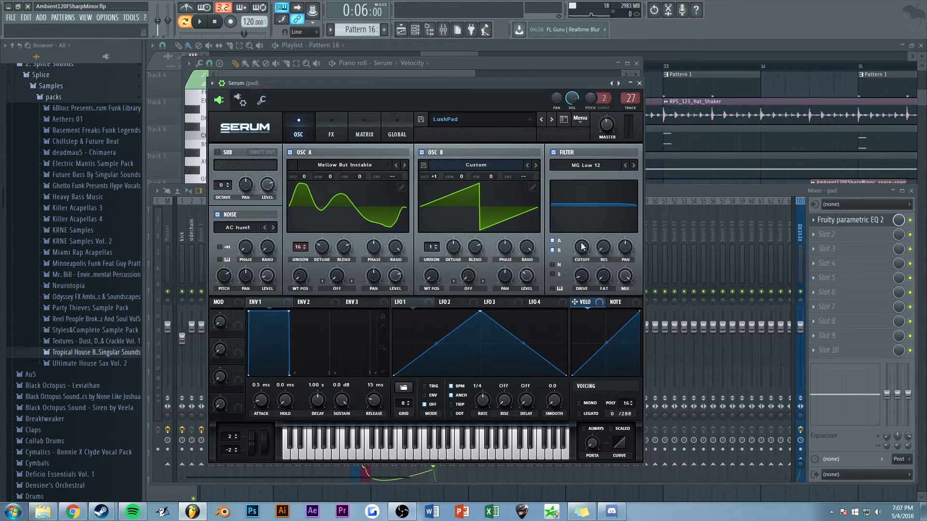
Clear the piano roll and mixer, reopen the pad's Serum, and check its Reverb effect settings before closing it
drag(448, 53, 476, 62)
click(414, 29)
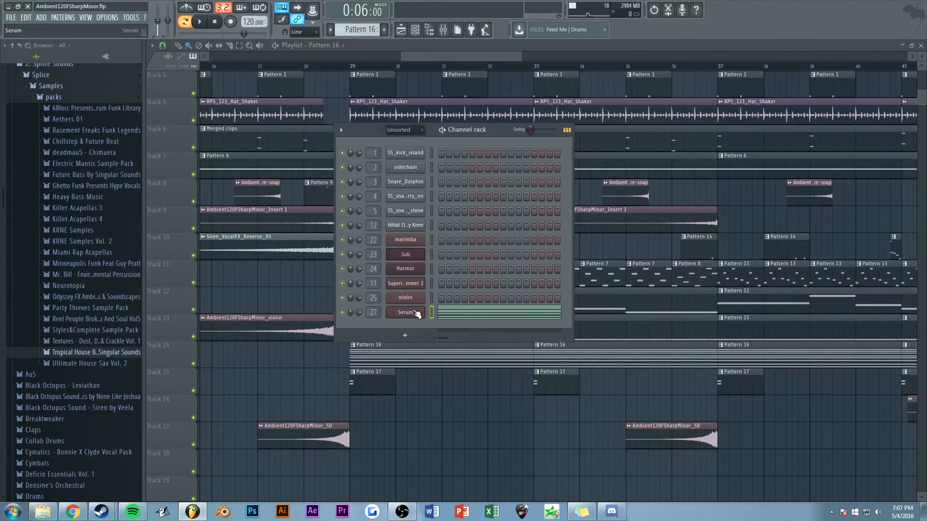
click(414, 311)
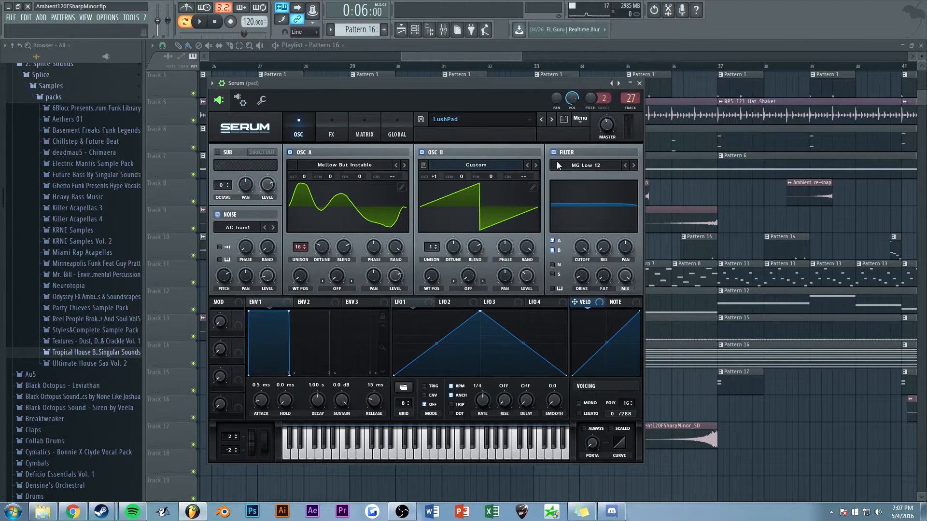
click(332, 132)
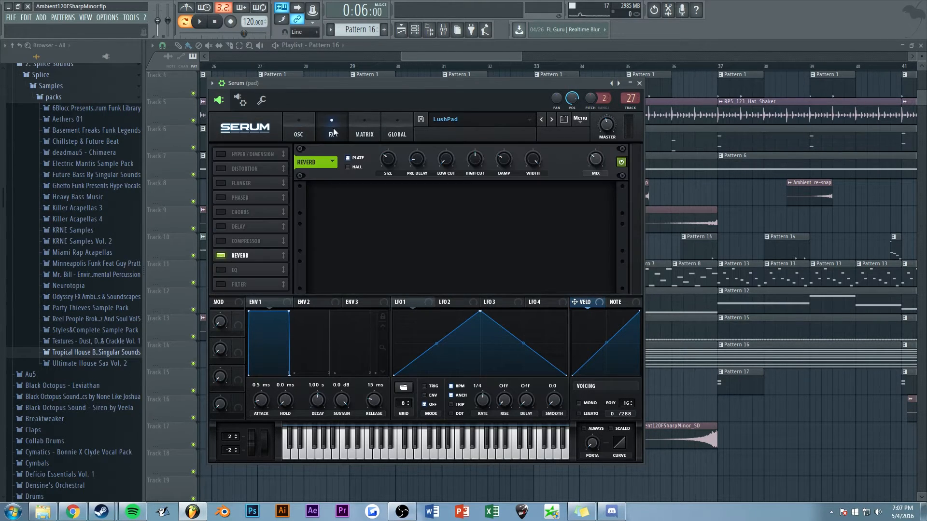
click(298, 127)
click(453, 53)
Inspect the pad mixer track's Fruity parametric EQ 2 curve, solo and audition the pad, and close both windows
key(F9)
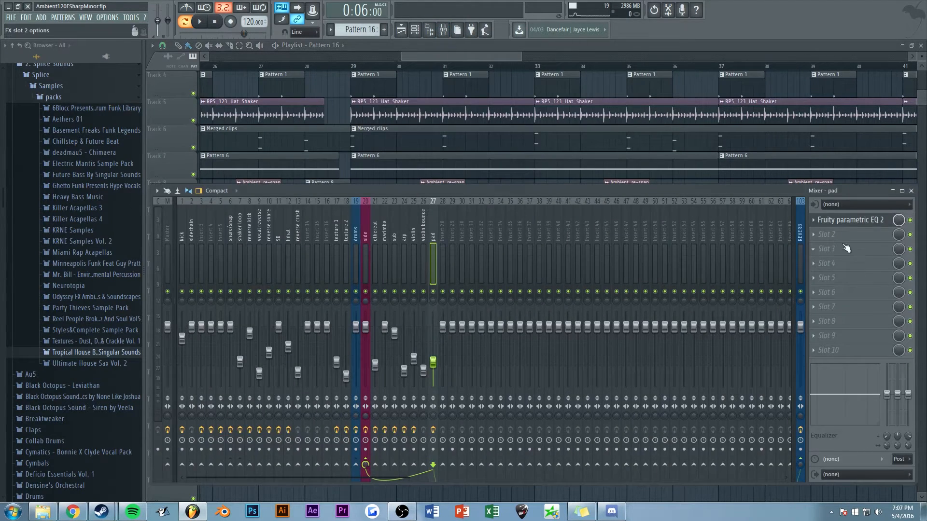
click(842, 220)
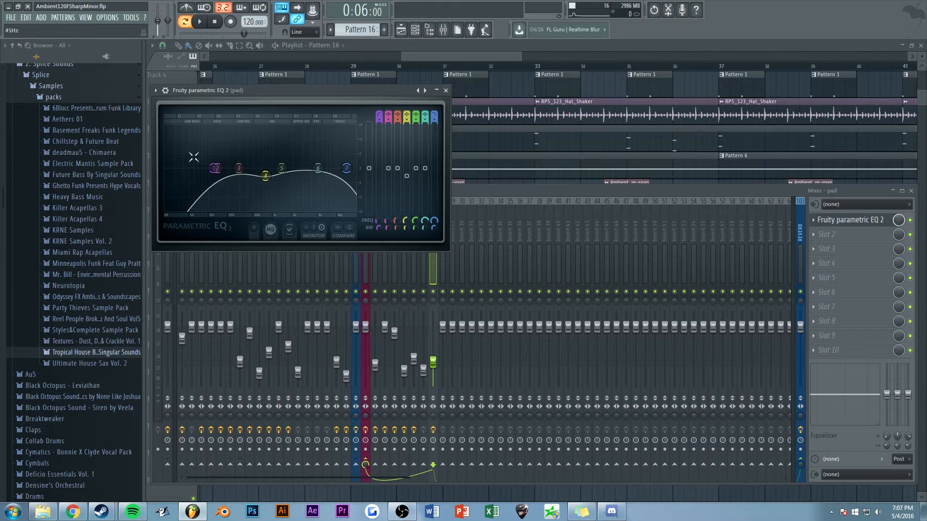
click(439, 296)
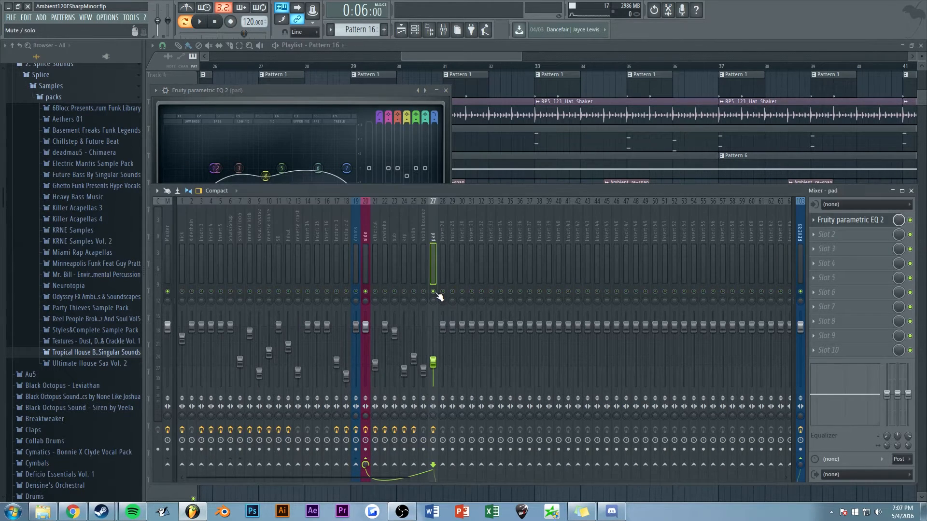
key(space)
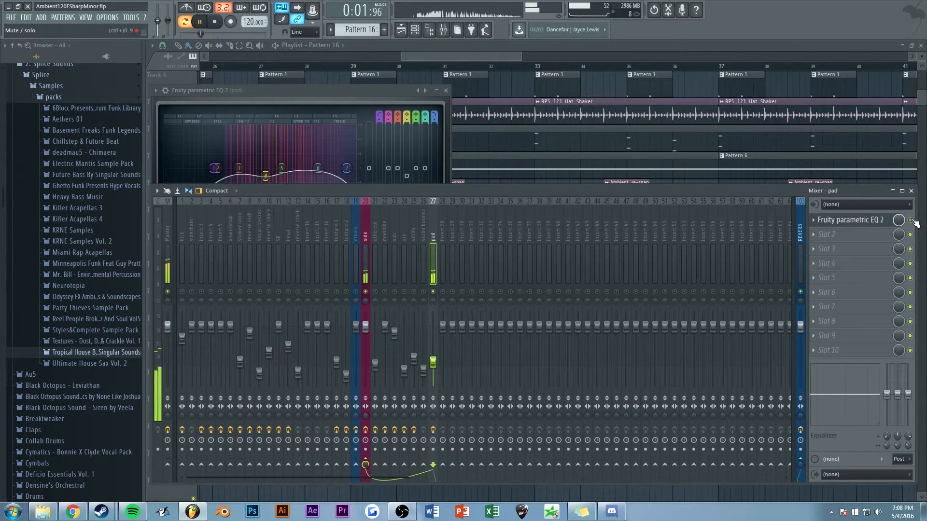
click(446, 91)
click(449, 60)
key(space)
Switch to song mode and set the playback position at bar 61, where the outro starts
drag(520, 56, 761, 56)
drag(441, 56, 373, 56)
scroll(471, 178, down, 4)
scroll(797, 192, up, 5)
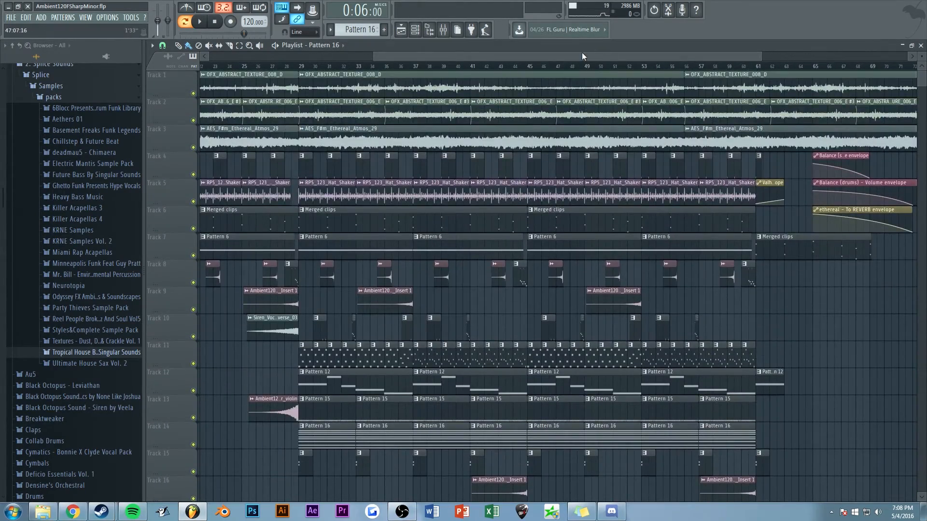
drag(582, 57, 659, 57)
scroll(695, 56, up, 5)
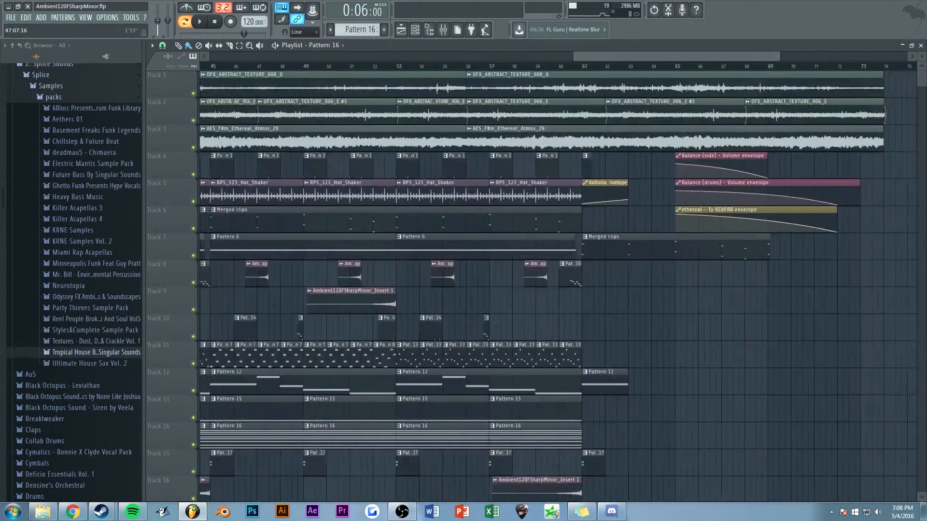
click(355, 69)
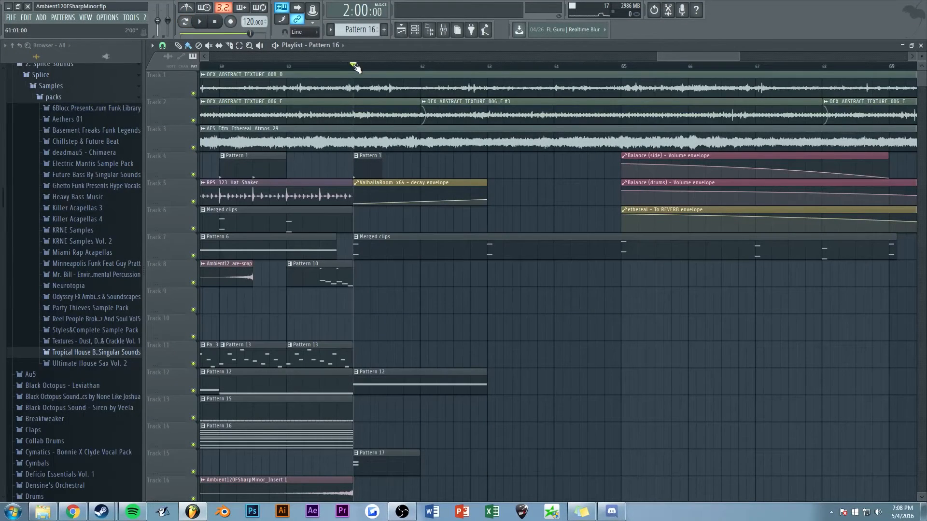
Open the mixer briefly, and play the outro from bar 61 in the playlist
click(445, 32)
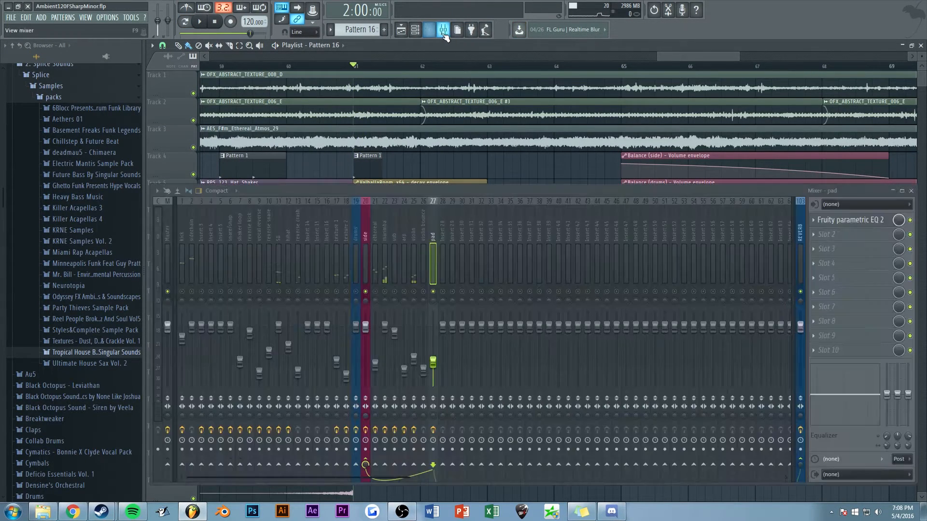
key(space)
click(538, 165)
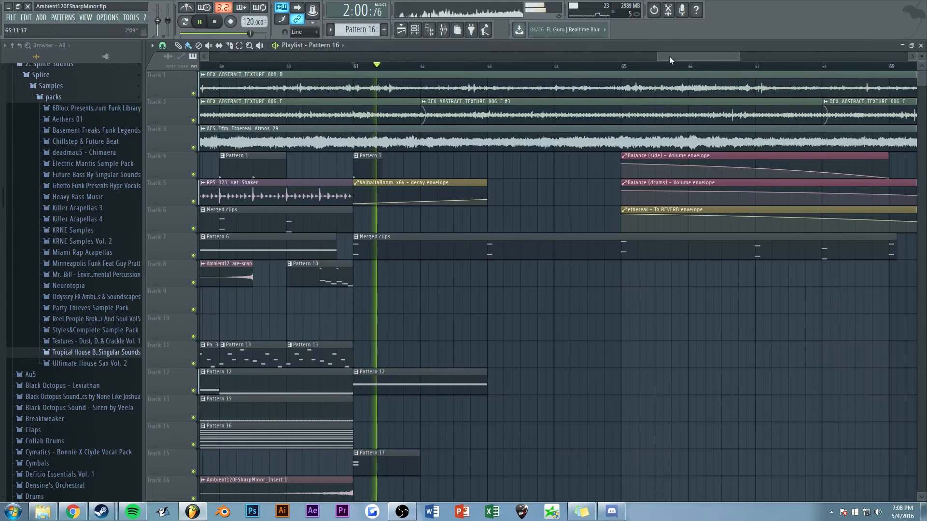
scroll(540, 167, down, 2)
scroll(539, 167, down, 1)
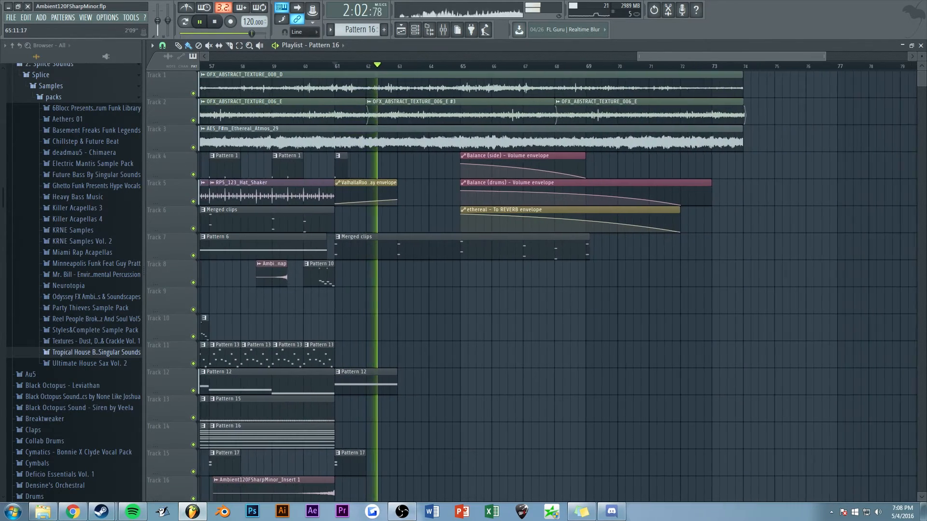
key(space)
Review the outro's volume and reverb fade envelopes, and fit the whole arrangement in view with shorter playlist tracks
scroll(671, 55, down, 4)
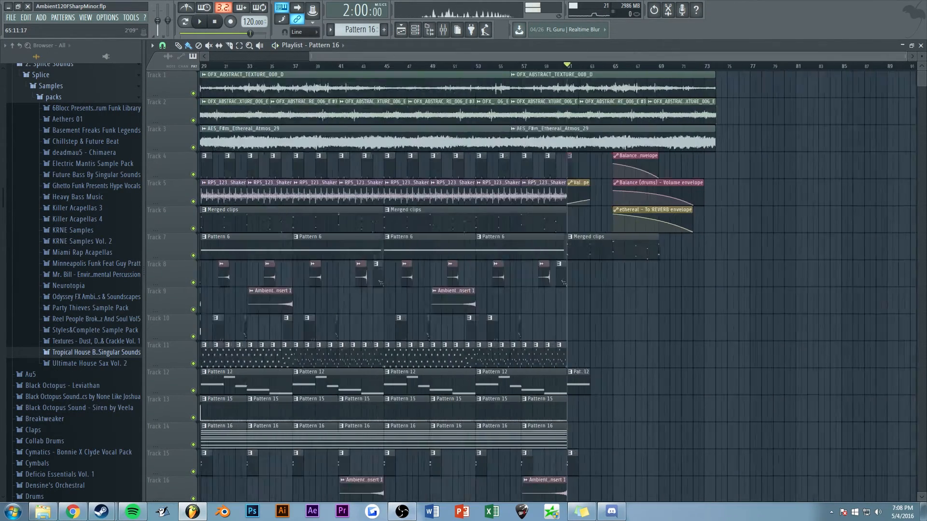
scroll(672, 55, up, 4)
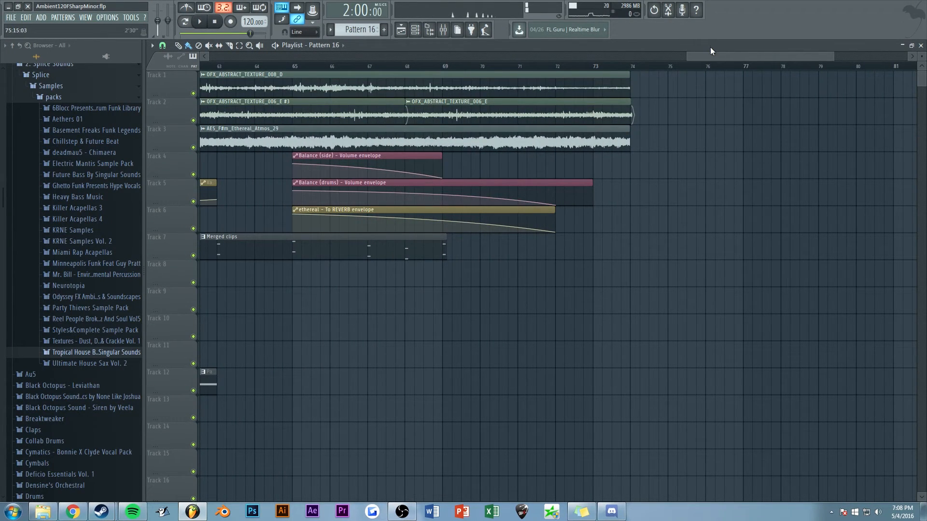
scroll(610, 235, up, 2)
drag(718, 53, 212, 56)
drag(853, 56, 888, 56)
scroll(847, 97, down, 5)
scroll(838, 108, up, 5)
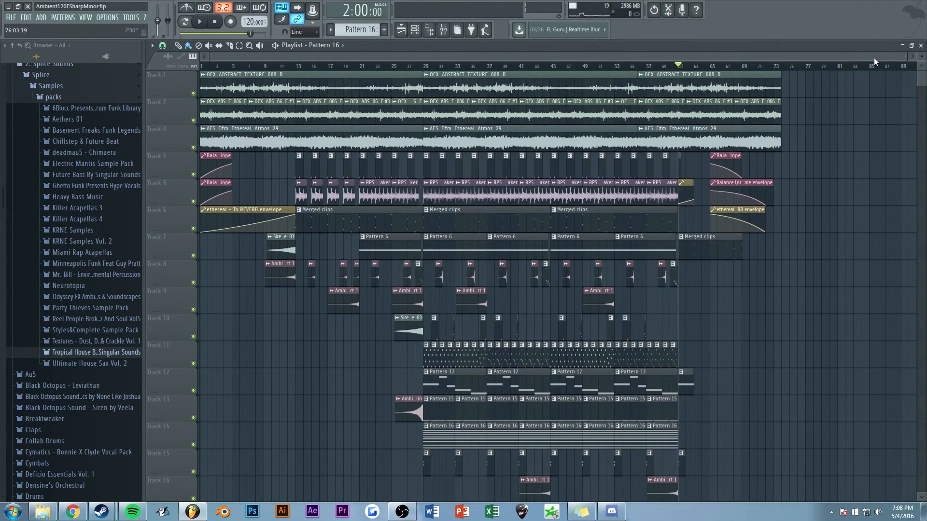
mouse_move(921, 56)
mouse_down()
mouse_move(921, 73)
mouse_move(922, 46)
mouse_up()
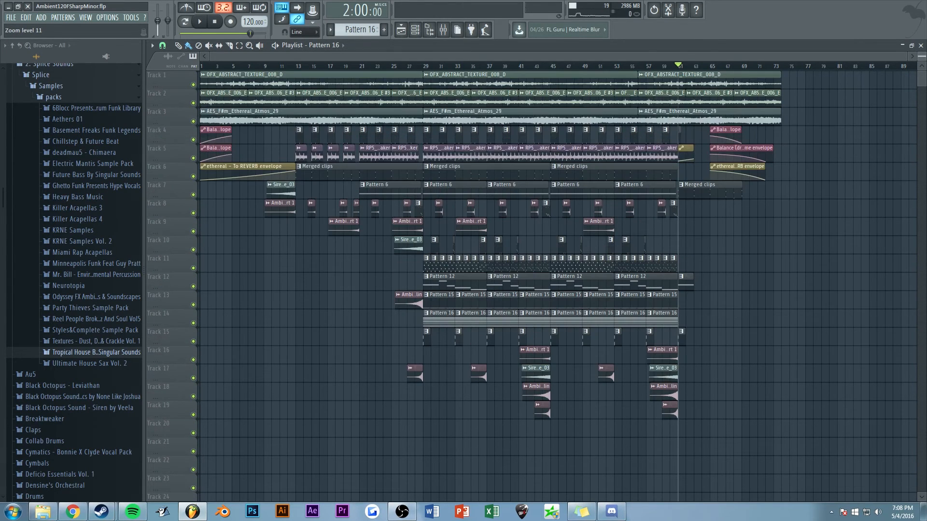